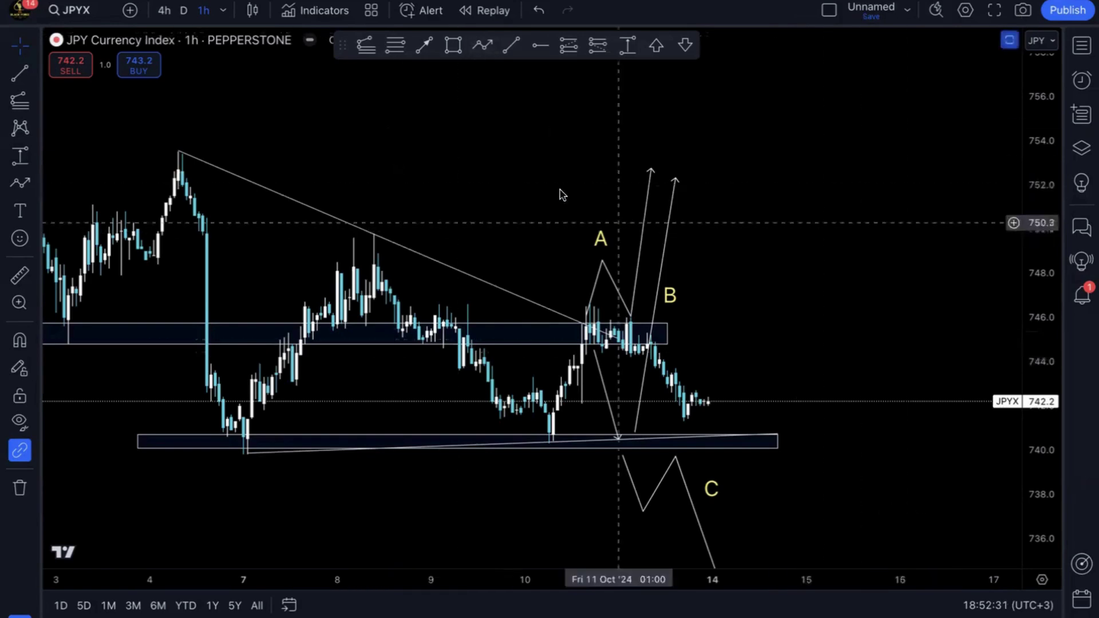
Delete the A zigzag projection and its 'A' text label, keeping the B and C paths
left_click_drag(560, 179, 616, 190)
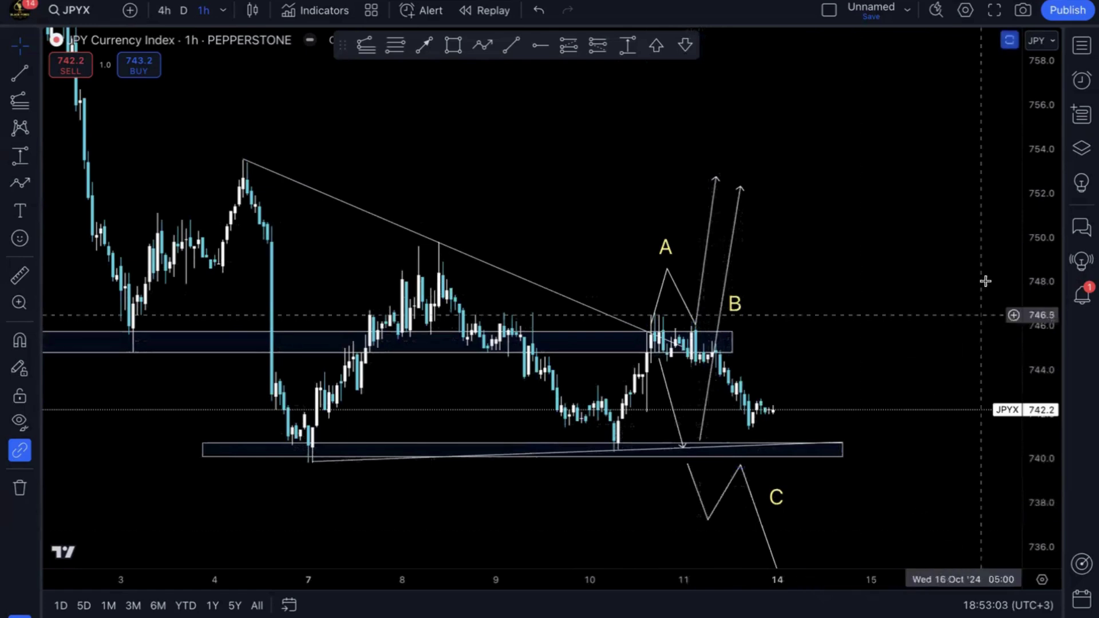
left_click(664, 276)
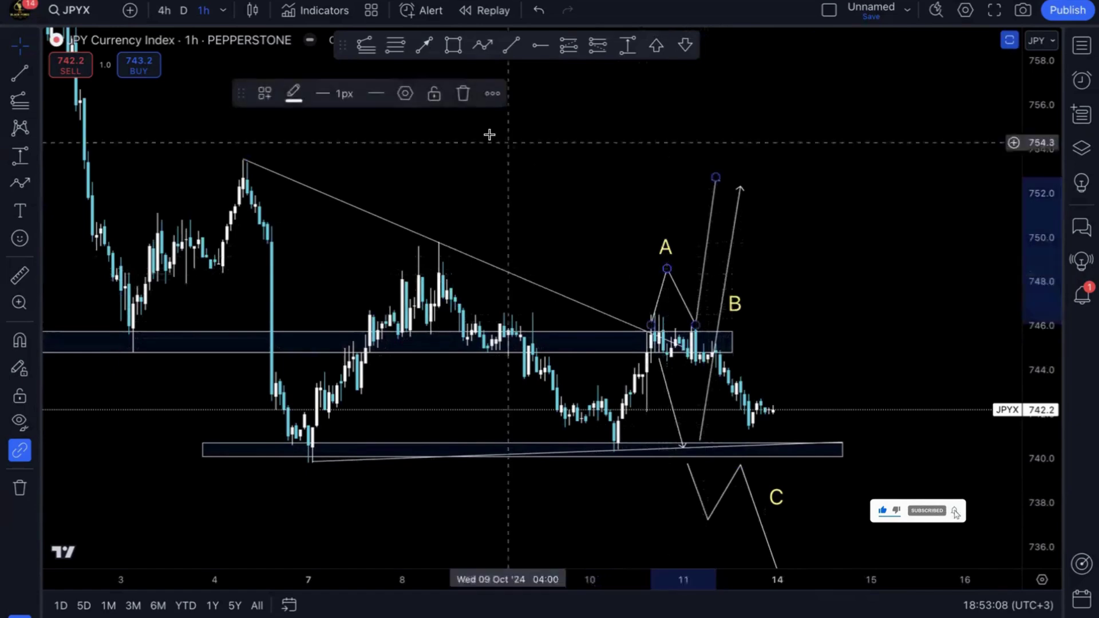
left_click(530, 194)
left_click(660, 275)
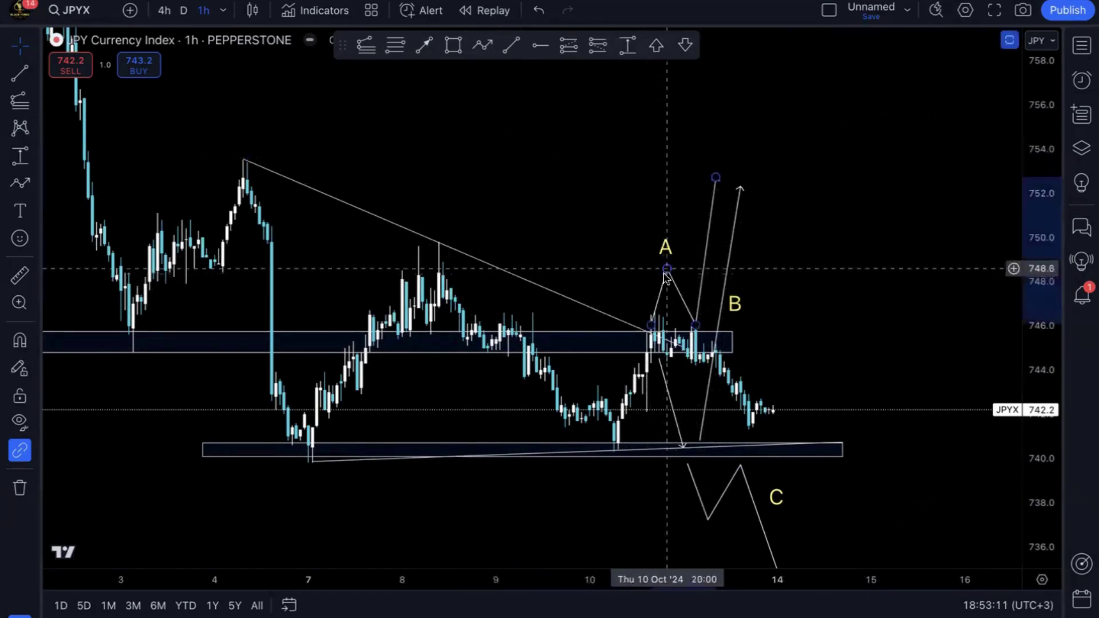
left_click(464, 94)
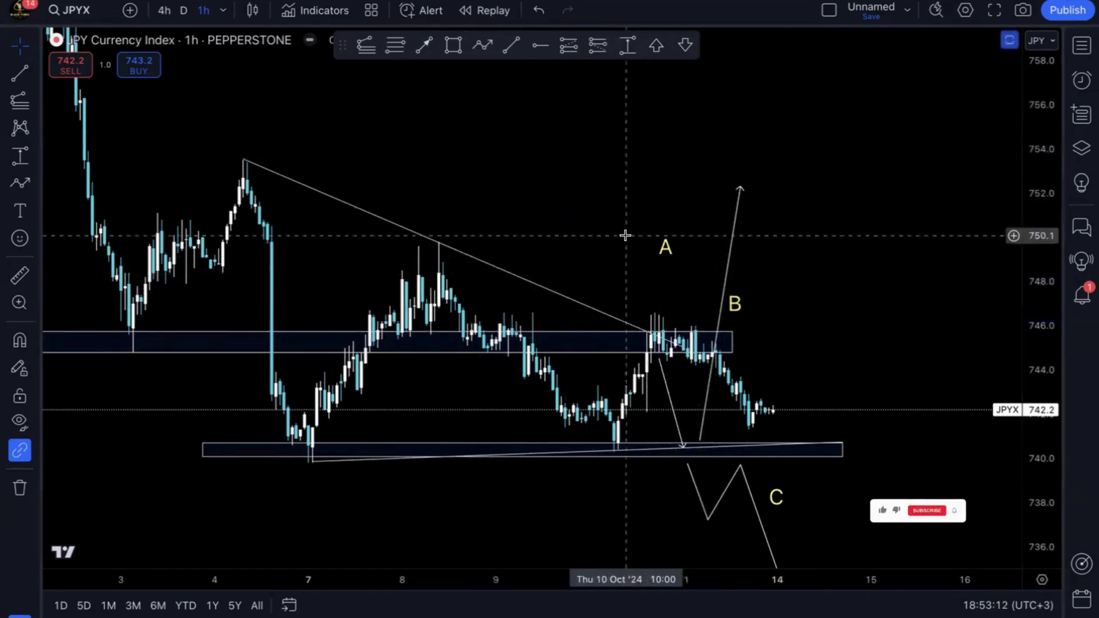
left_click(666, 248)
left_click(409, 95)
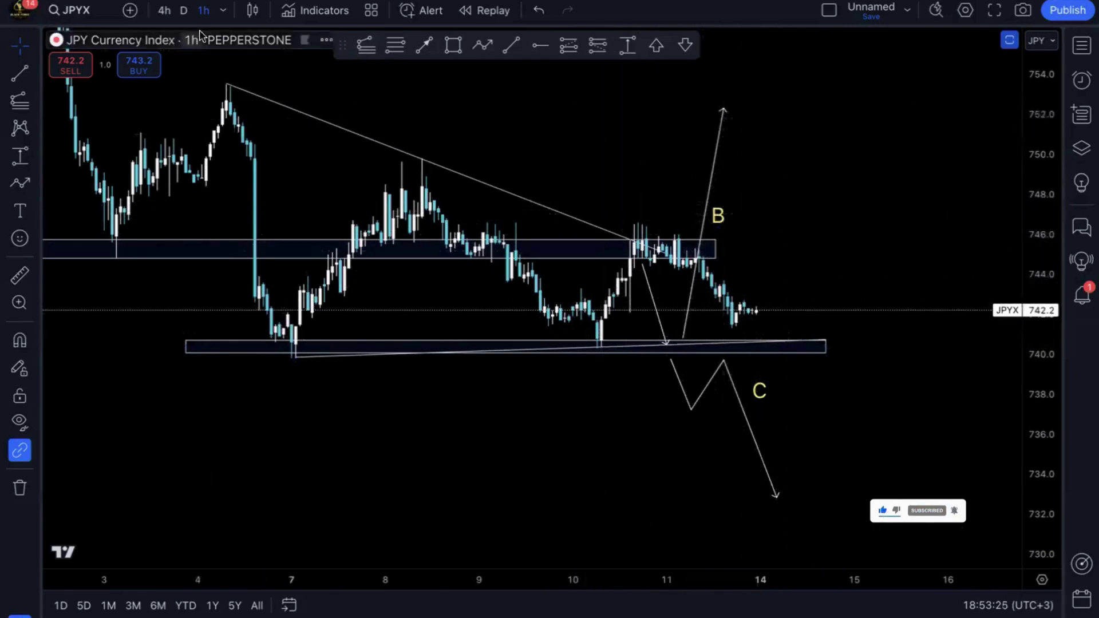
Change the JPYX chart interval to 1 month and refit the price scale to the candles
left_click(222, 11)
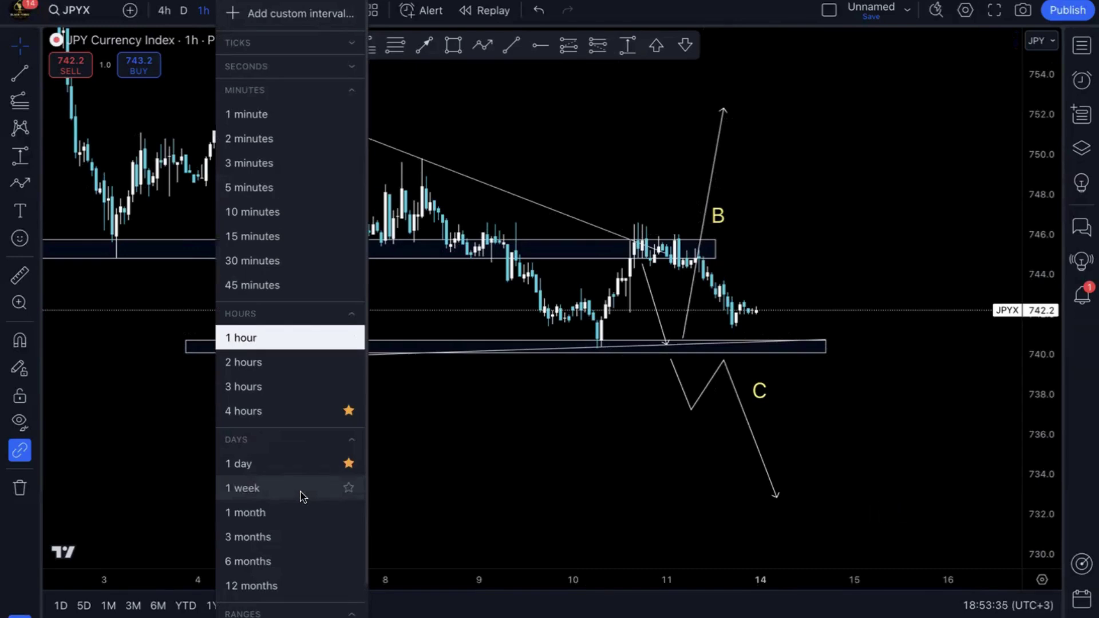
left_click(795, 255)
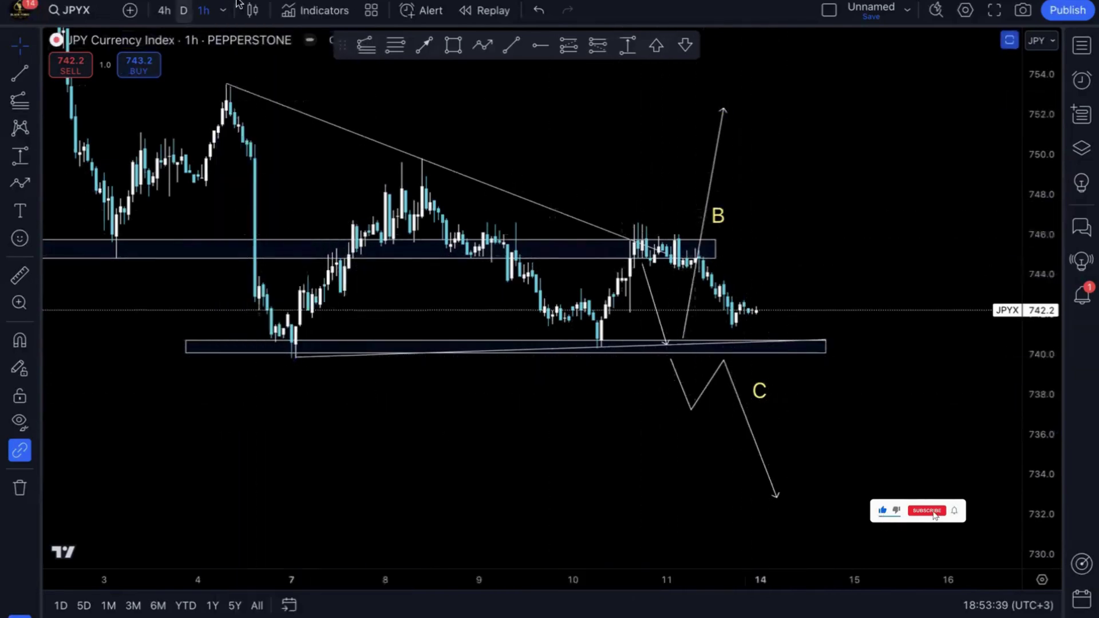
left_click(218, 12)
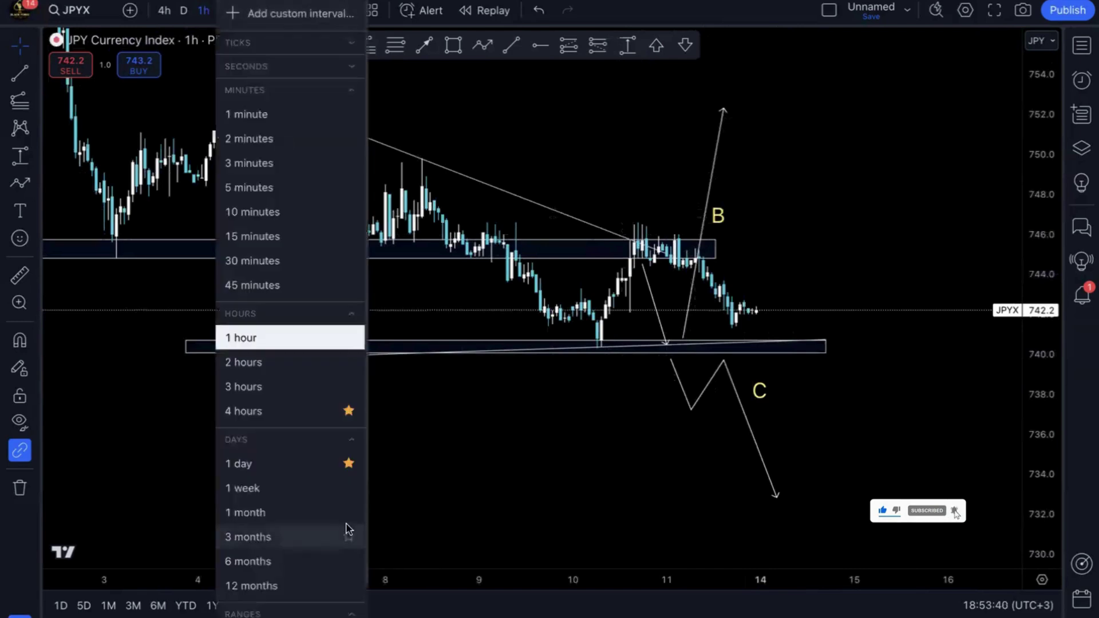
left_click(287, 517)
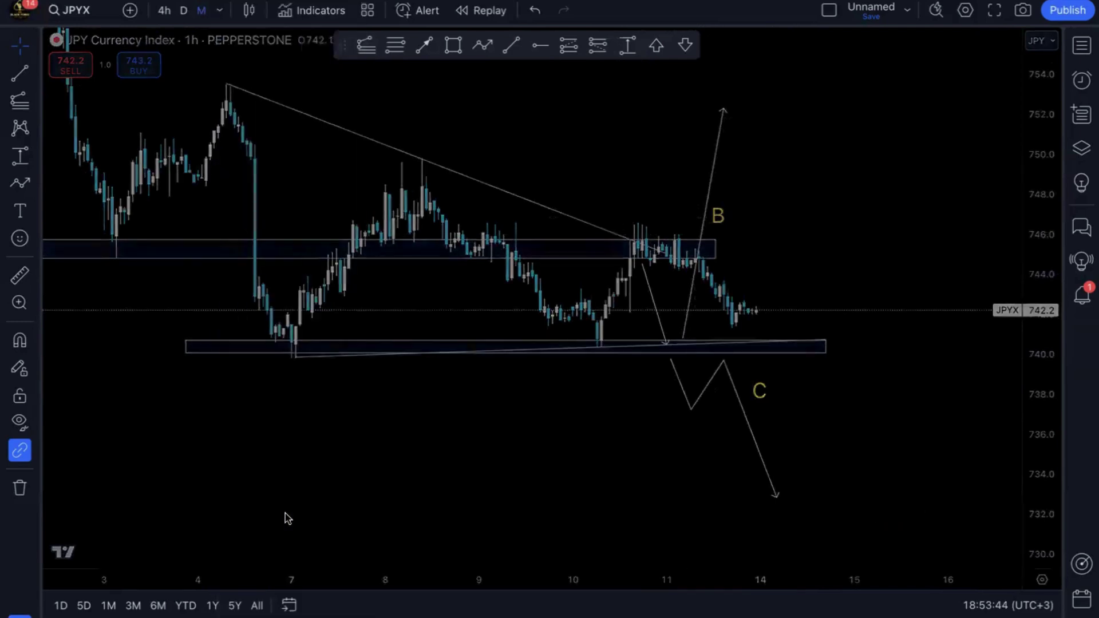
double_click(1031, 370)
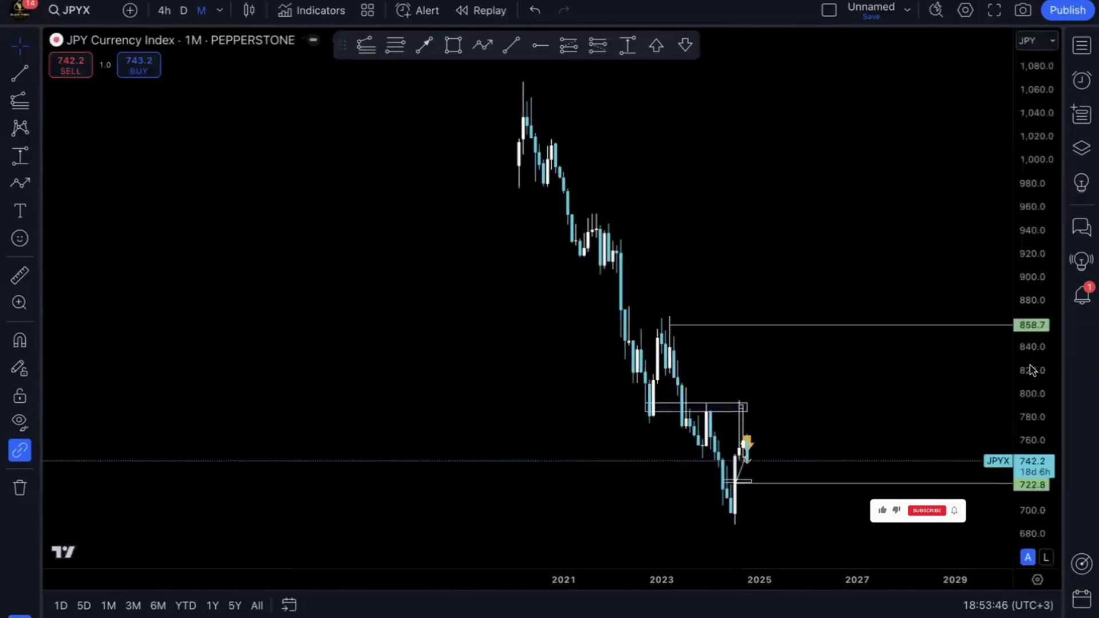
Turn off the down-arrow mark's visibility on Days, Weeks and Months intervals
left_click(749, 443)
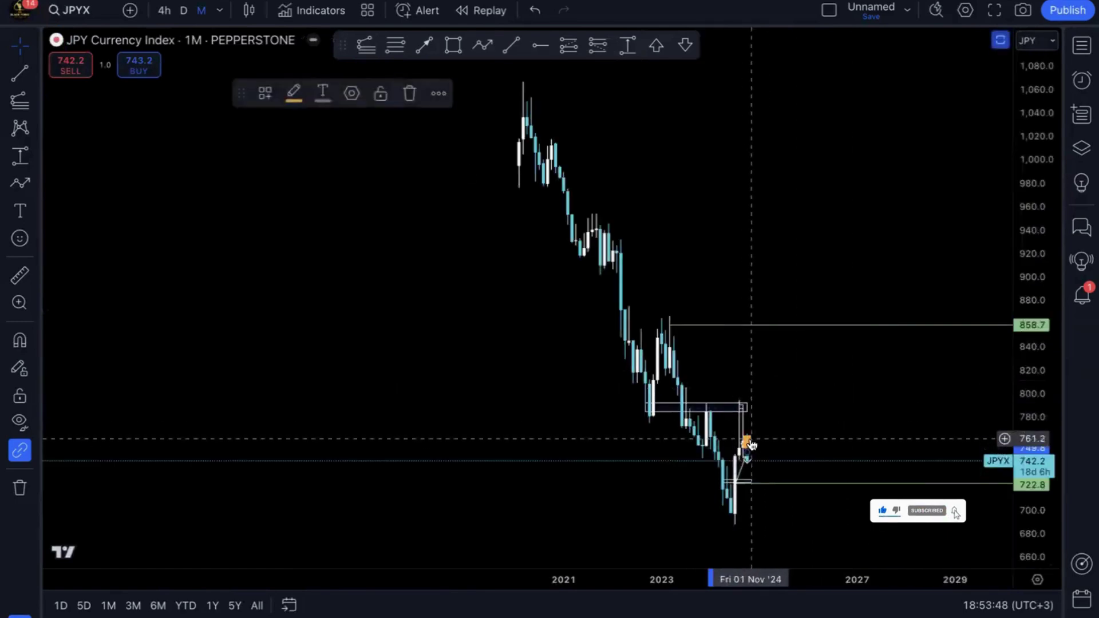
left_click(352, 94)
left_click(395, 355)
left_click(396, 394)
left_click(395, 432)
left_click(296, 395)
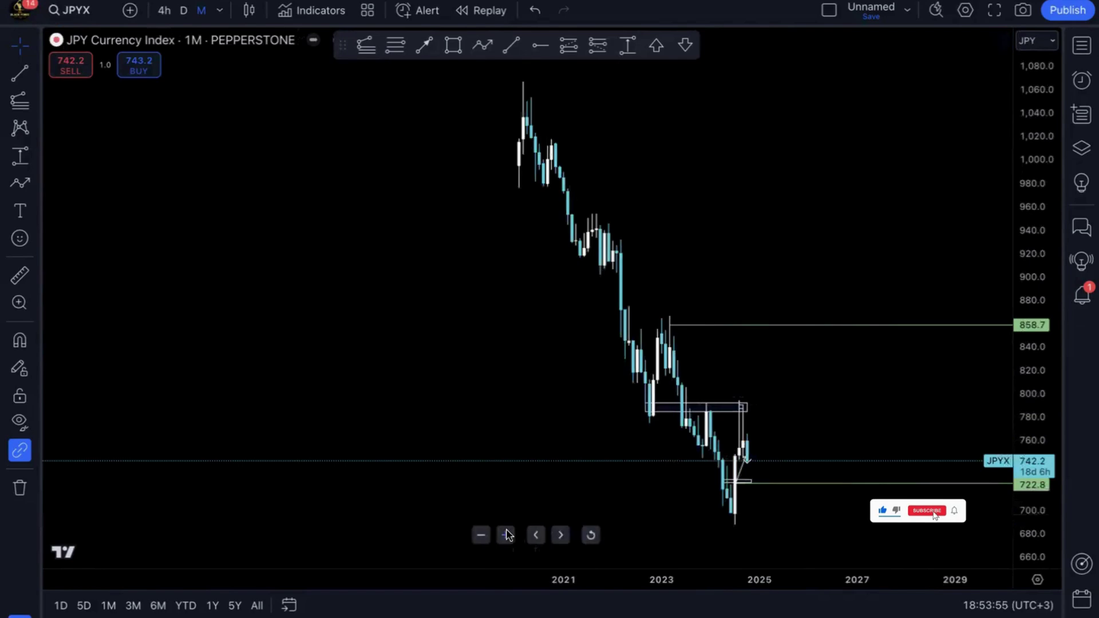
Zoom in and pan the monthly chart to center recent years around the zones
left_click(506, 534)
left_click(506, 535)
left_click_drag(531, 333, 875, 380)
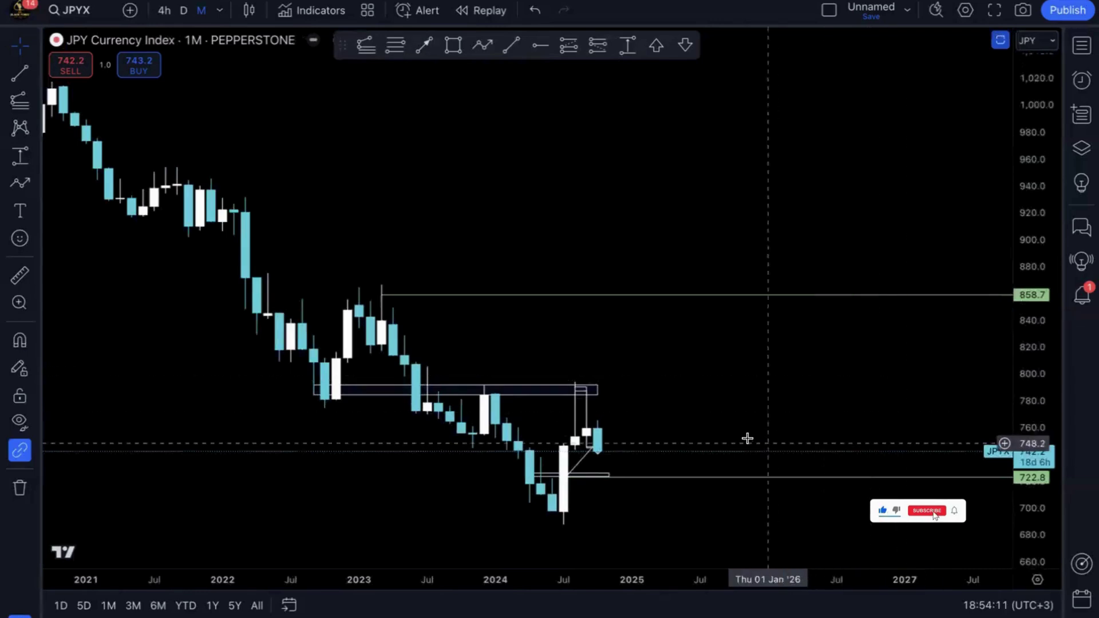
left_click(578, 387)
left_click(643, 393)
left_click(506, 536)
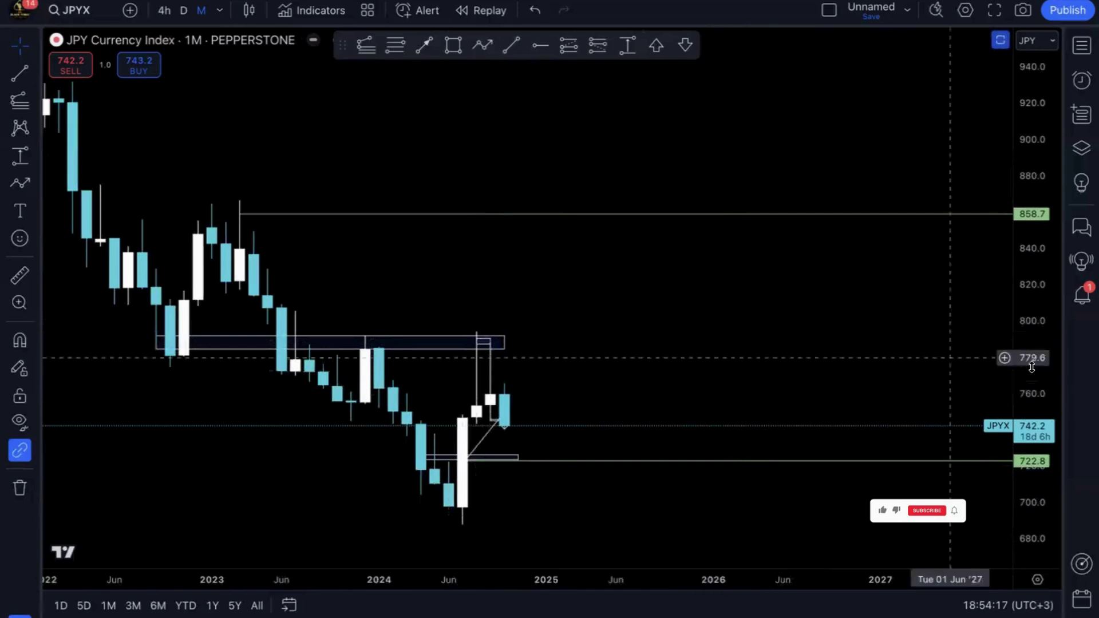
left_click_drag(685, 363, 795, 250)
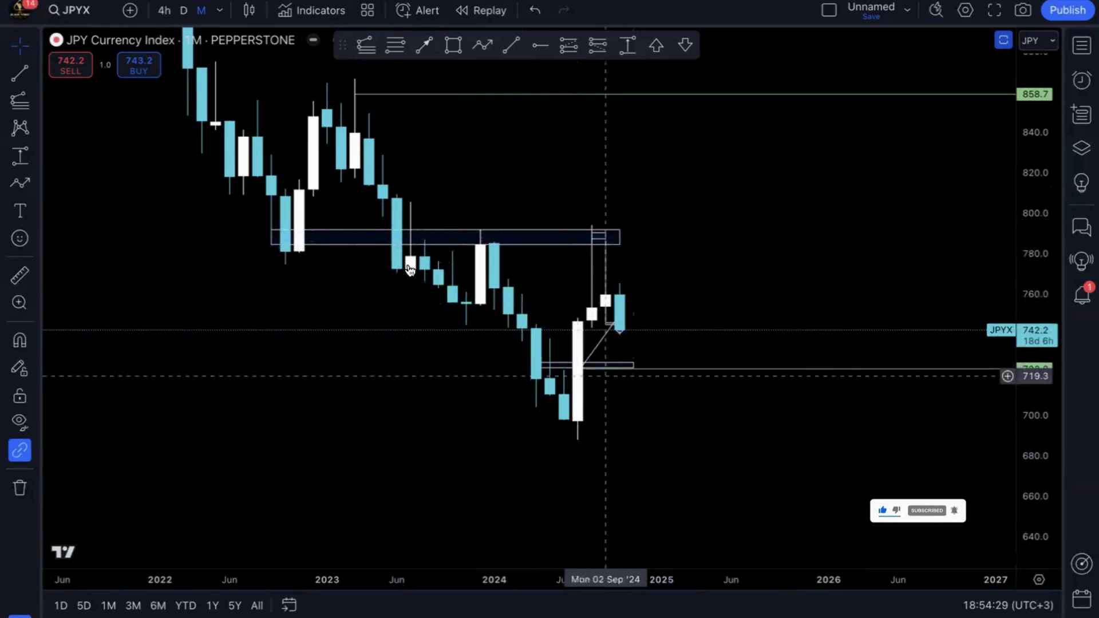
Change the JPYX interval from monthly to 1 week
left_click(219, 10)
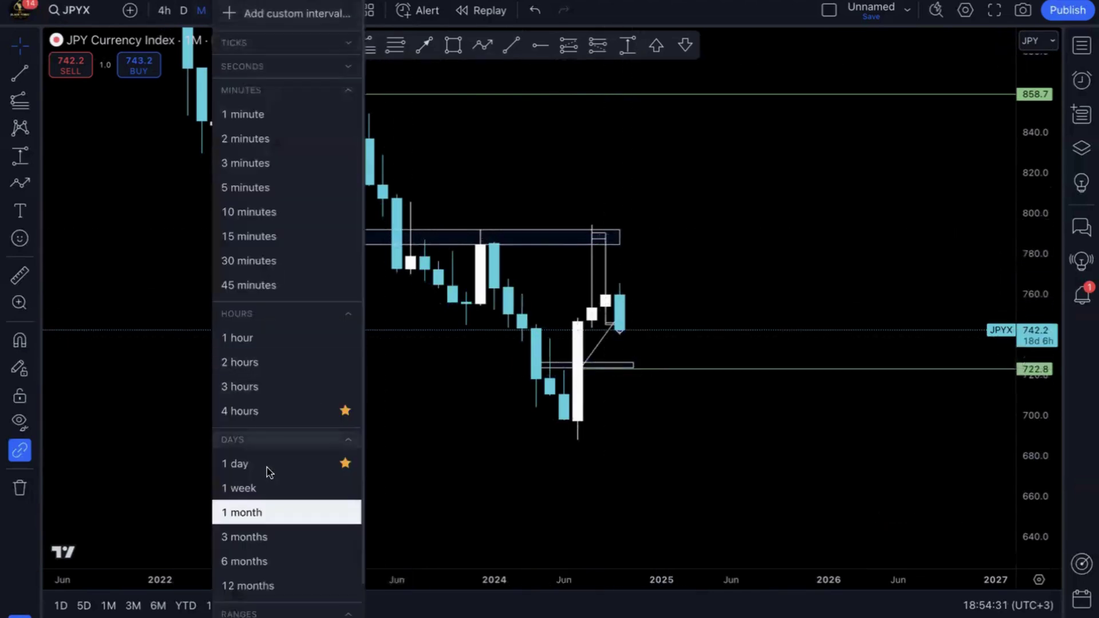
left_click(693, 263)
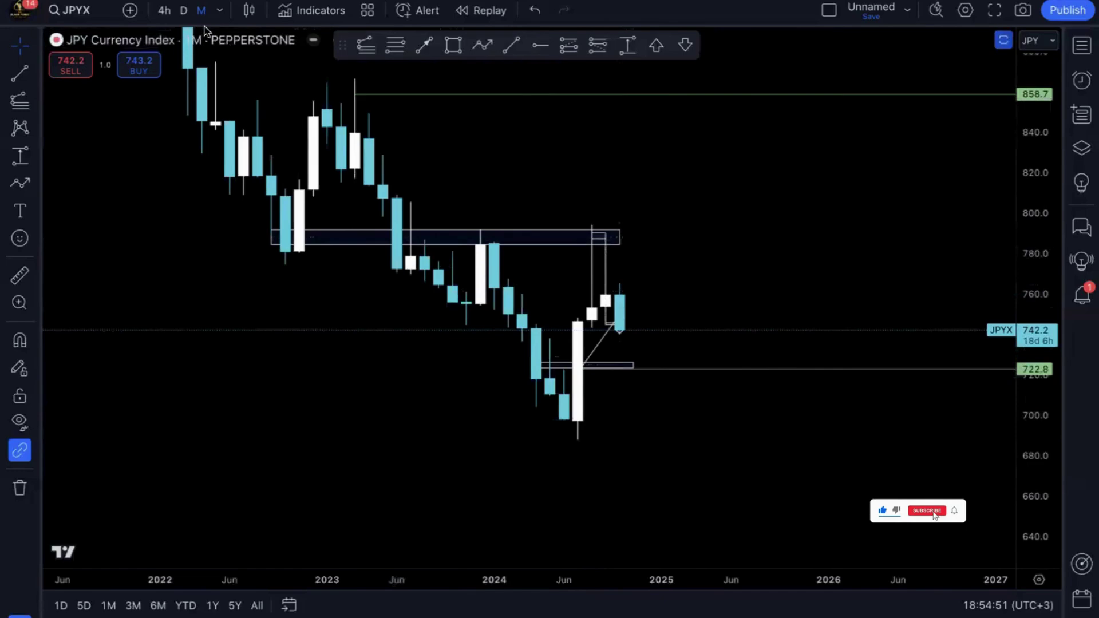
left_click(219, 10)
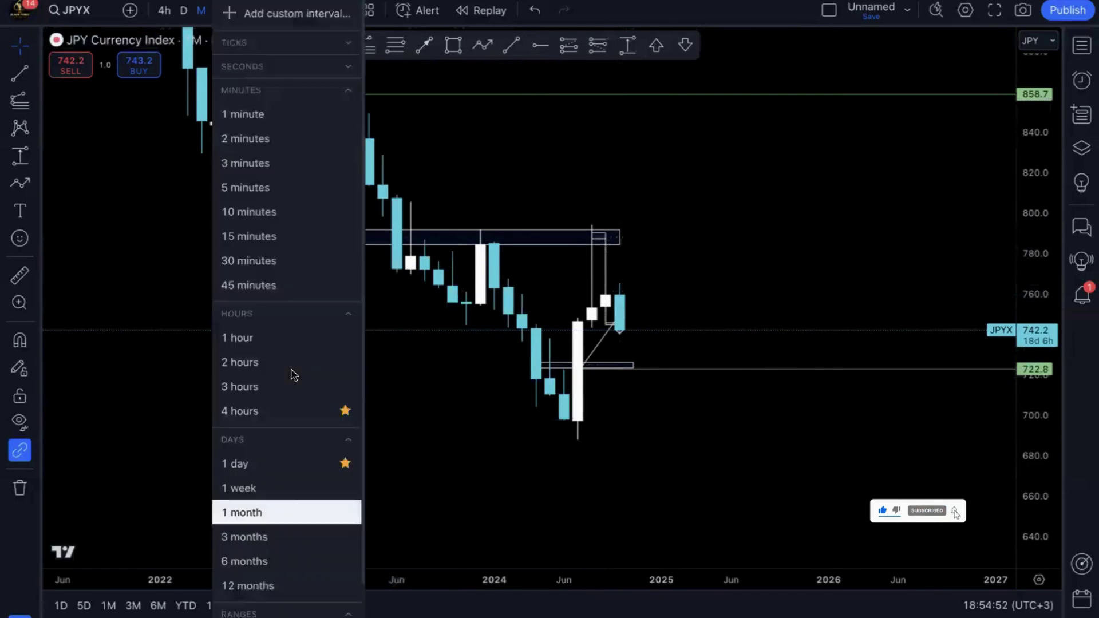
left_click(273, 484)
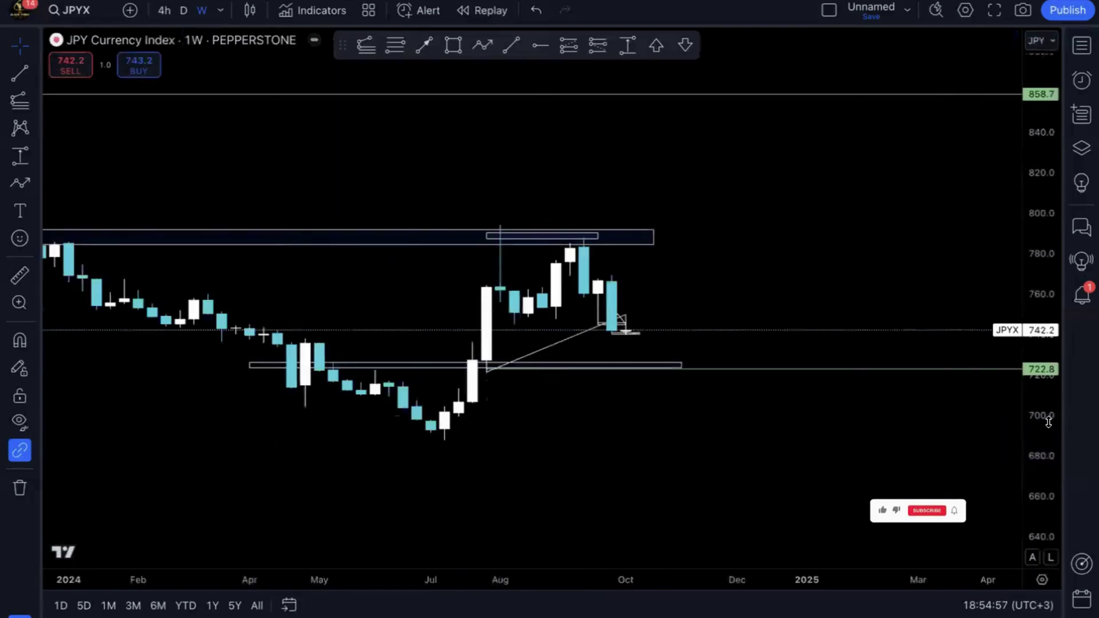
Stretch, refit and zoom out the weekly JPYX candles to show 2024 around the zones
left_click_drag(1046, 420, 1024, 234)
left_click_drag(763, 282, 758, 197)
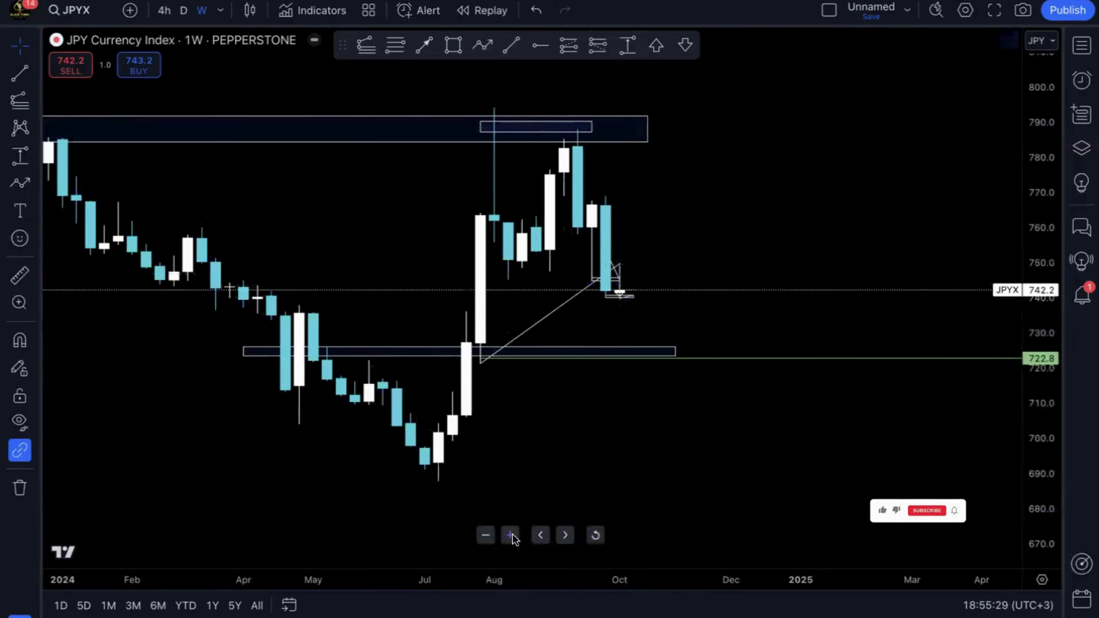
left_click(510, 535)
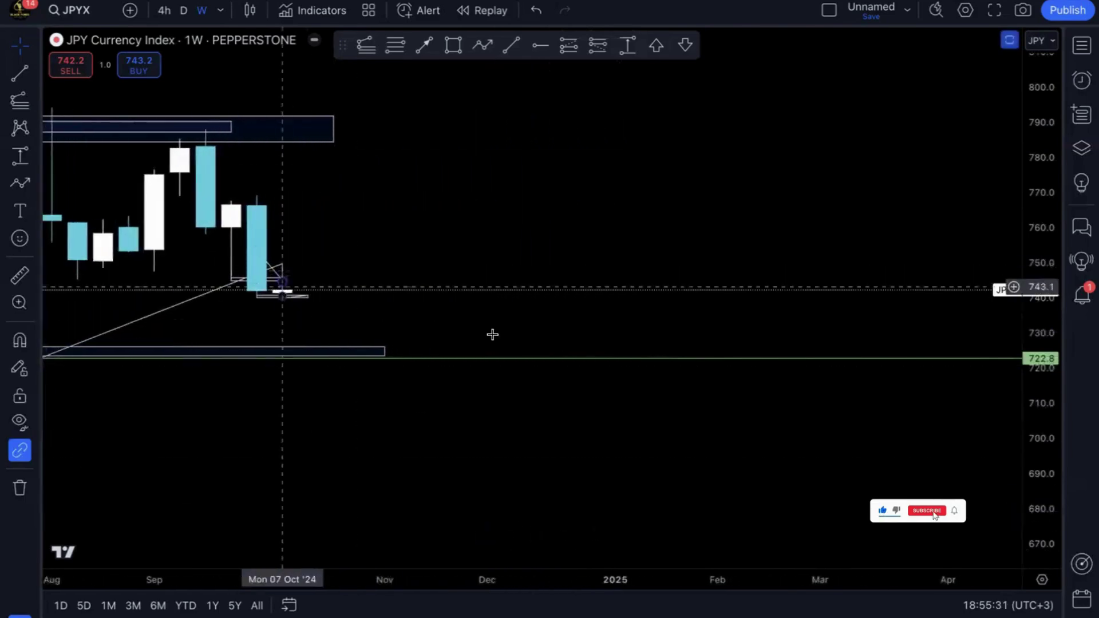
double_click(1027, 428)
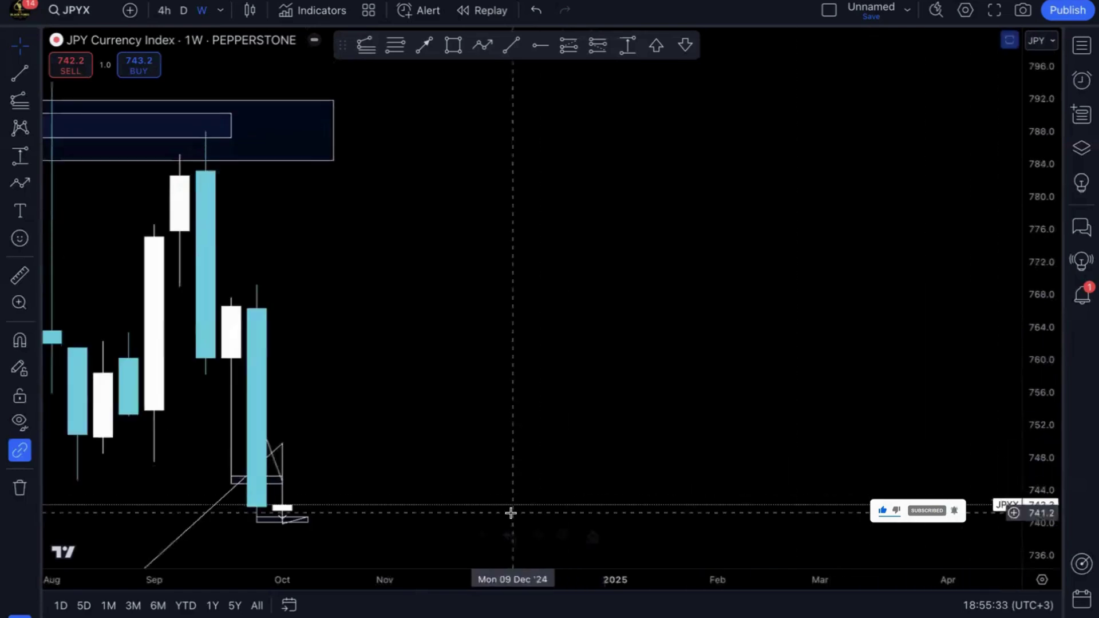
left_click(481, 537)
left_click(481, 536)
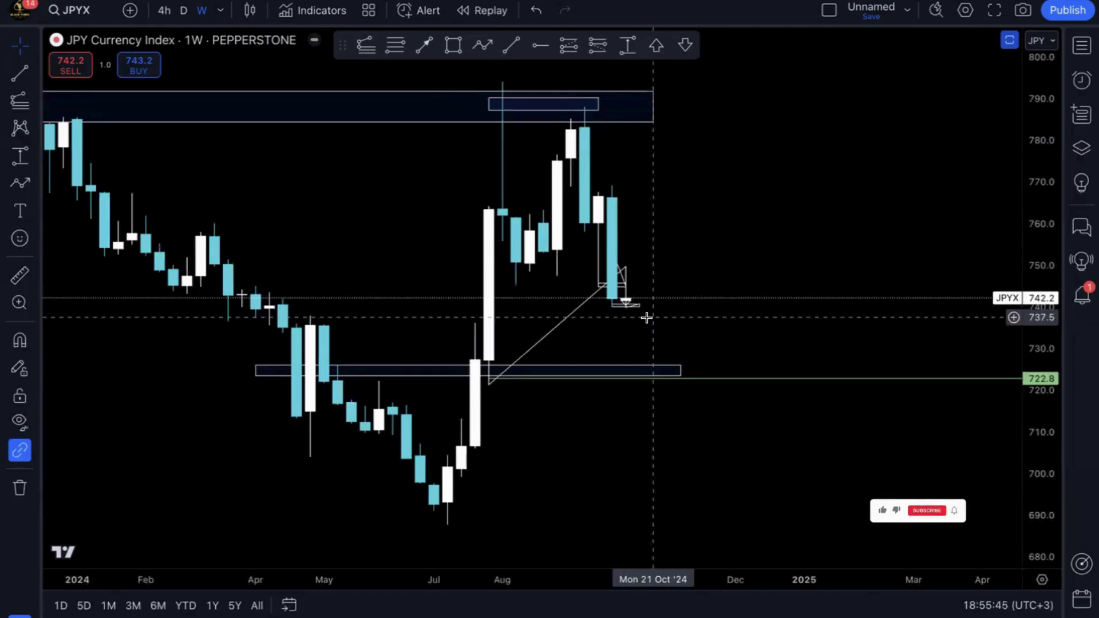
Check the small drawing by the last candle, then switch JPYX to daily candles
left_click(633, 299)
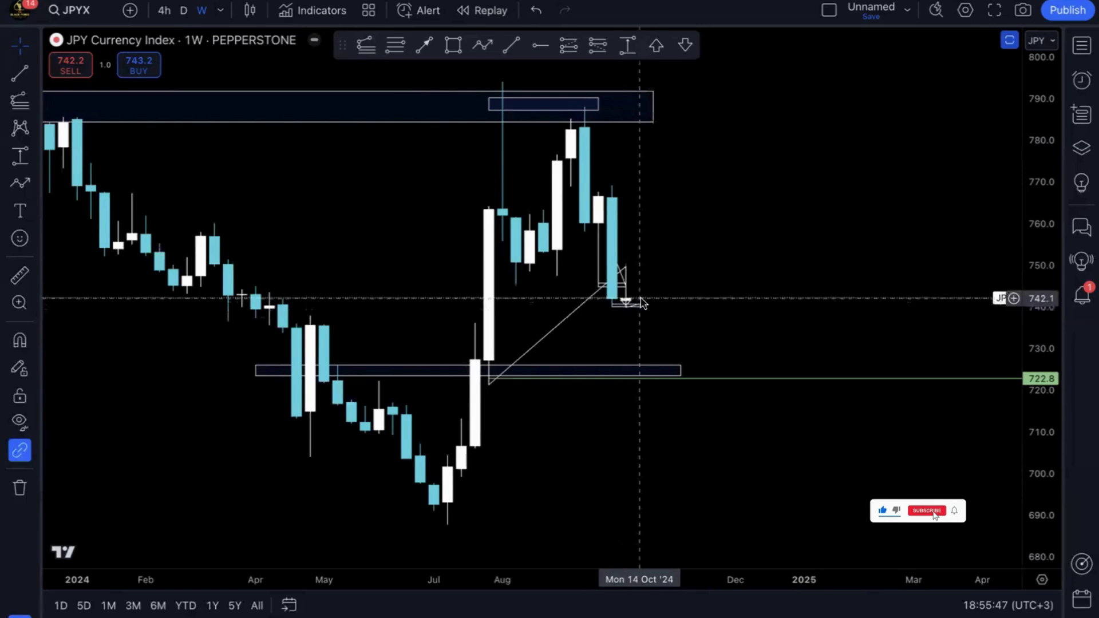
left_click(616, 204)
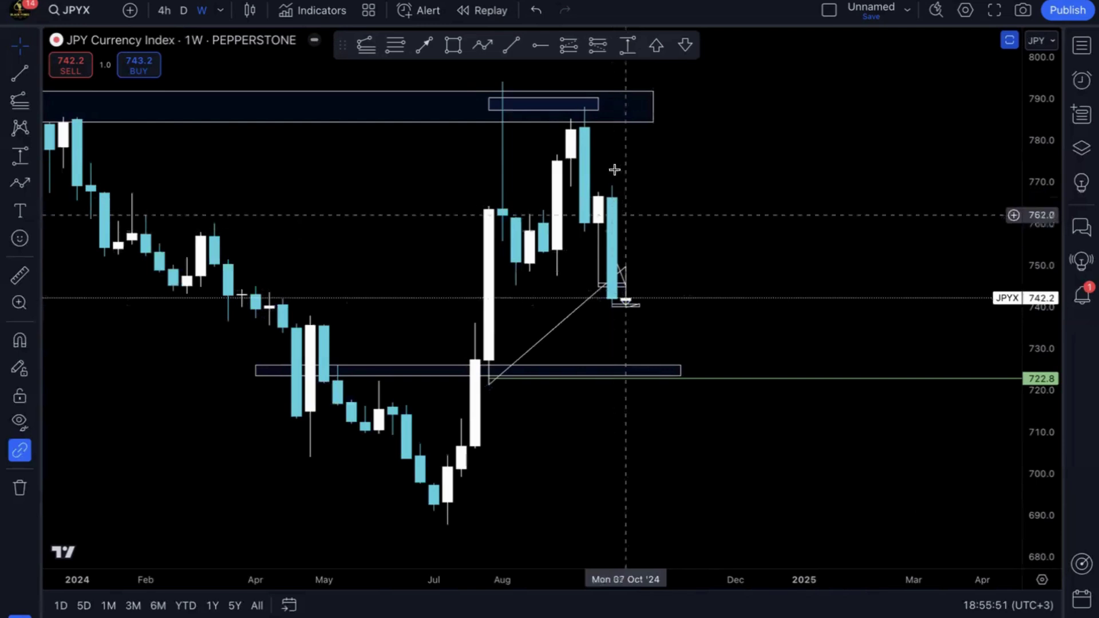
left_click(189, 9)
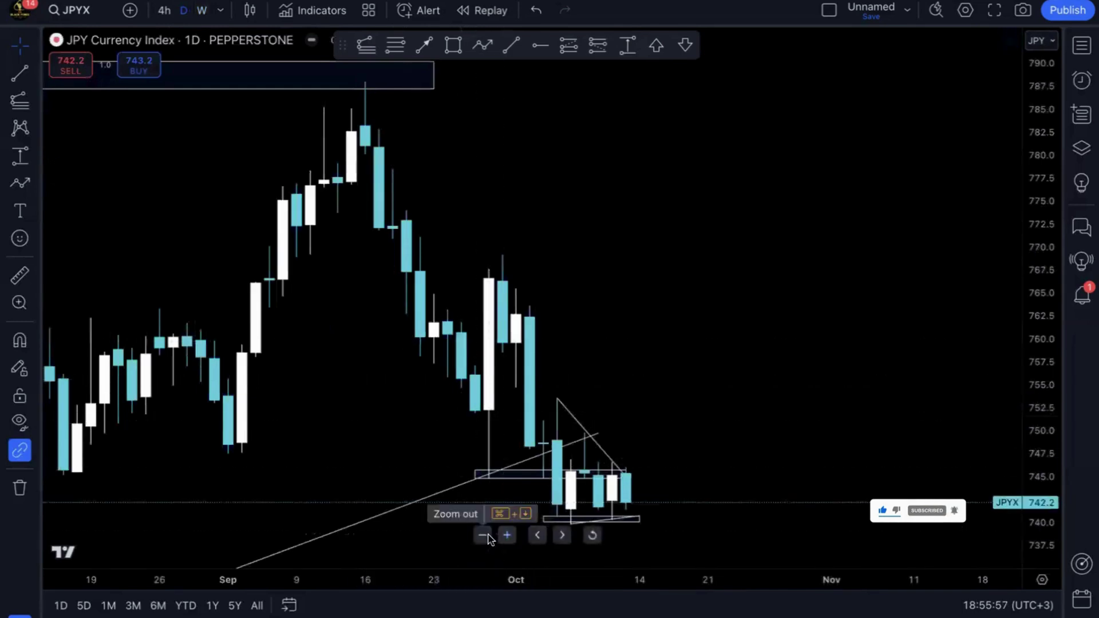
Zoom out, rescale and pan the daily JPYX chart, and select the Path tool
left_click(483, 535)
left_click(484, 535)
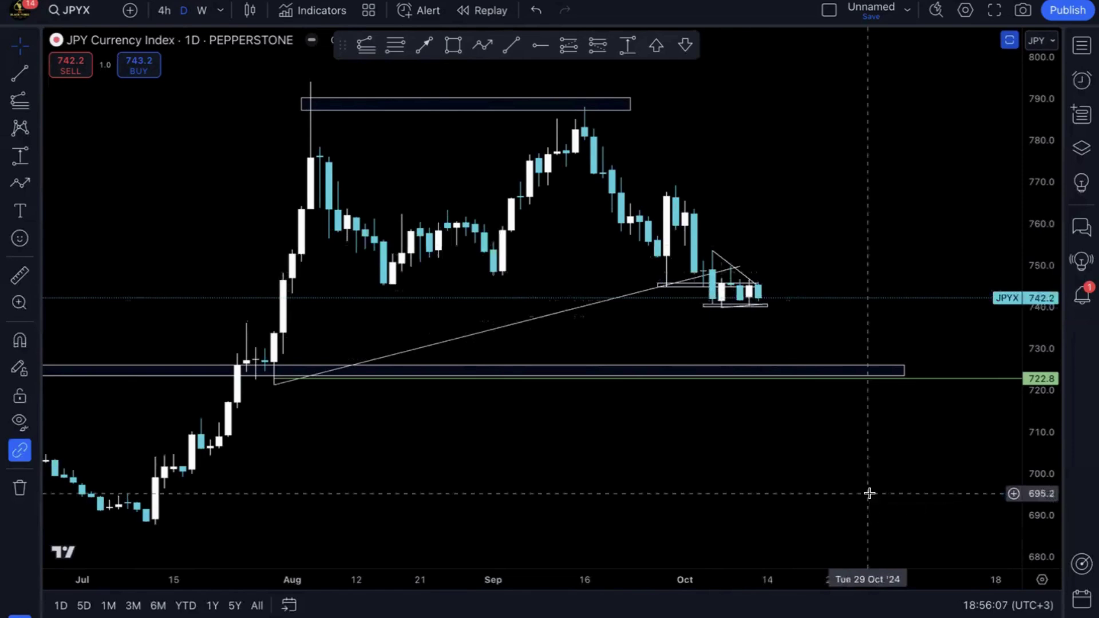
left_click_drag(1025, 427, 1025, 399)
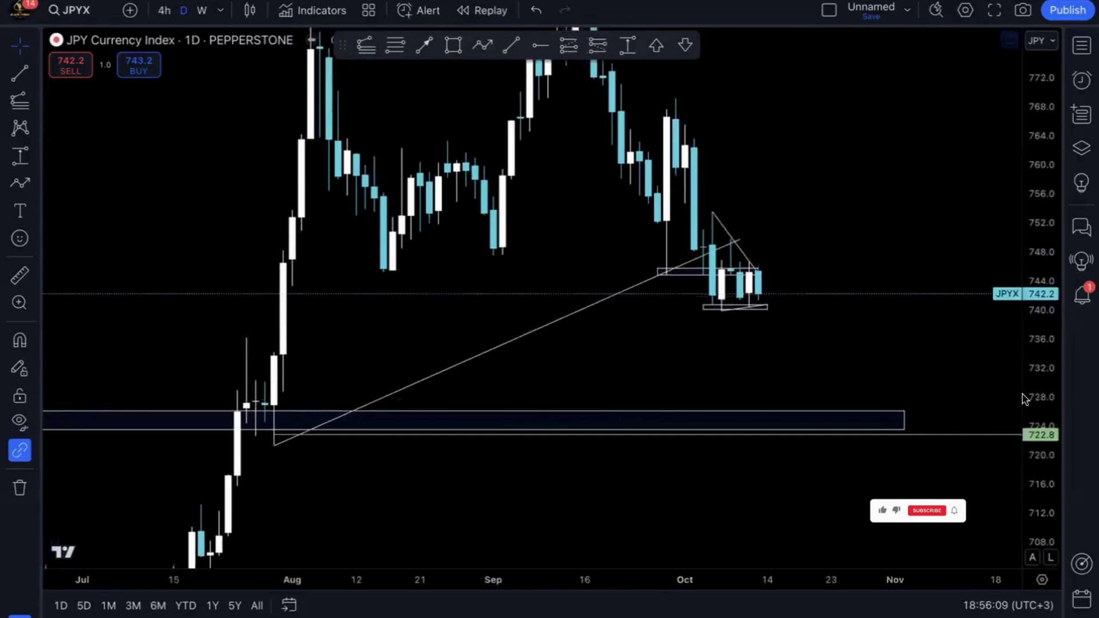
left_click_drag(917, 355, 810, 498)
left_click_drag(1028, 200, 1018, 343)
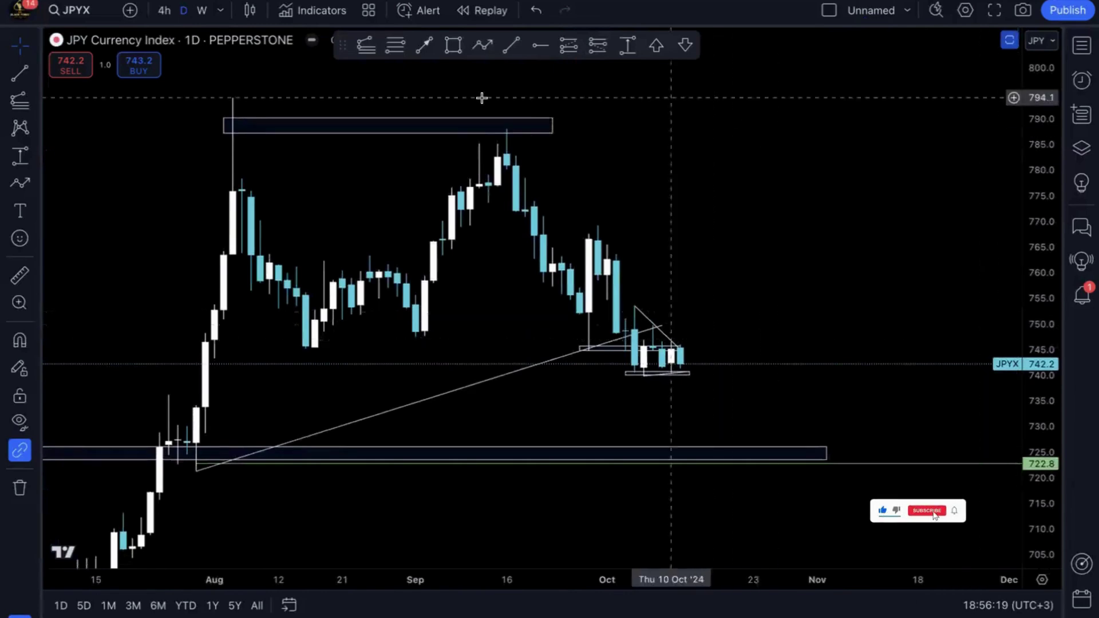
left_click(483, 45)
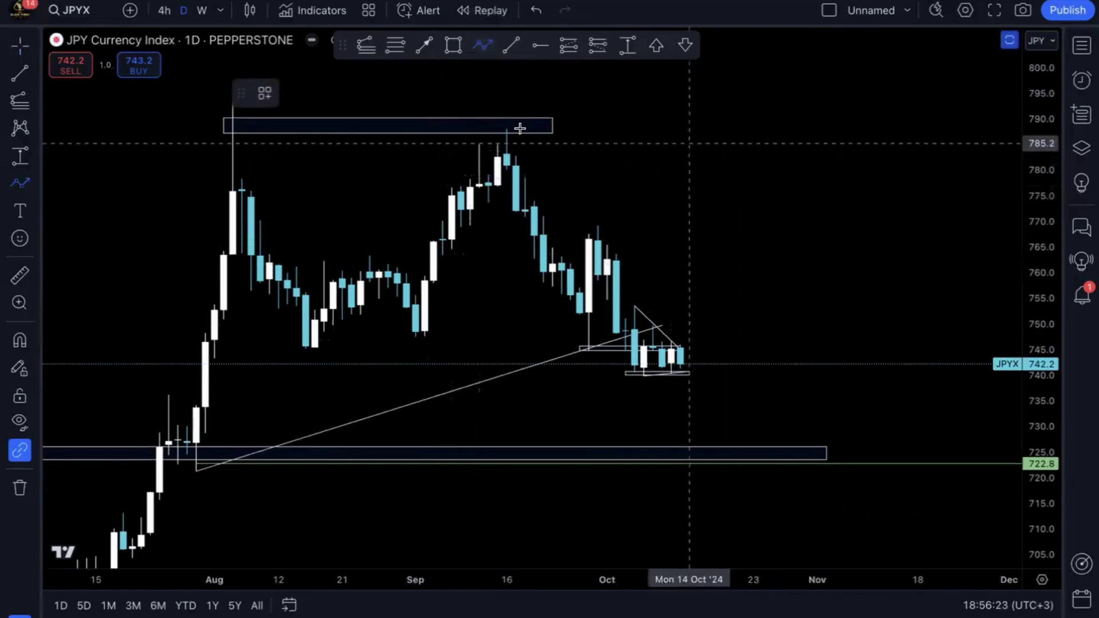
Draw the first projected path from near 790 through a dip near 760, ending in a down arrow
left_click(682, 119)
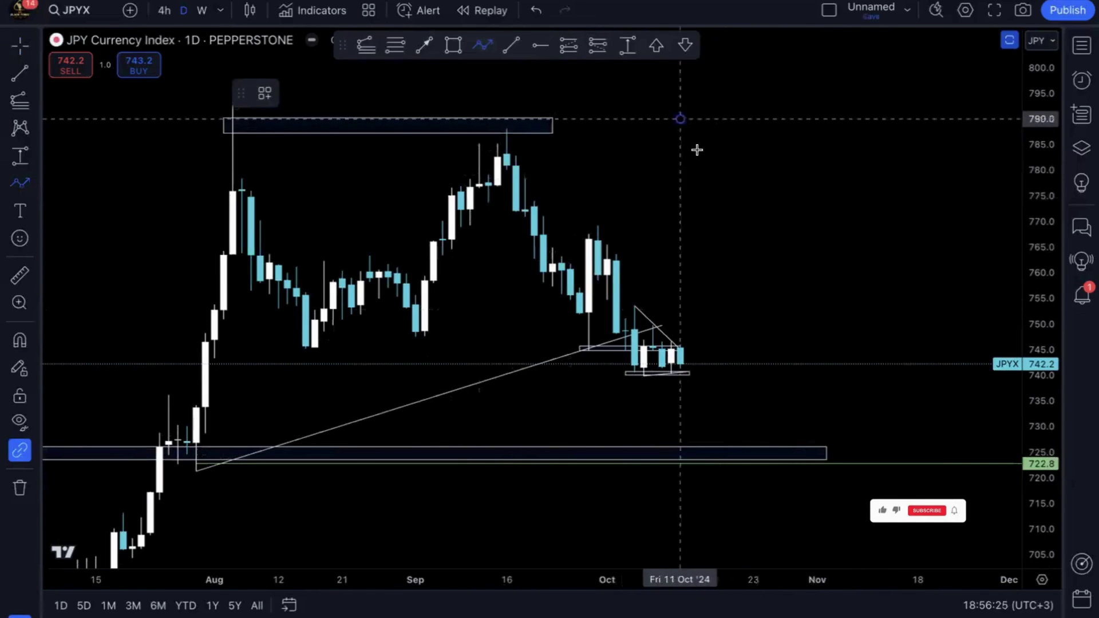
left_click(727, 272)
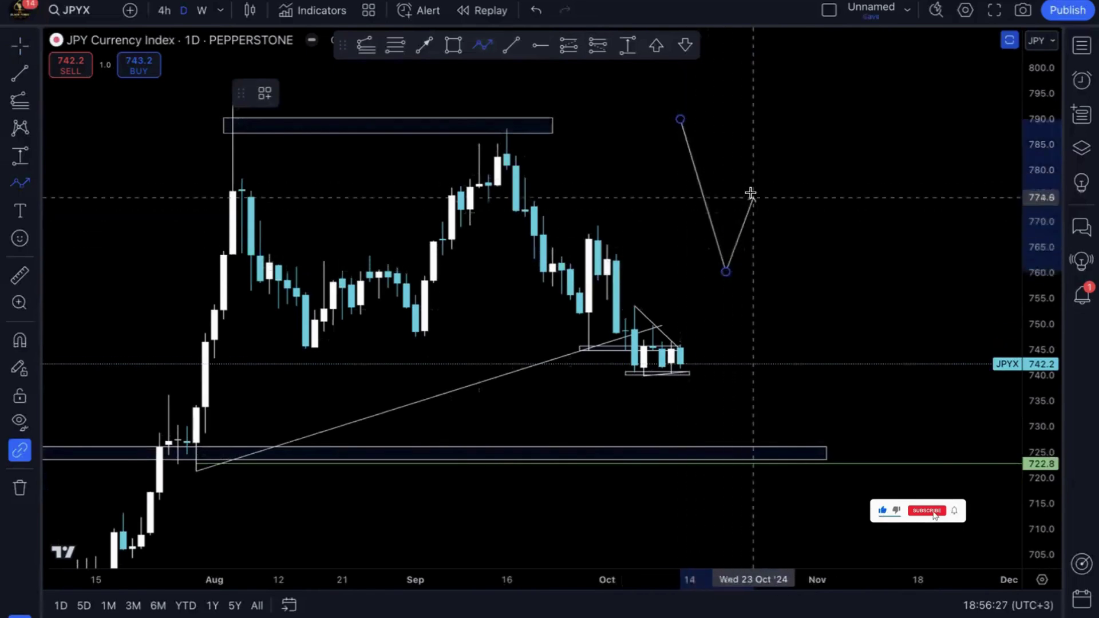
double_click(800, 344)
left_click(800, 246)
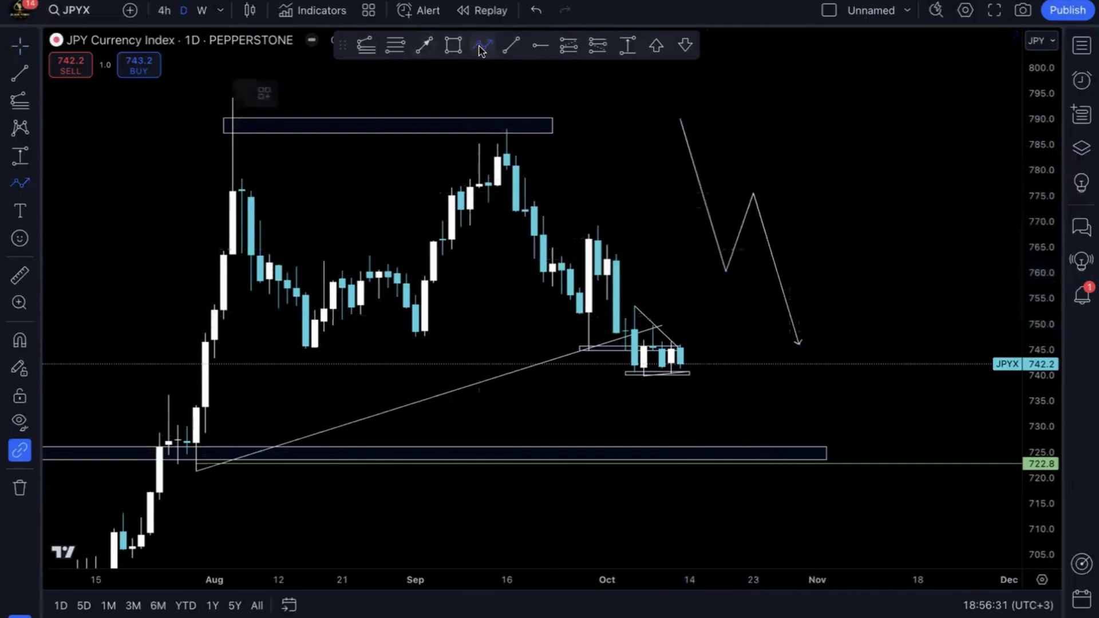
Draw a second path from near 790 zigzagging down to a down arrow near 742
left_click(818, 117)
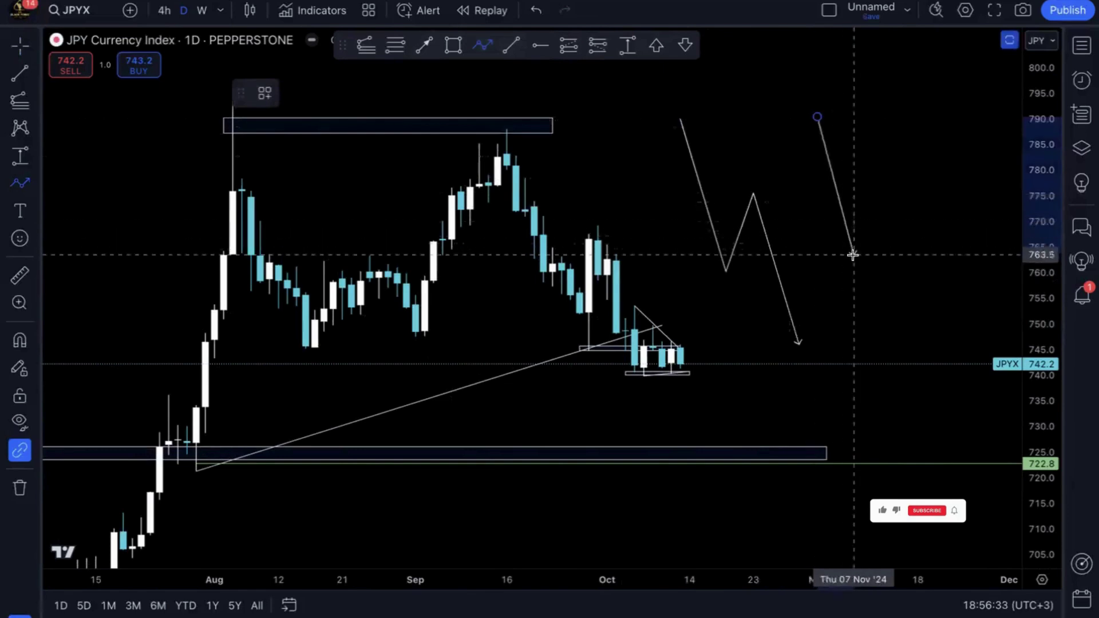
left_click(854, 255)
left_click(863, 219)
left_click(881, 252)
left_click(881, 206)
left_click(900, 245)
left_click(901, 201)
double_click(936, 360)
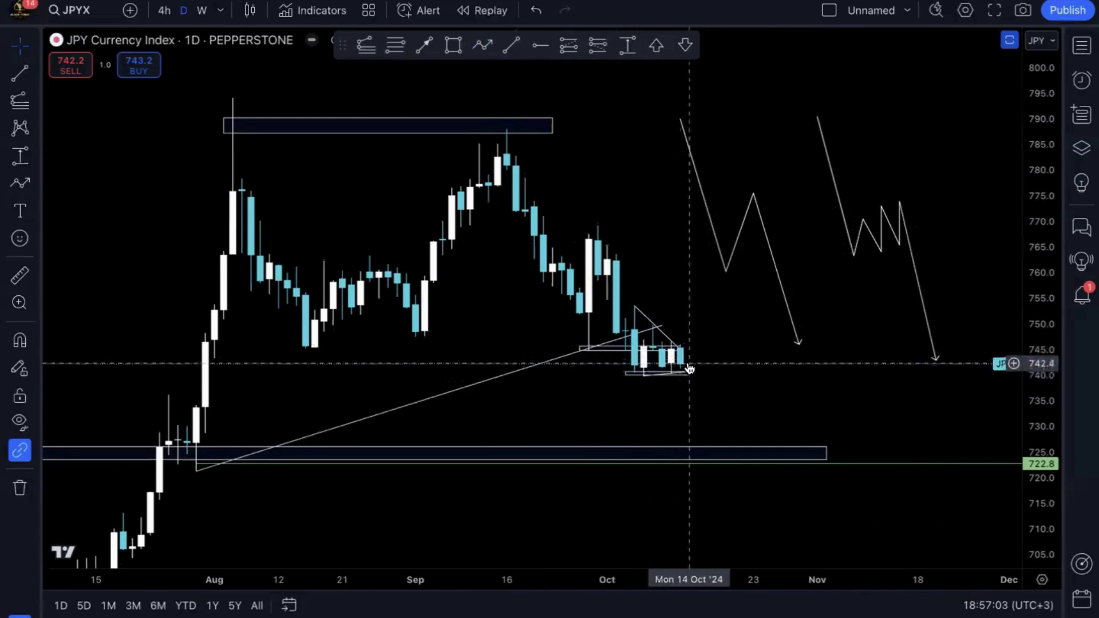
mouse_move(515, 535)
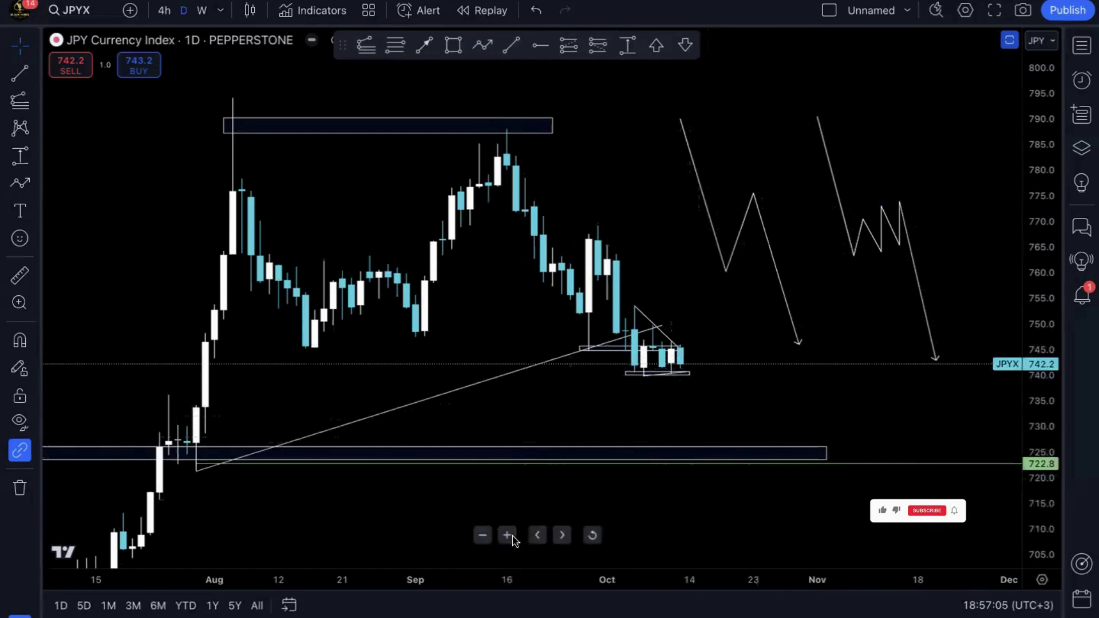
left_click(481, 536)
left_click(481, 536)
left_click(481, 535)
left_click(481, 536)
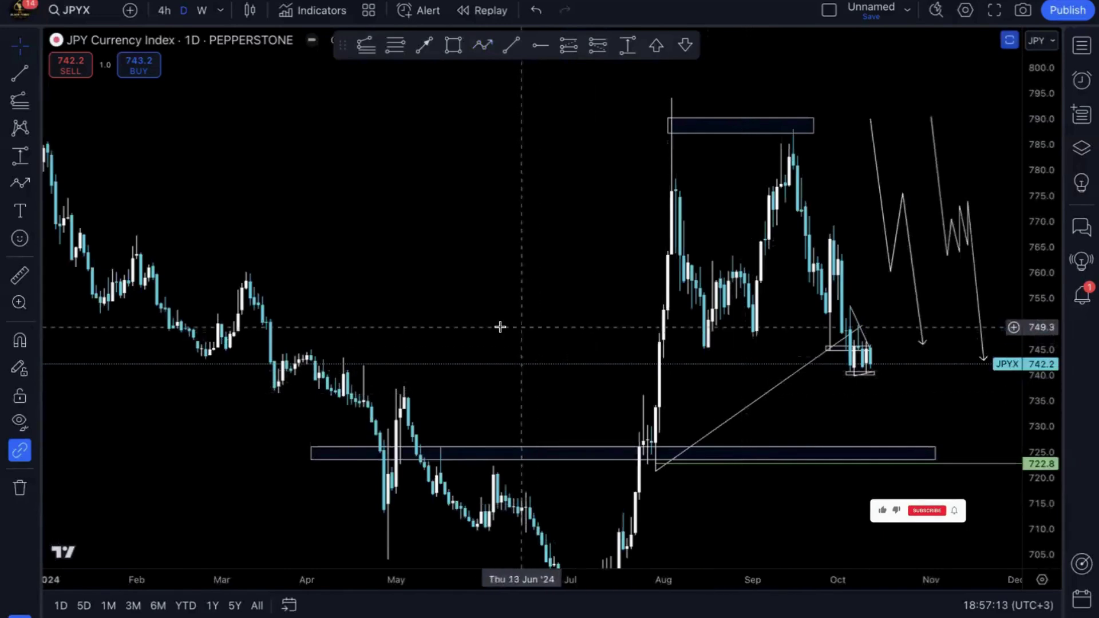
left_click(507, 536)
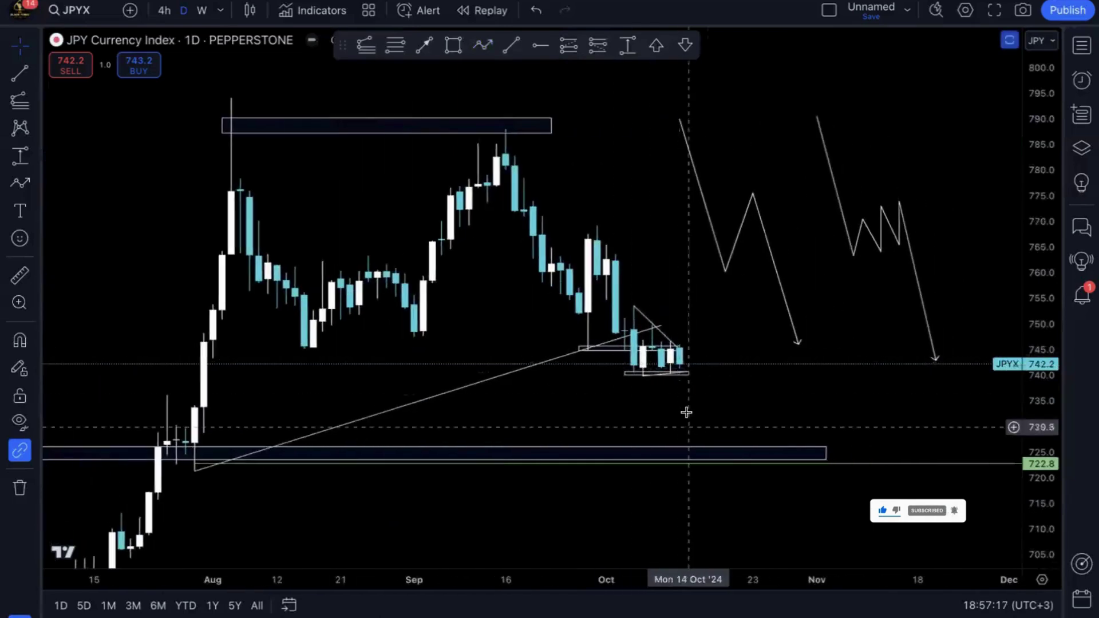
Switch JPYX to 4-hour candles, reset the price scale and pan to the C wave drawing
left_click(165, 11)
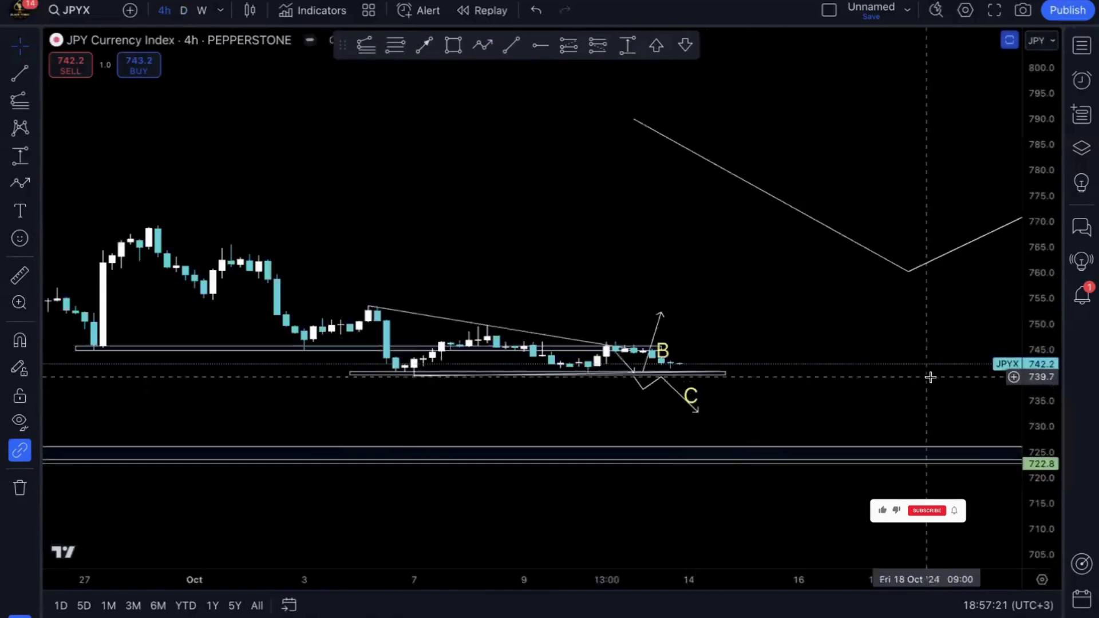
double_click(1054, 363)
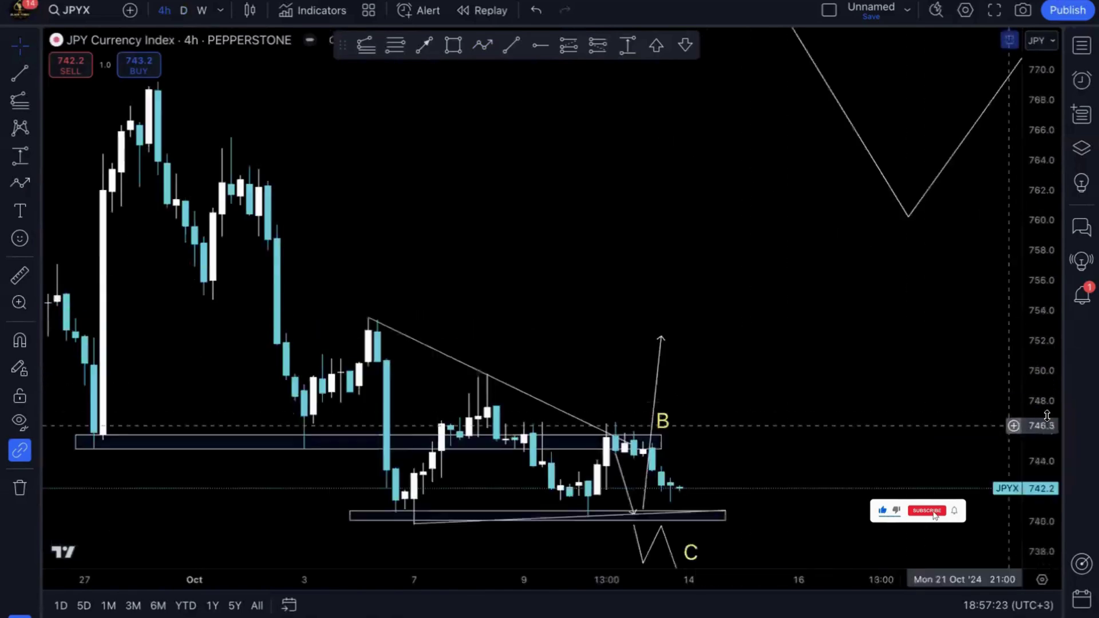
left_click_drag(881, 263, 859, 120)
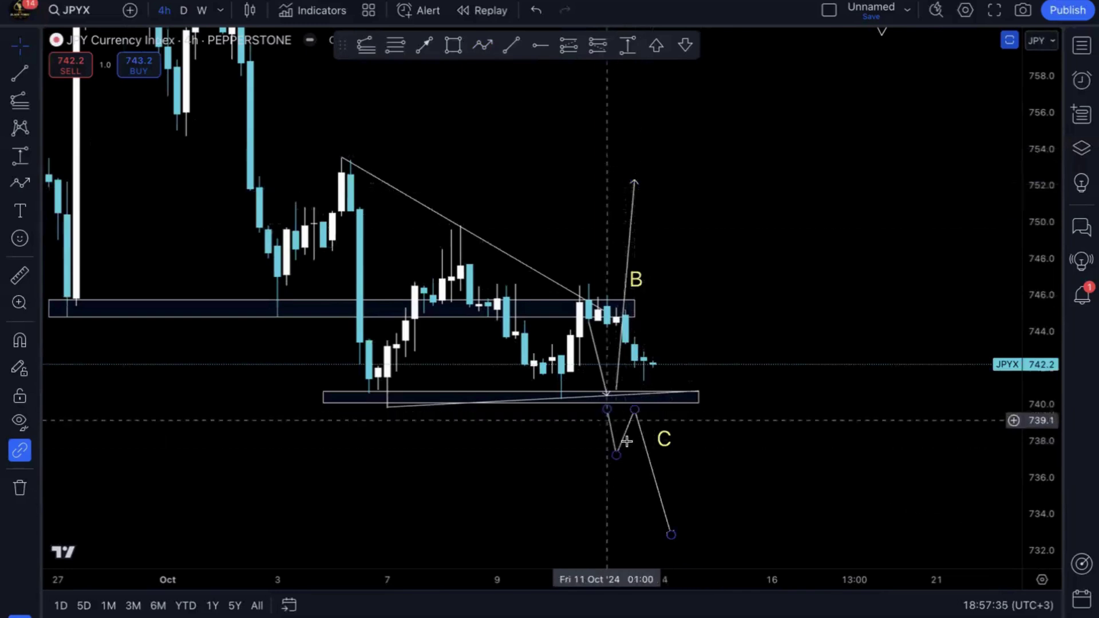
mouse_move(740, 494)
left_mouse_down()
mouse_move(743, 368)
mouse_move(736, 476)
left_mouse_up()
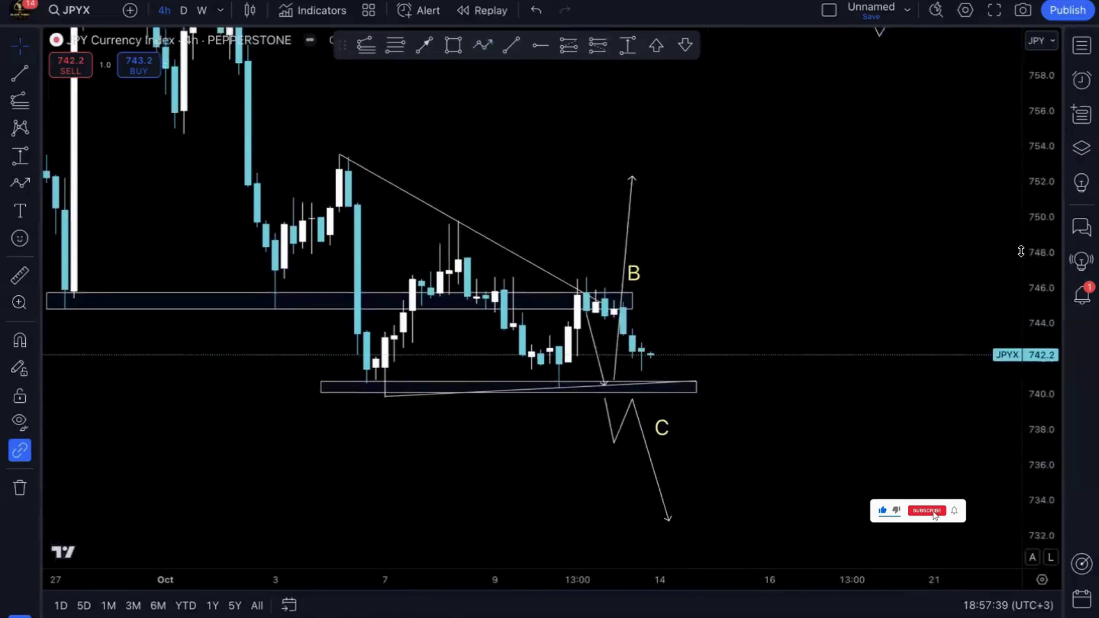
left_click_drag(1024, 198, 1018, 268)
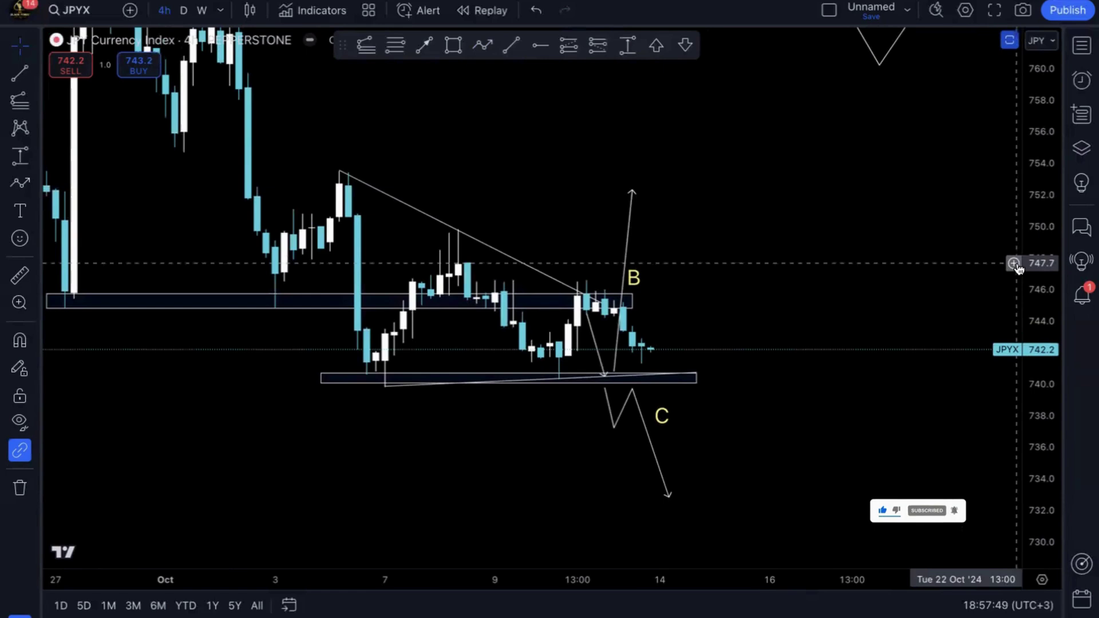
Select the B label, then extend the descending trendline's right end by one bar
left_click(633, 277)
left_click(410, 94)
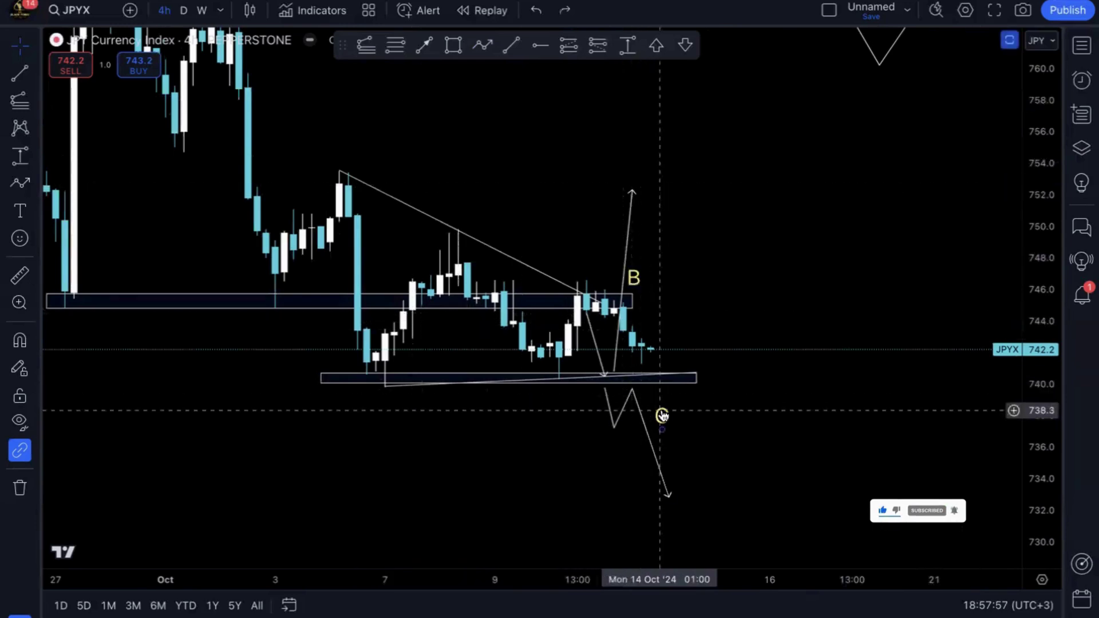
left_click(609, 309)
left_click_drag(609, 309, 613, 309)
left_click(726, 285)
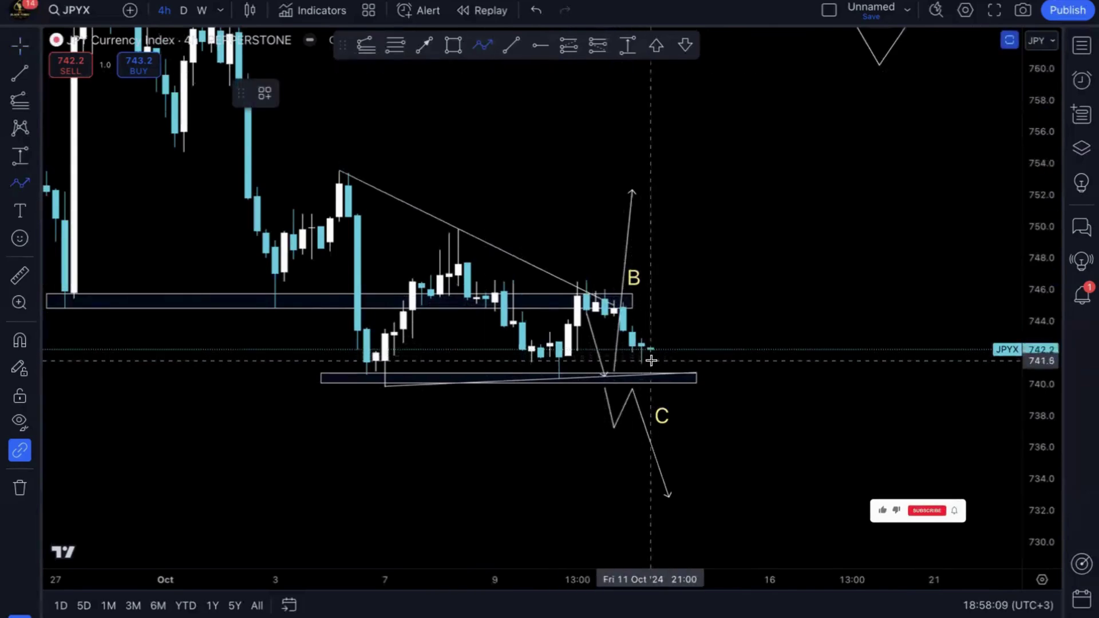
Sketch a trial path from below the latest candle, peaking near 744 and dropping to about 731
left_click(652, 361)
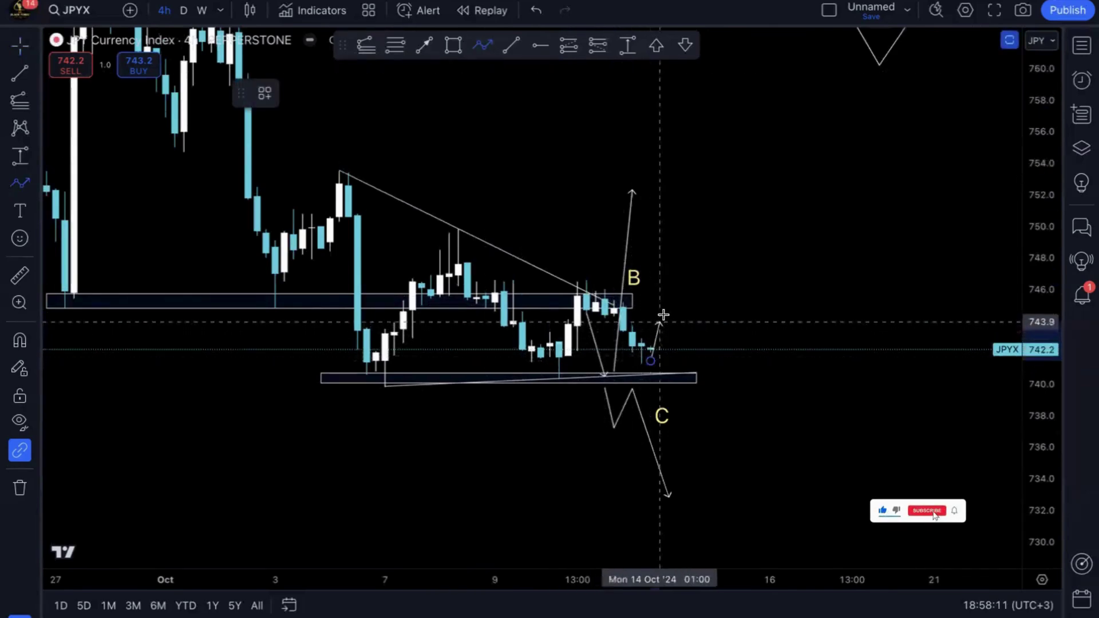
left_click(661, 315)
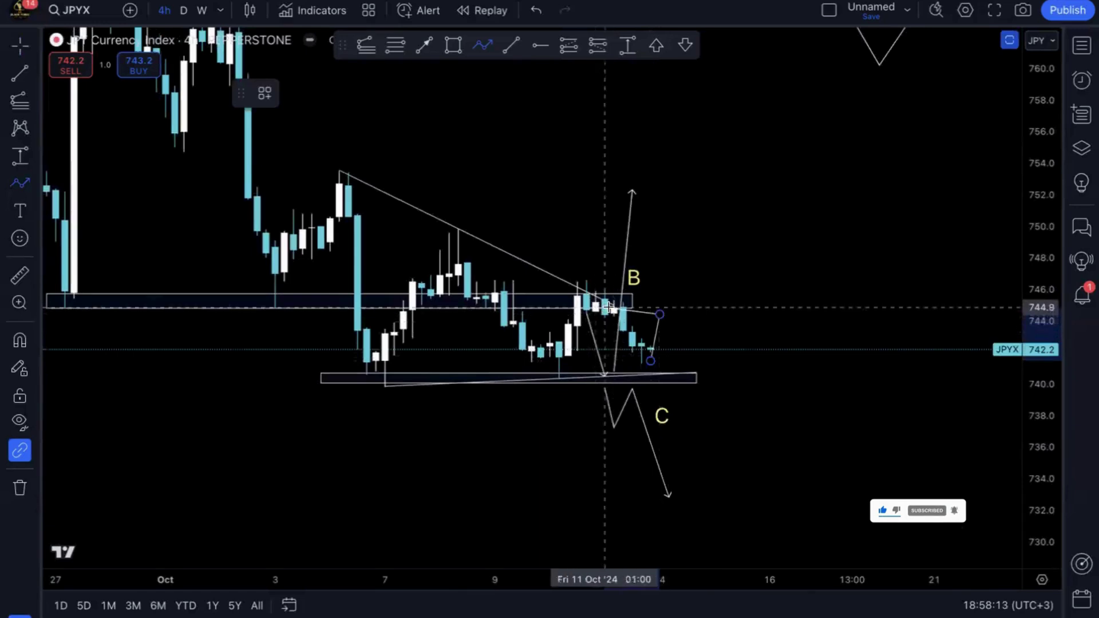
left_click(687, 428)
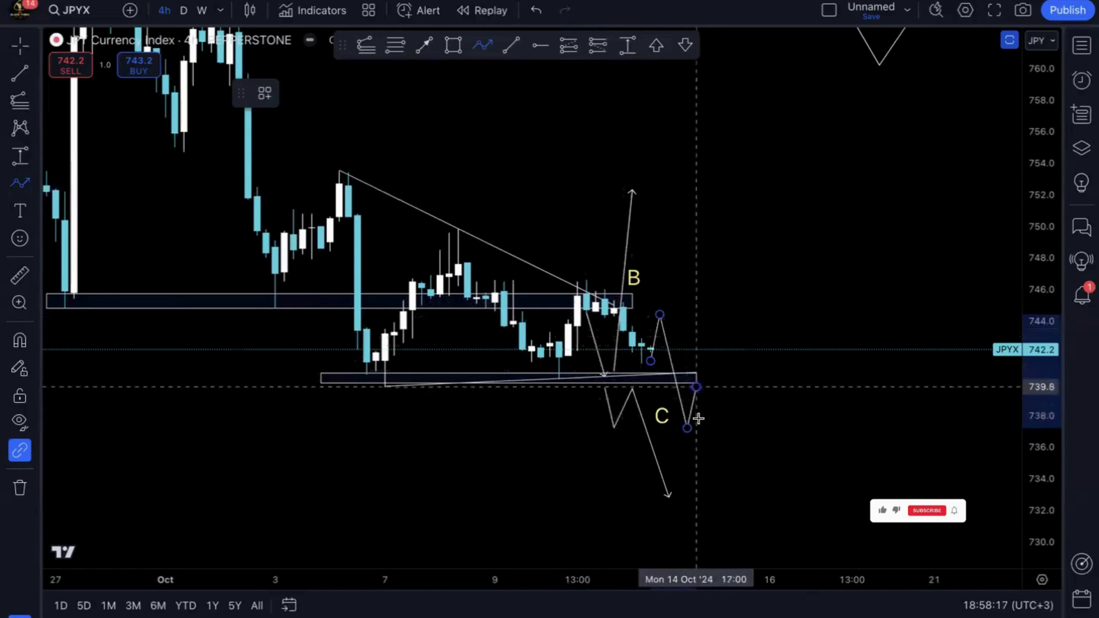
left_click(732, 529)
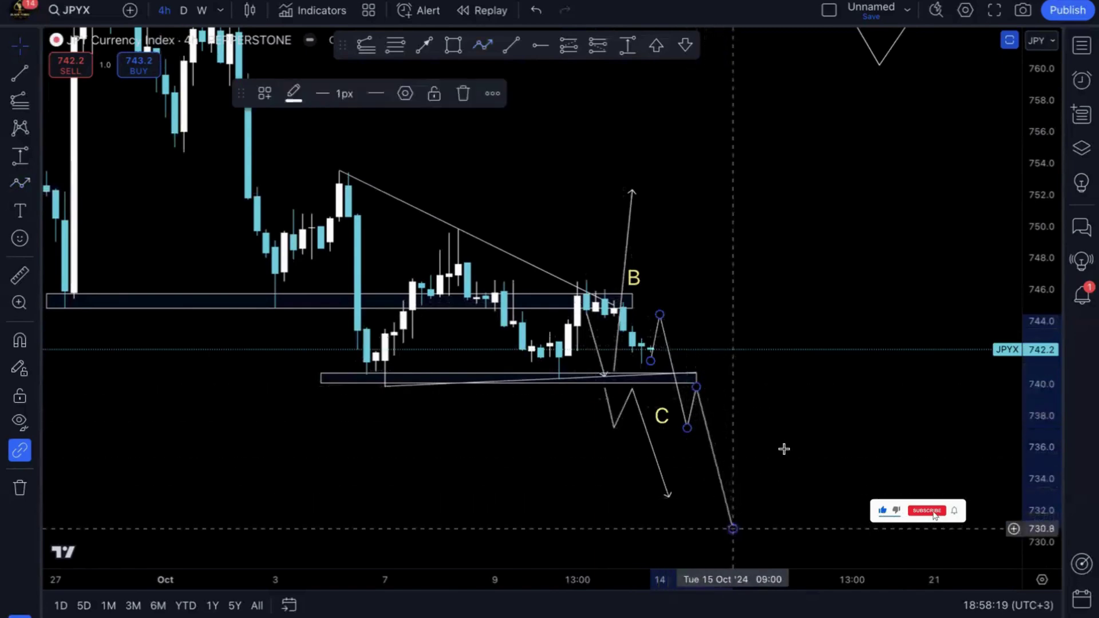
left_click(784, 449)
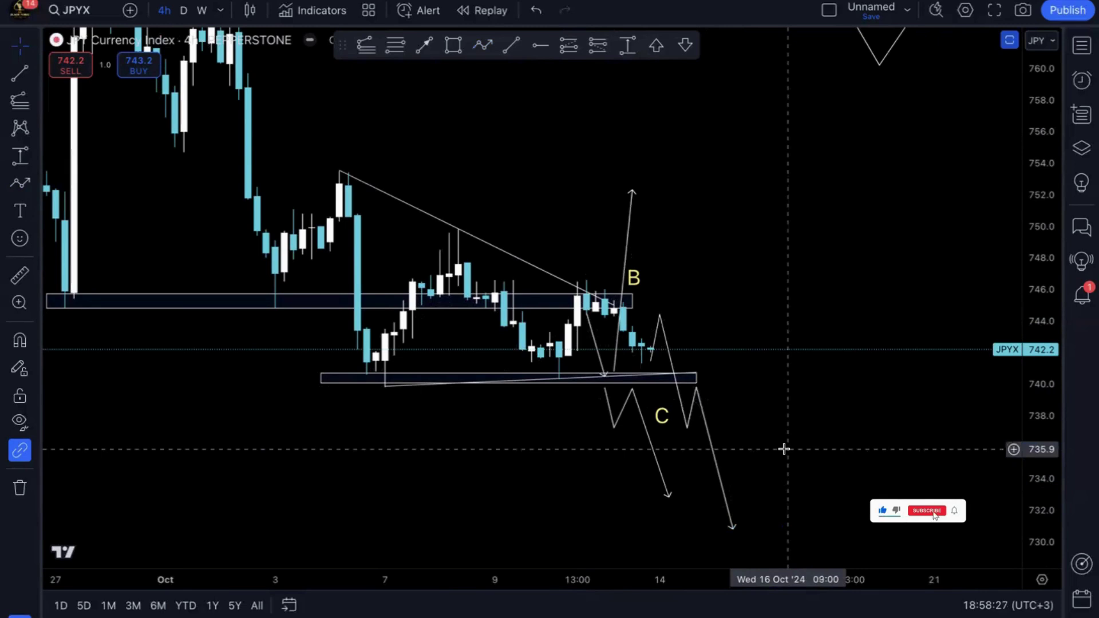
Delete the trial path and drag the upper zone's right edge past the latest candles
left_click(688, 424)
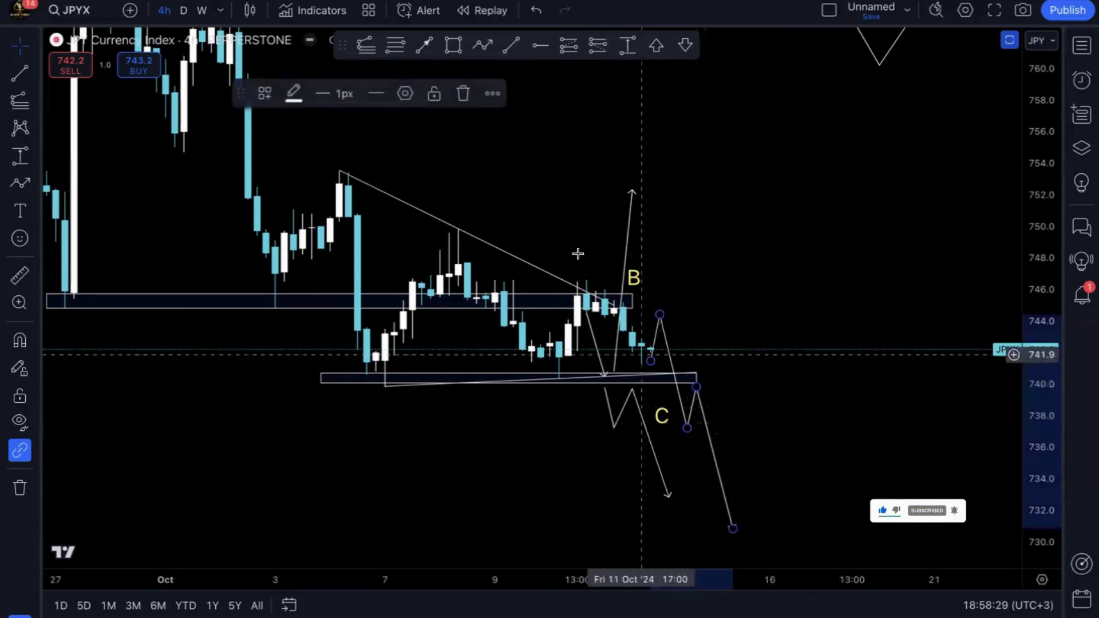
left_click(463, 93)
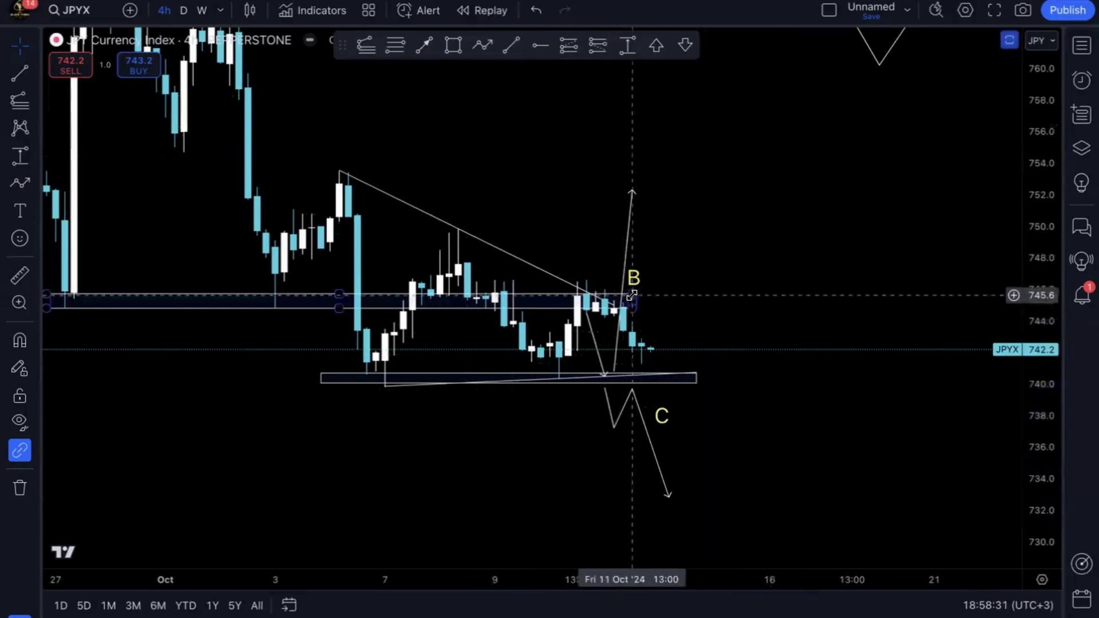
left_click_drag(635, 300, 697, 300)
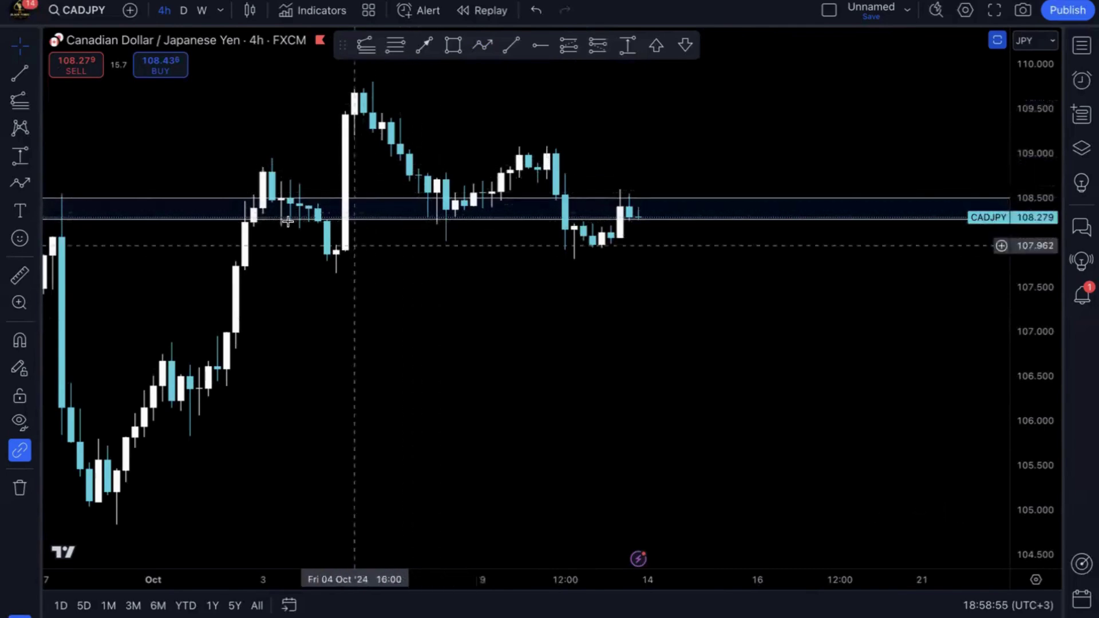
Draw a rising trendline from the 4 Oct low to the latest candles, then switch CADJPY to weekly
left_click(509, 46)
left_click(337, 274)
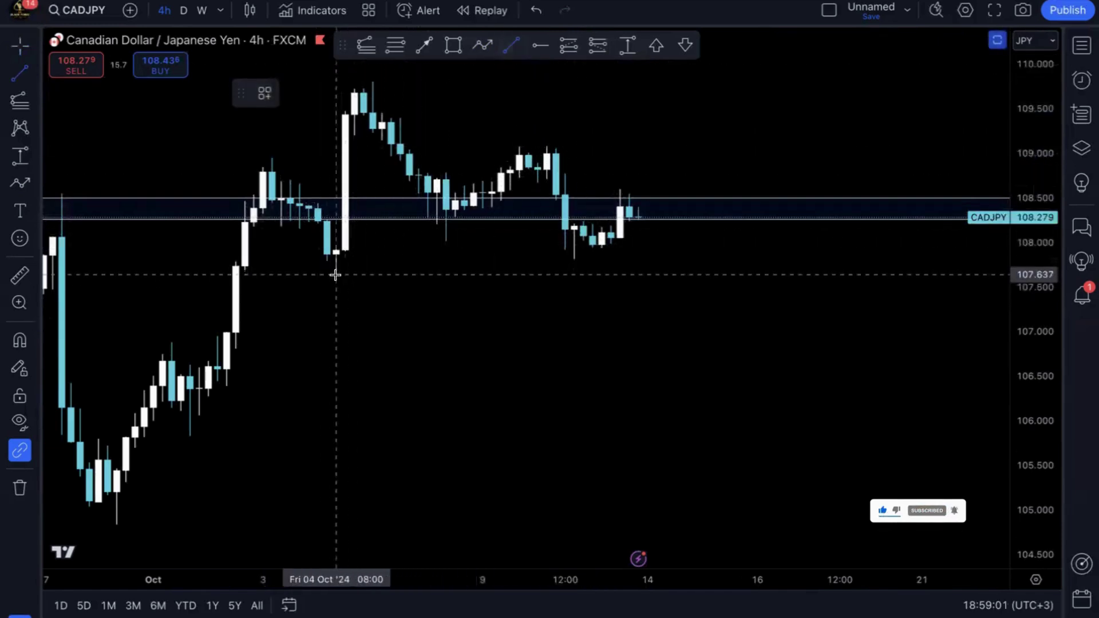
left_click(639, 183)
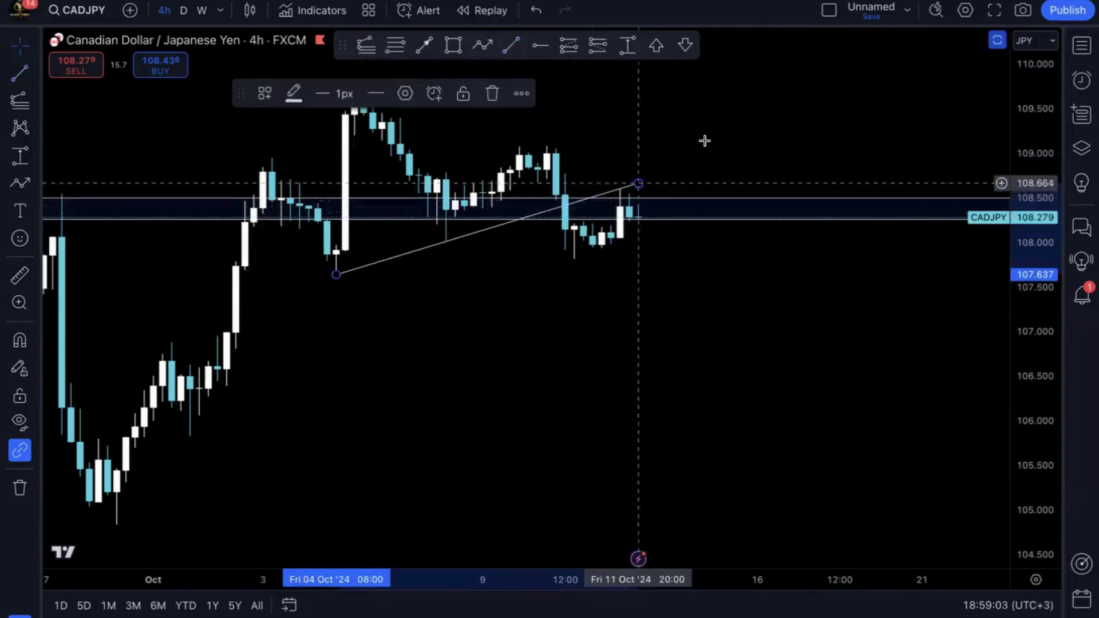
left_click(707, 142)
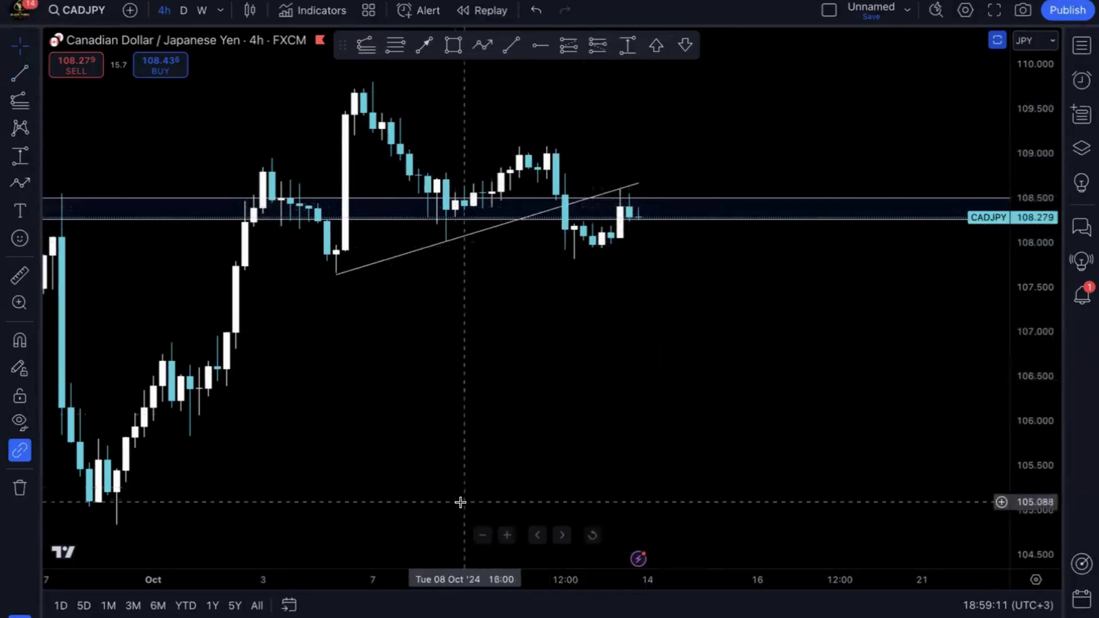
left_click(481, 536)
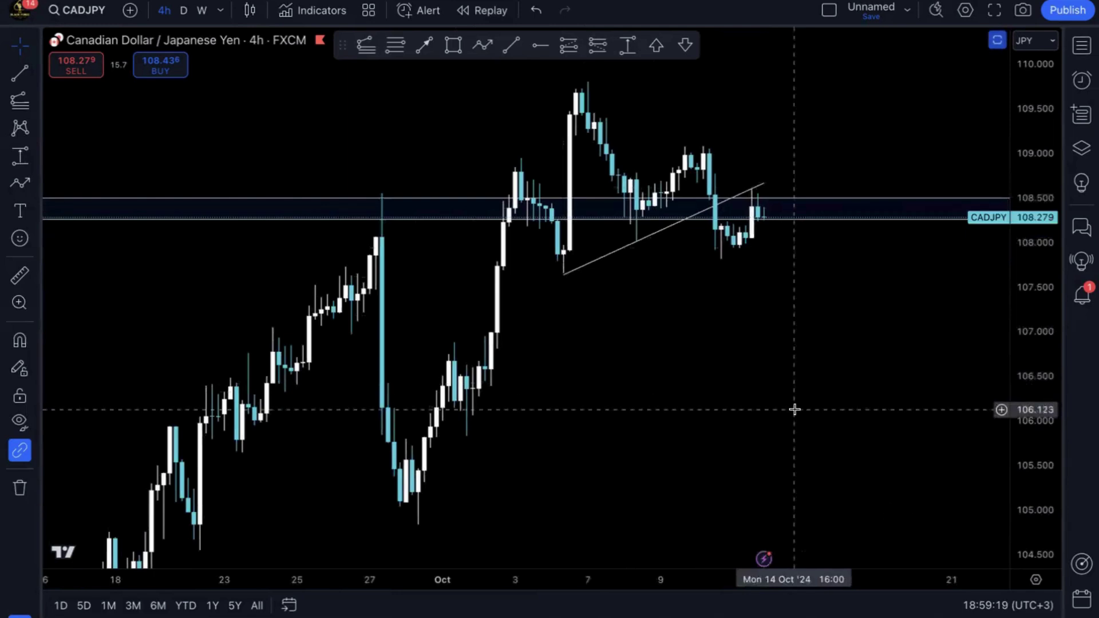
left_click(201, 12)
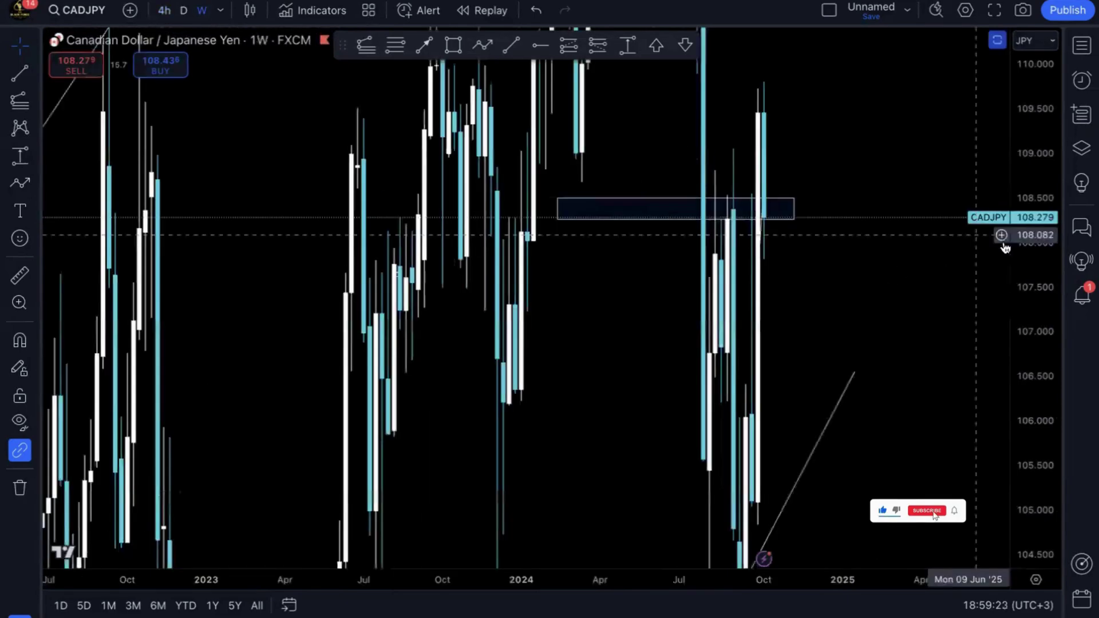
Compress the weekly CADJPY price scale, then switch back to 4-hour candles
left_click_drag(1035, 223, 1034, 252)
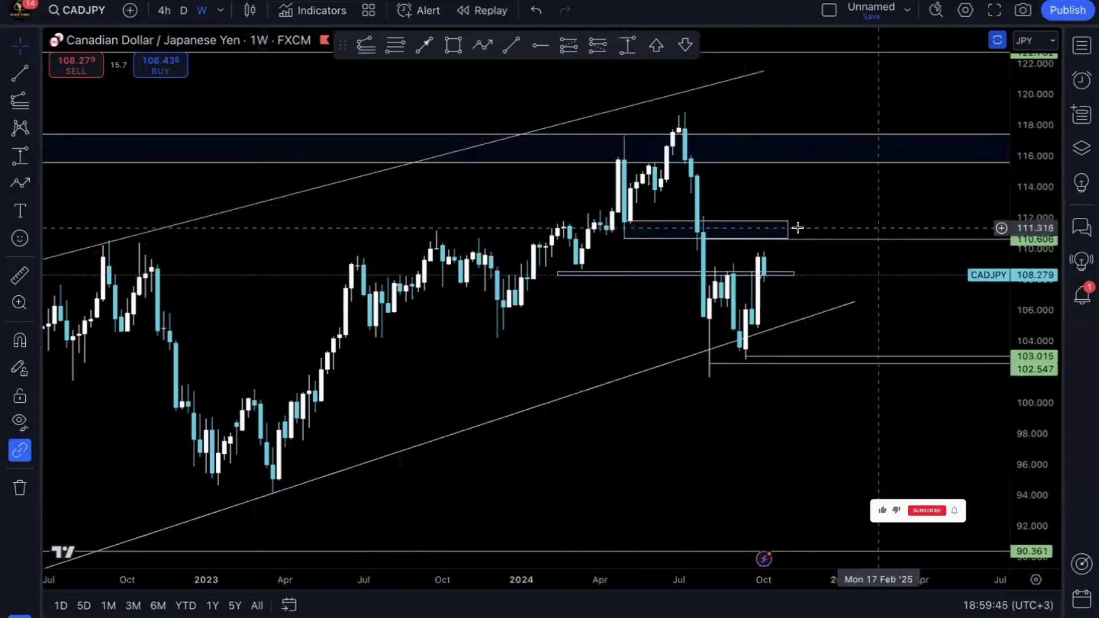
left_click(165, 10)
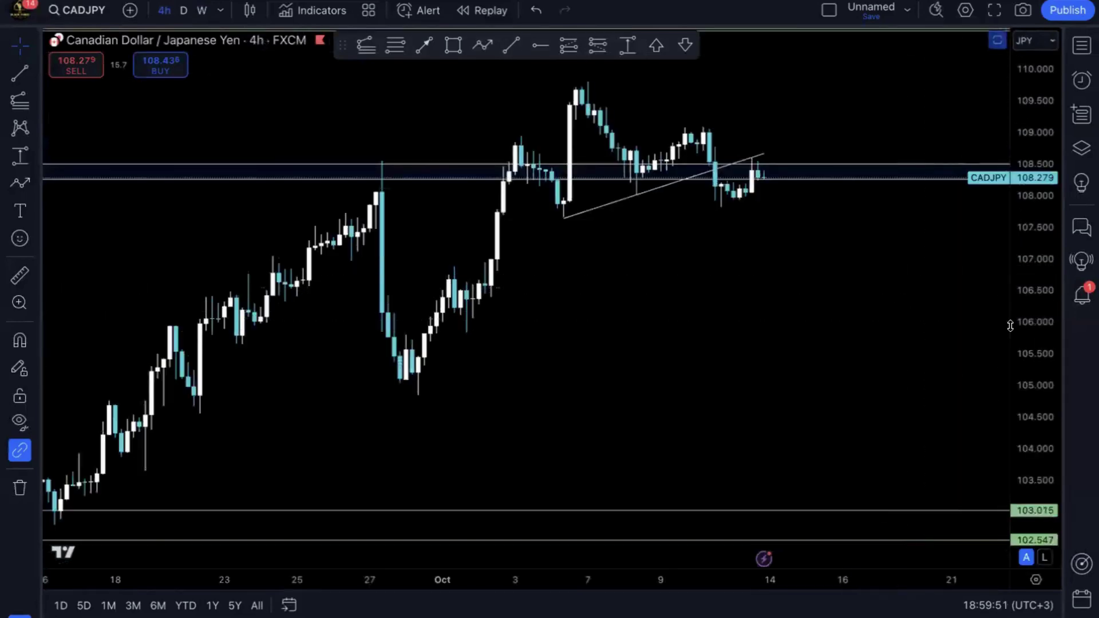
Draw a CADJPY path dipping near 107.6 then rising toward 110.5, then switch to EURJPY
left_click_drag(1040, 319, 1039, 303)
left_click_drag(922, 265, 885, 301)
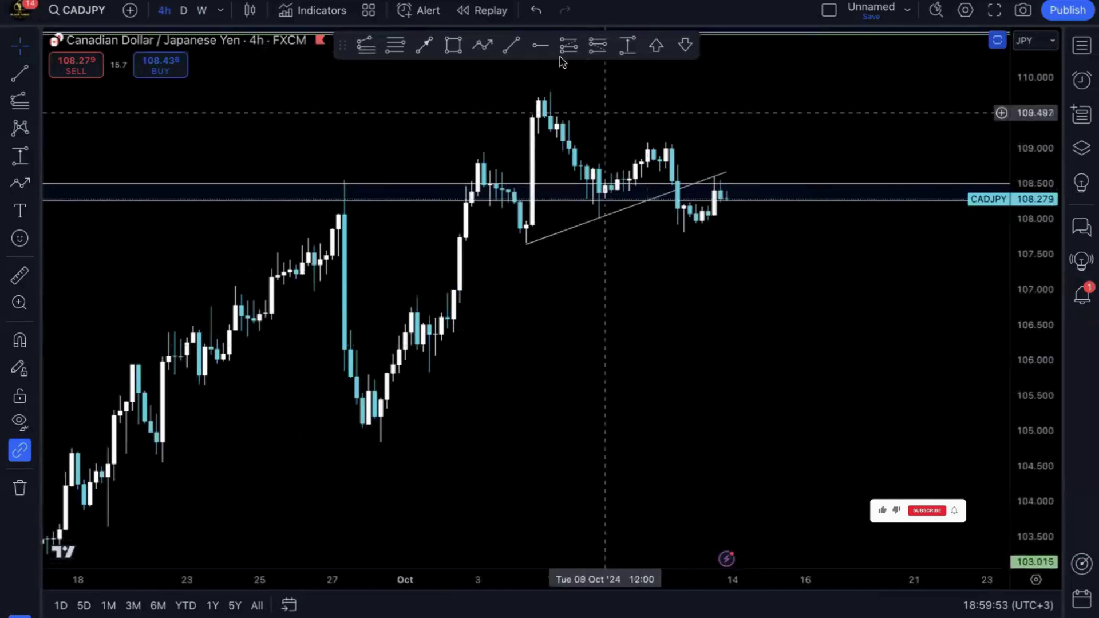
left_click(483, 46)
left_click(738, 197)
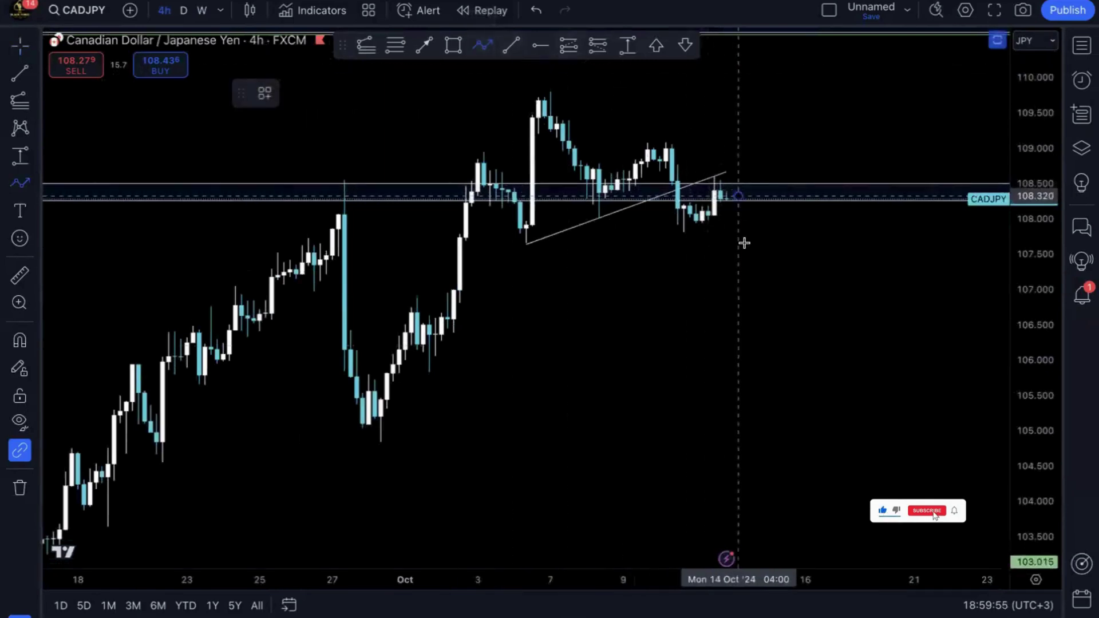
left_click(744, 228)
left_click(750, 211)
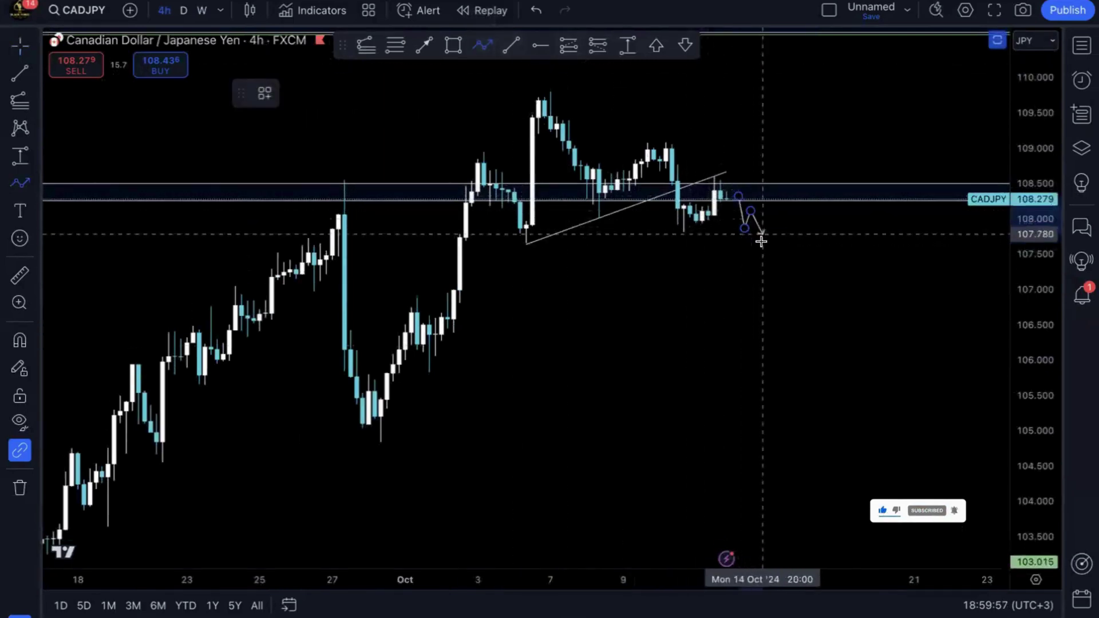
left_click(762, 242)
double_click(797, 47)
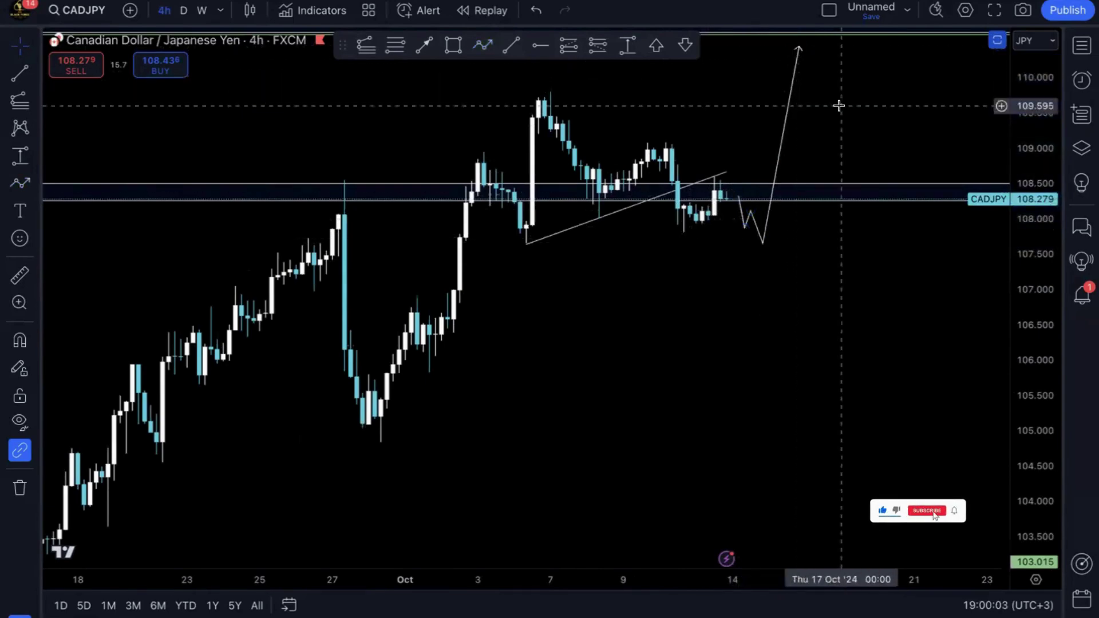
left_click_drag(837, 116, 820, 147)
key("space")
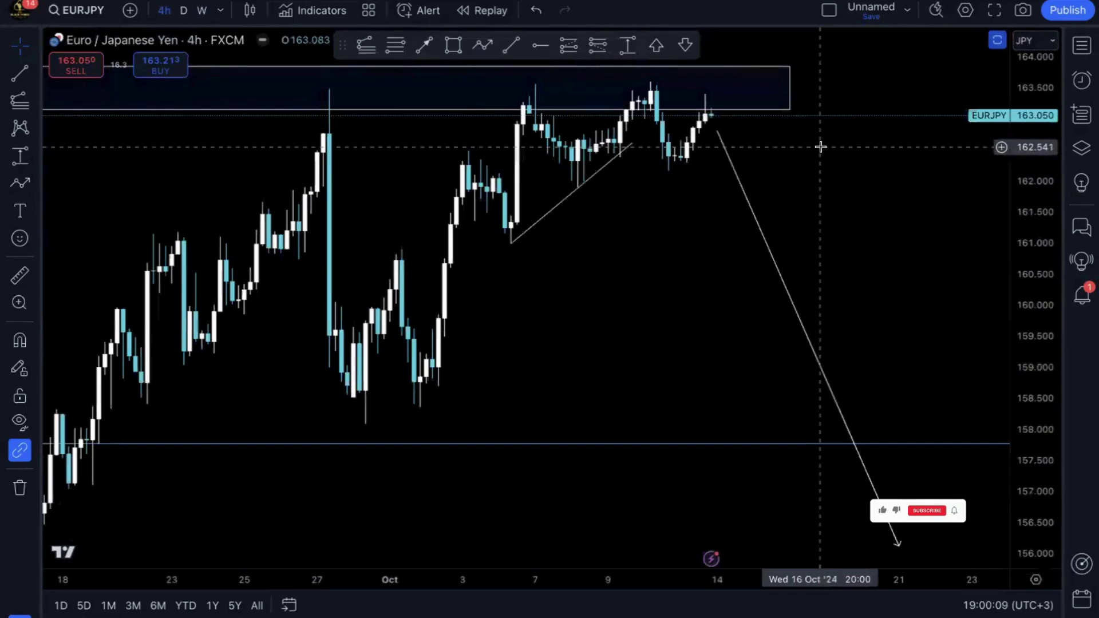
Delete the long downward EURJPY diagonal, check weekly and daily, then return to 4-hour
left_click(721, 143)
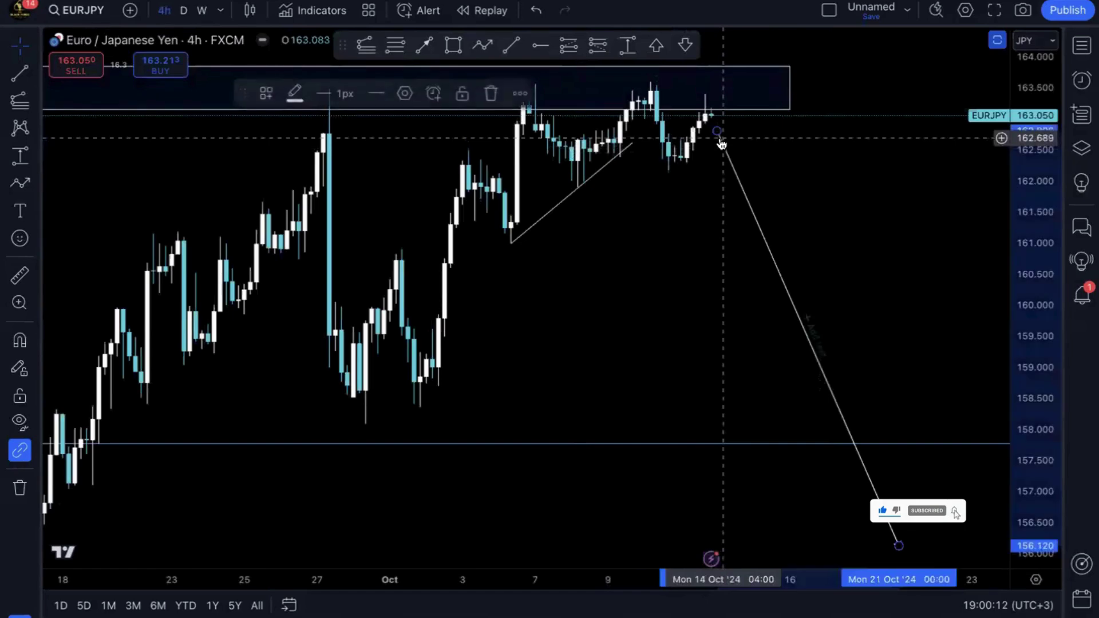
left_click(490, 93)
left_click(202, 10)
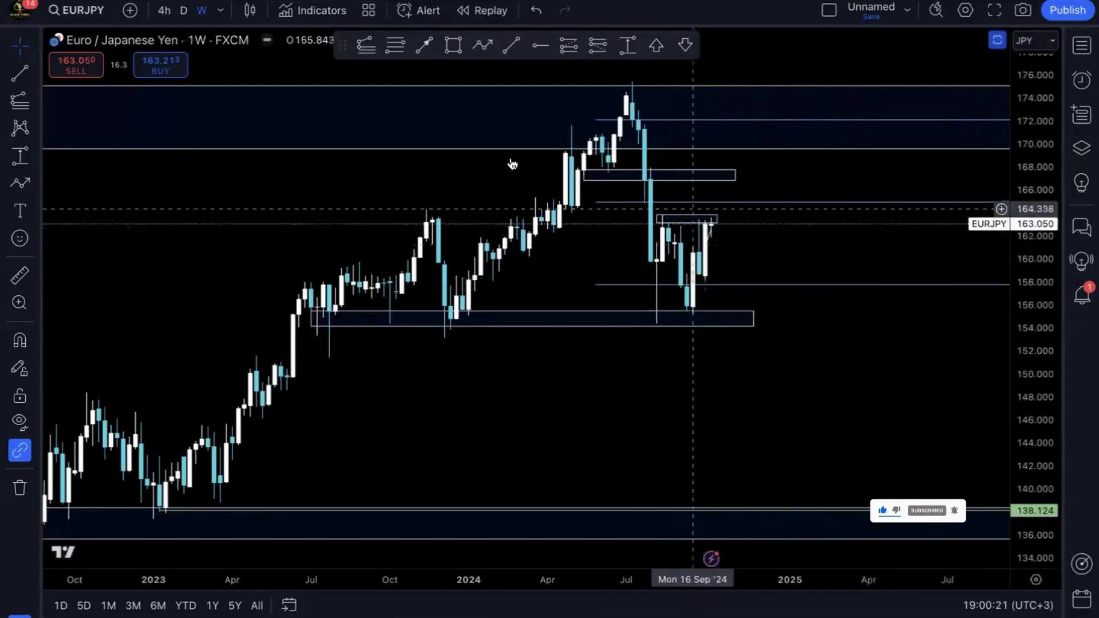
left_click(182, 11)
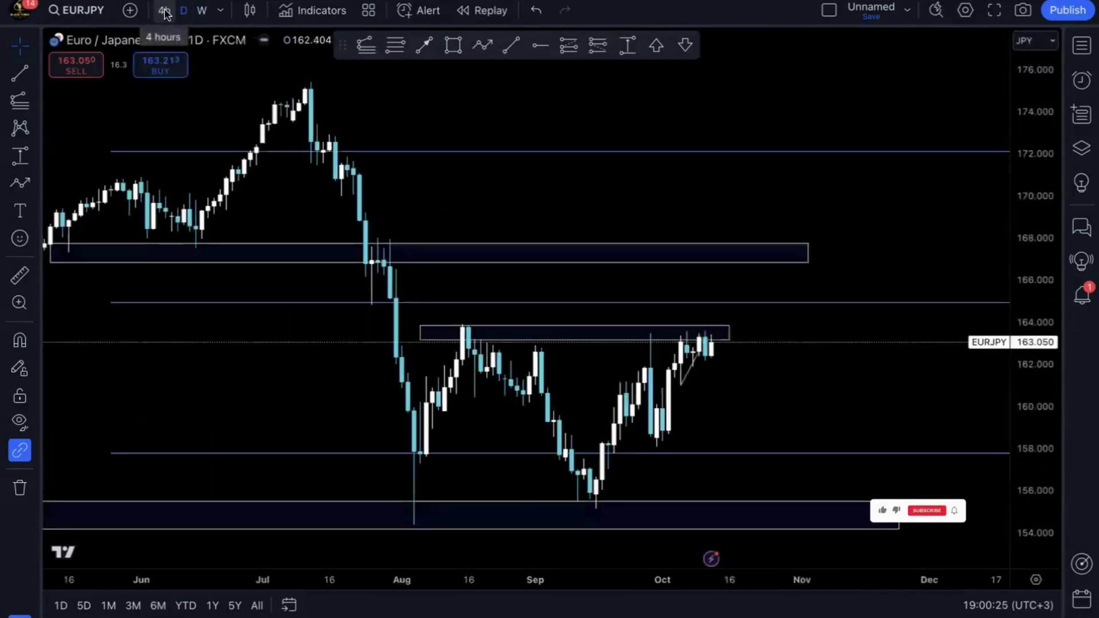
left_click(164, 12)
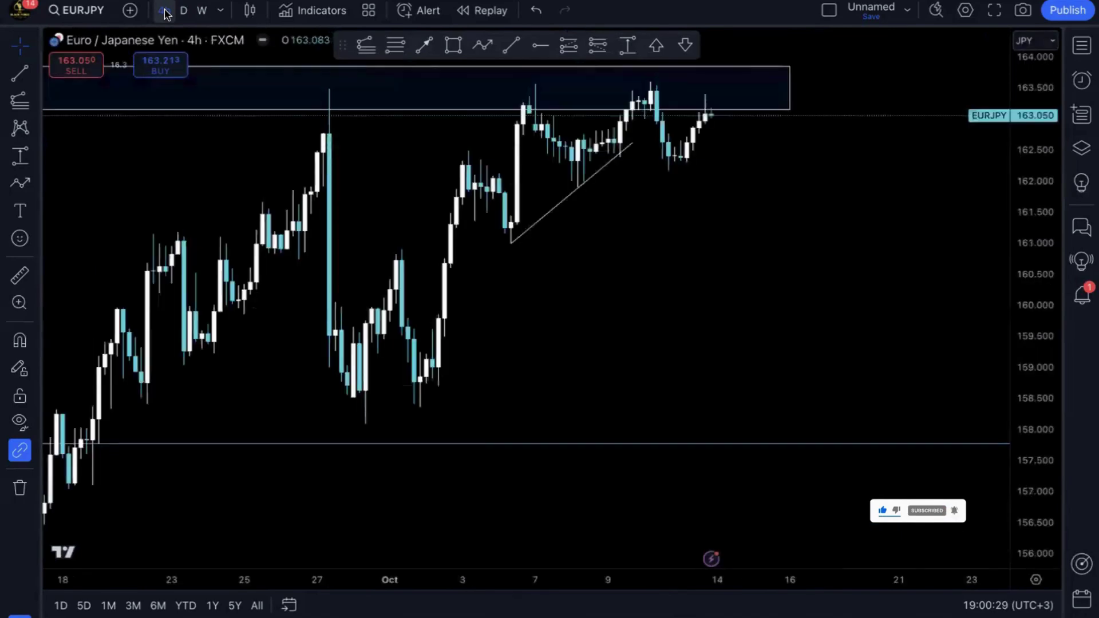
Extend the rising EURJPY trendline to the latest candles and sketch a trial path from the upper zone
left_click(632, 143)
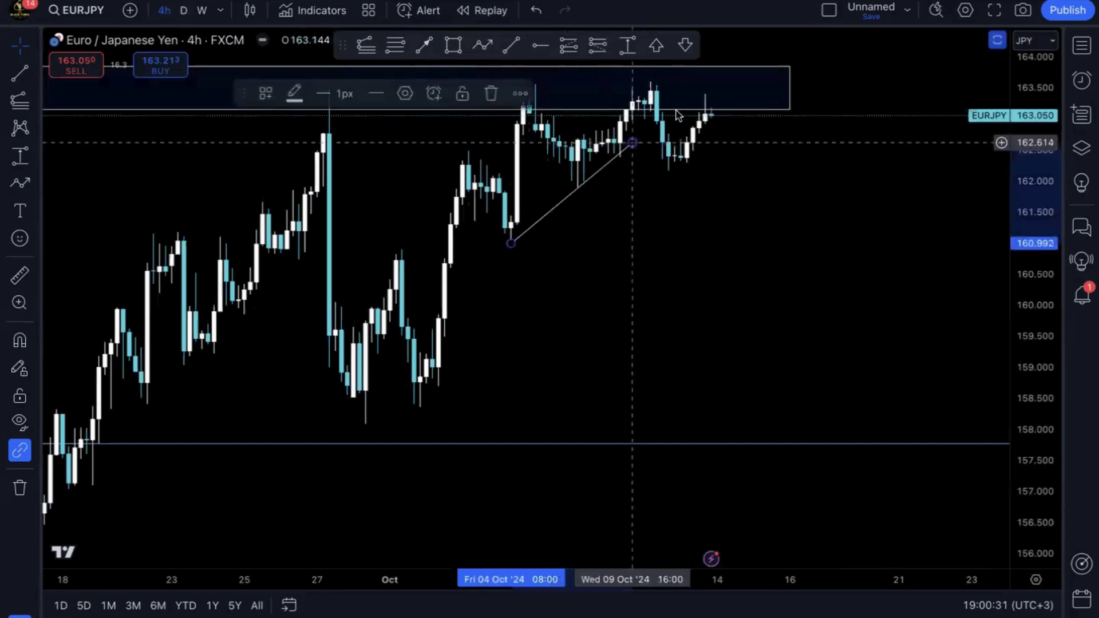
left_click_drag(632, 143, 702, 93)
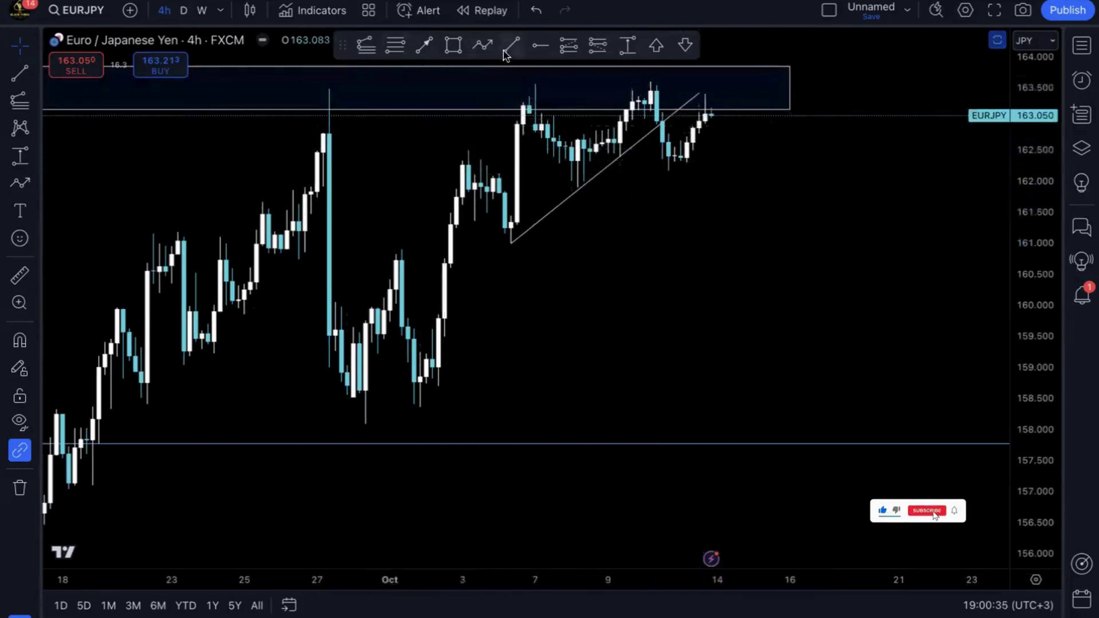
left_click(717, 101)
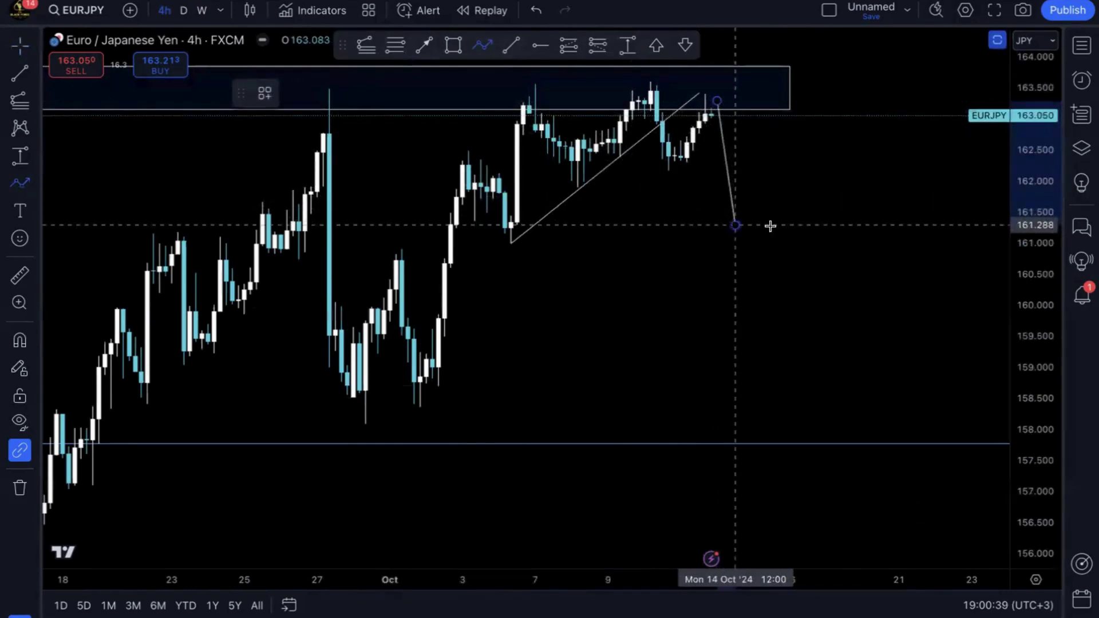
left_click(735, 225)
left_click(802, 231)
left_click(645, 246)
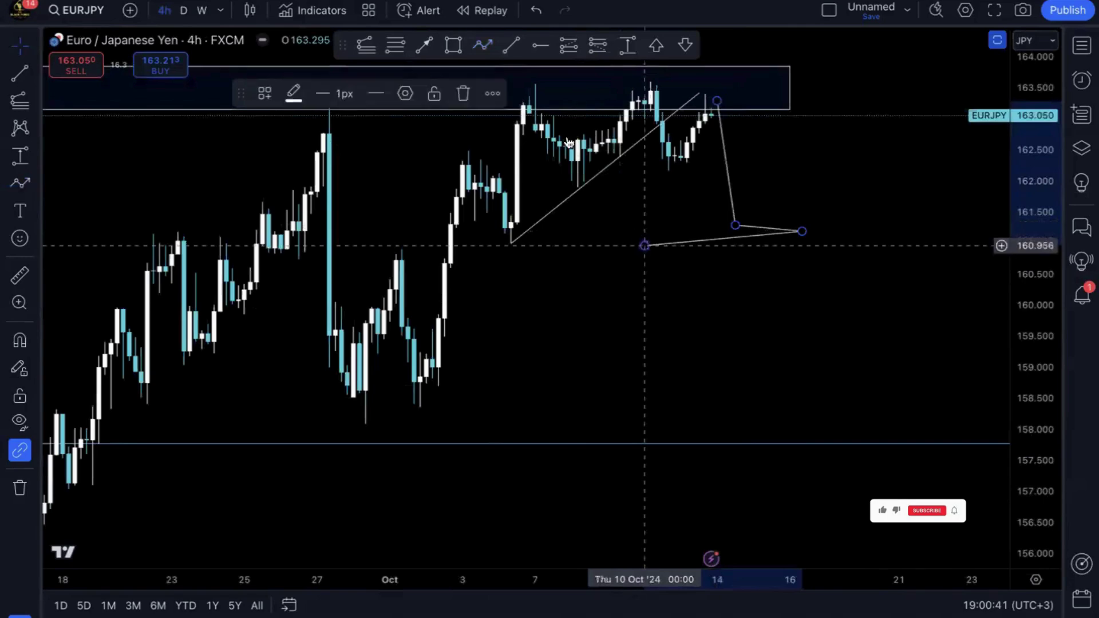
Delete the trial pattern and draw a downward arrow path from the upper zone to about 161.5
left_click(463, 93)
left_click(480, 50)
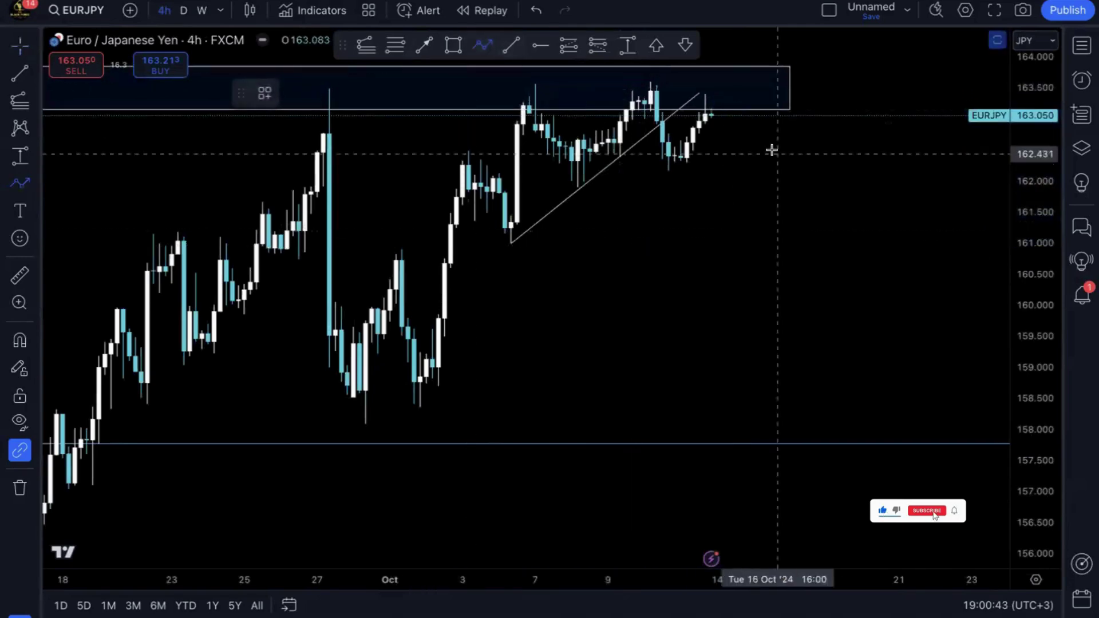
left_click(717, 101)
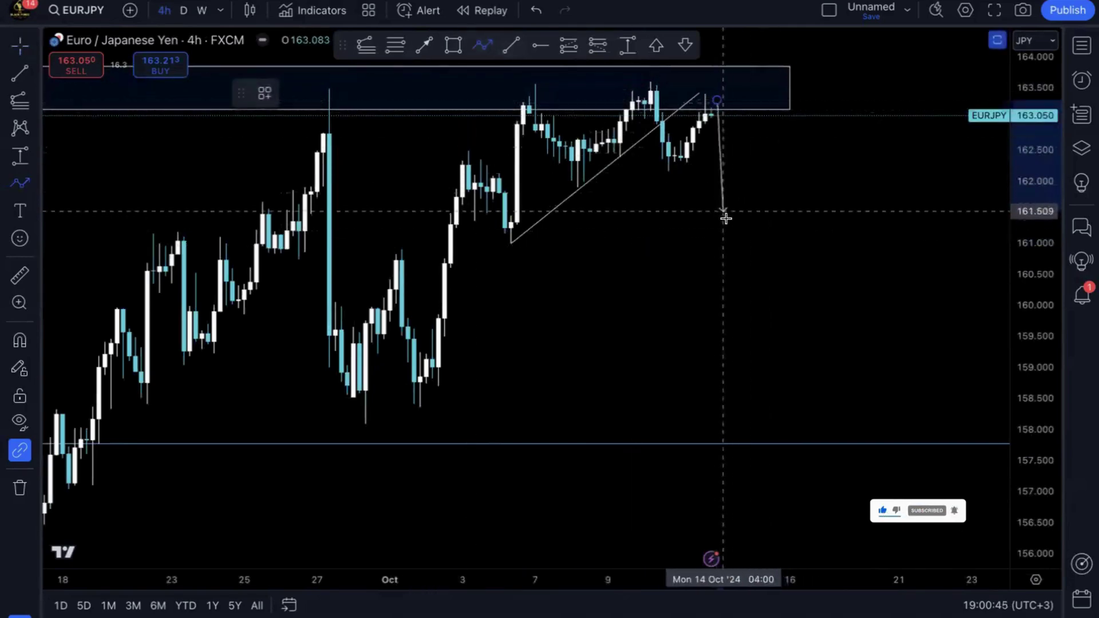
double_click(730, 224)
left_click(795, 182)
Add a horizontal level line at 161.226
left_click(540, 46)
left_click(502, 229)
left_click(658, 284)
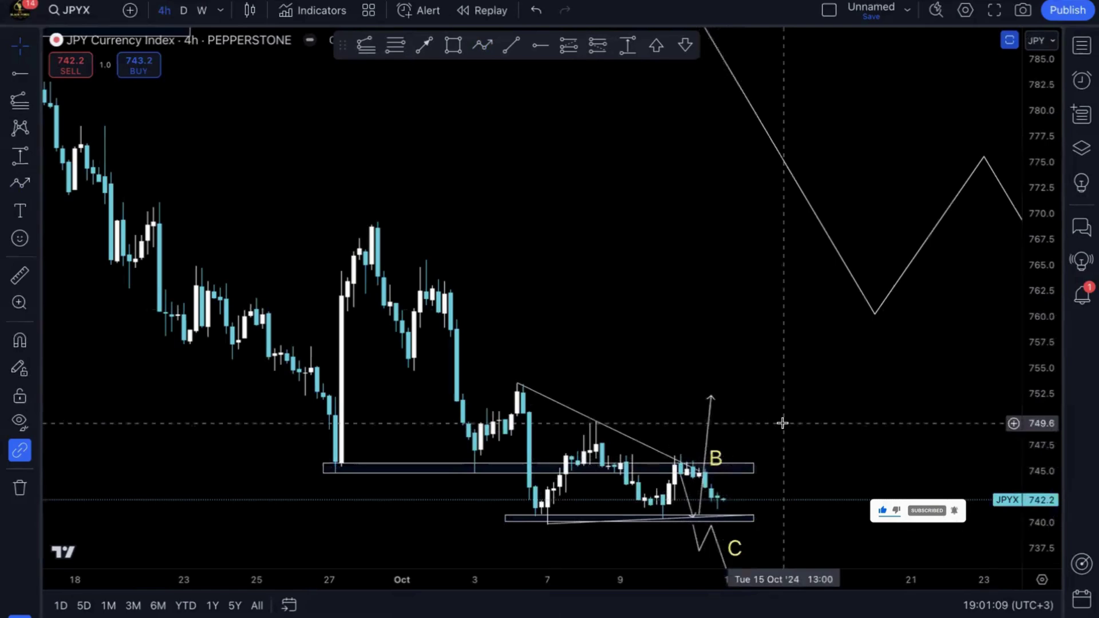
Switch the chart from the JPY Currency Index to DXY
key("space")
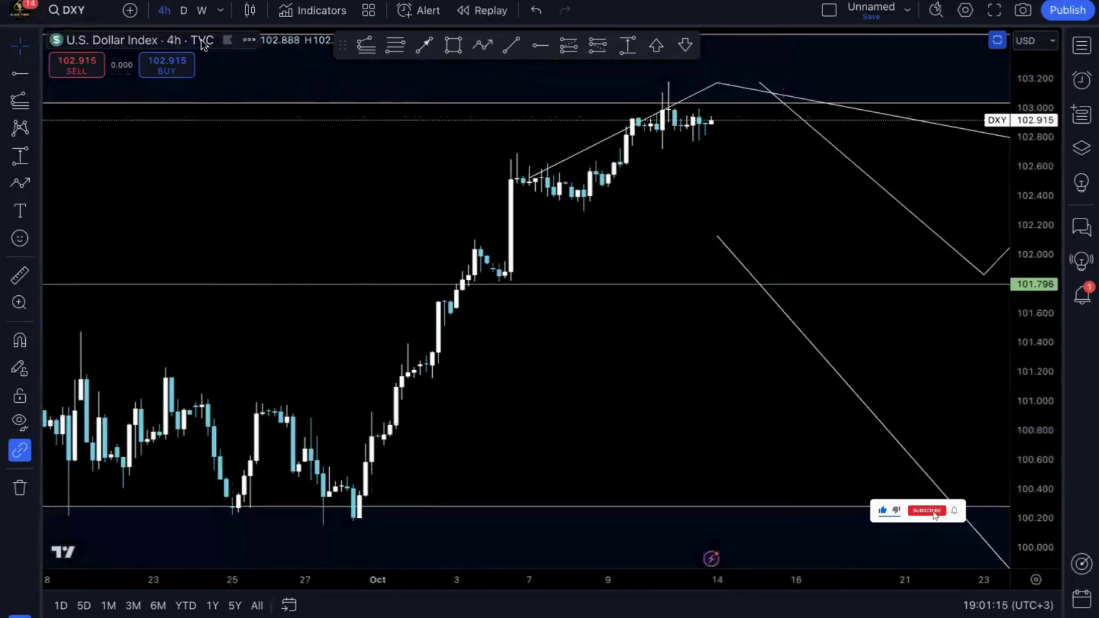
Move DXY from daily to weekly candles and zoom in on the latest bars and drawings
left_click(188, 21)
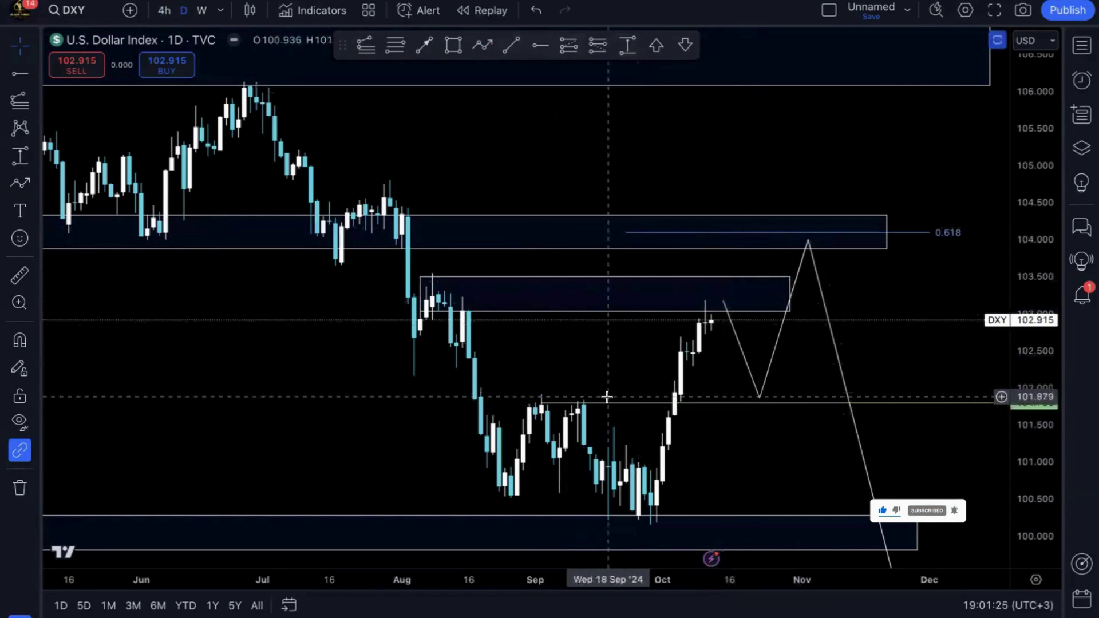
left_click(203, 12)
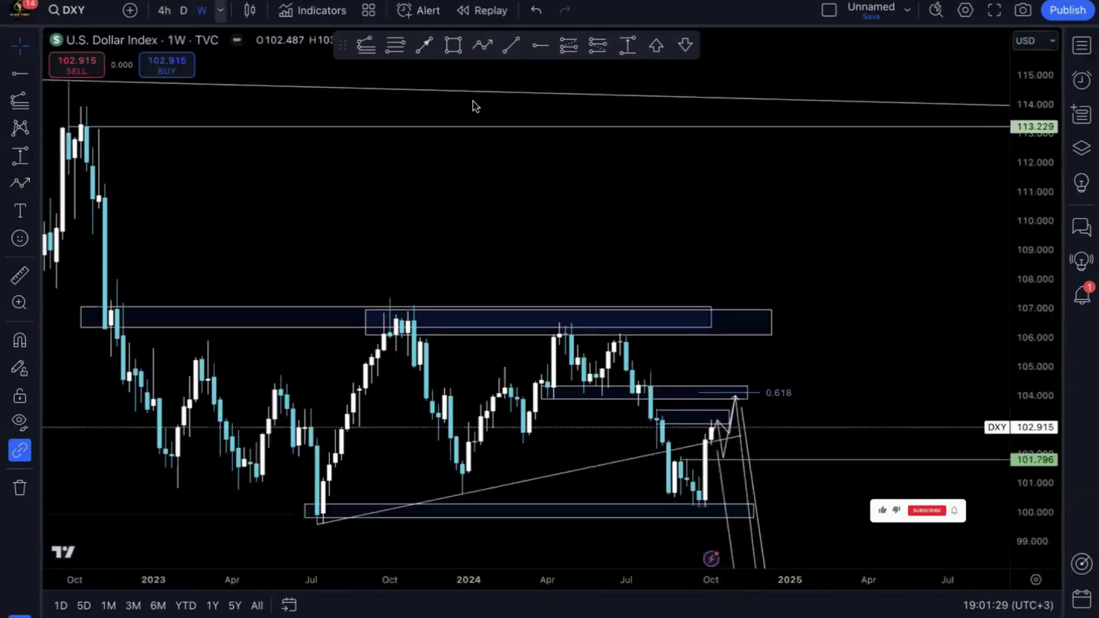
scroll(849, 307, "right", 3)
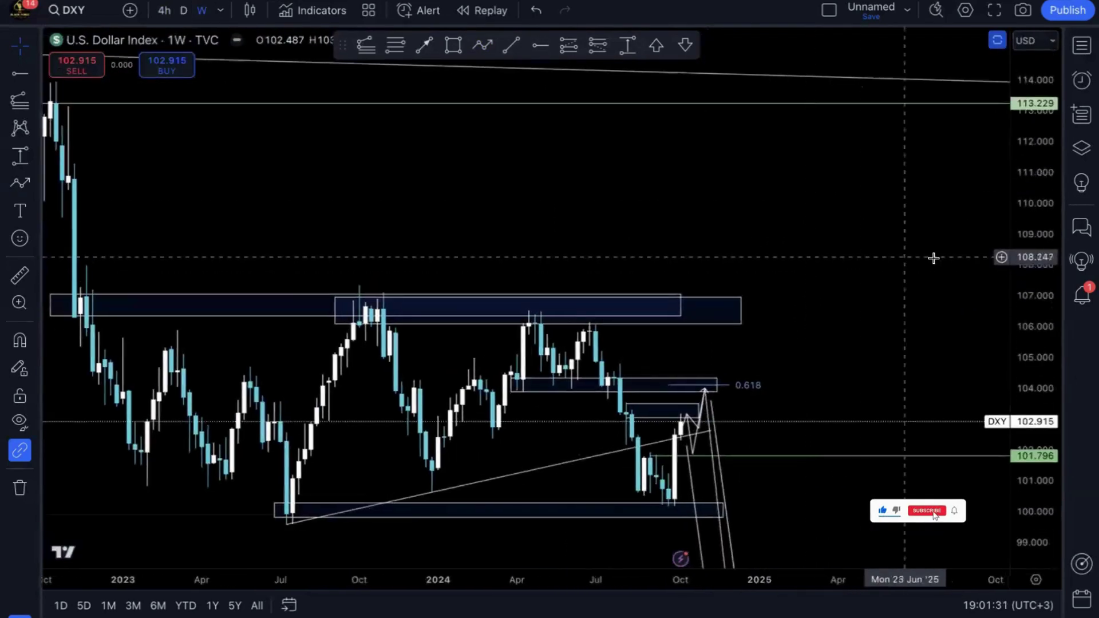
left_click(508, 535)
scroll(680, 324, "right", 5)
scroll(867, 331, "up", 3)
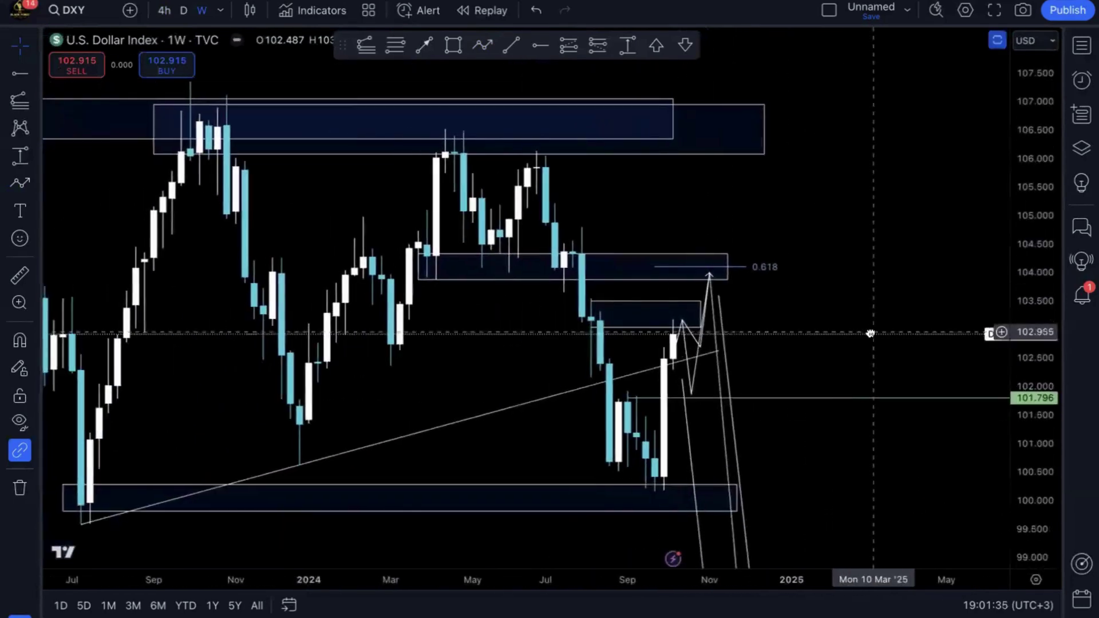
scroll(873, 332, "left", 1)
Uncheck Weeks in the rising DXY trend line's visibility settings so it hides on weekly charts
left_click(533, 409)
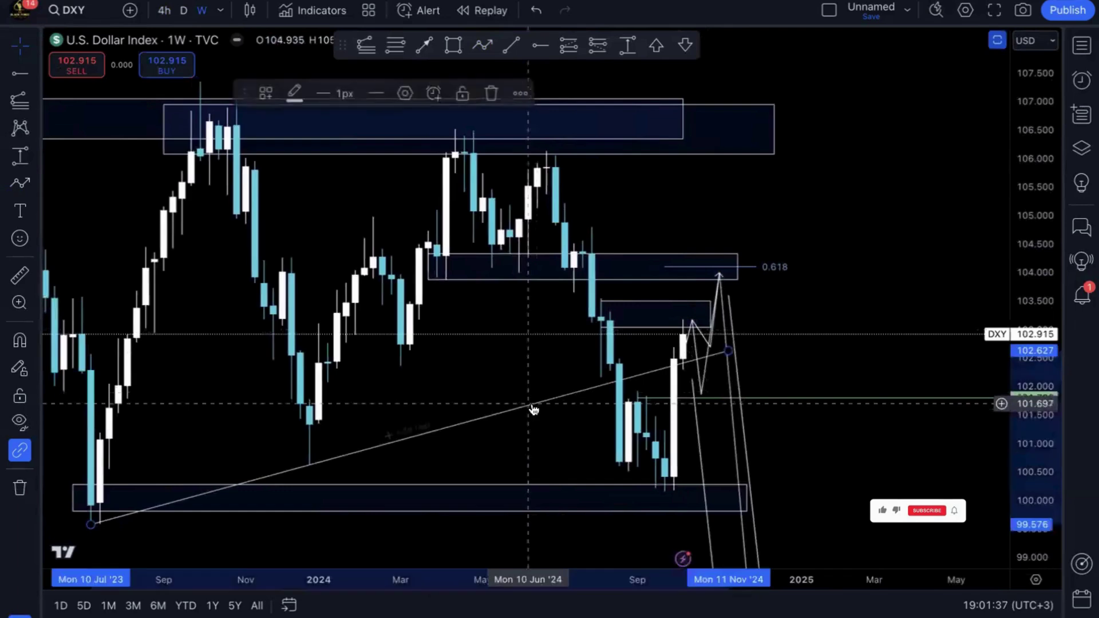
left_click(402, 94)
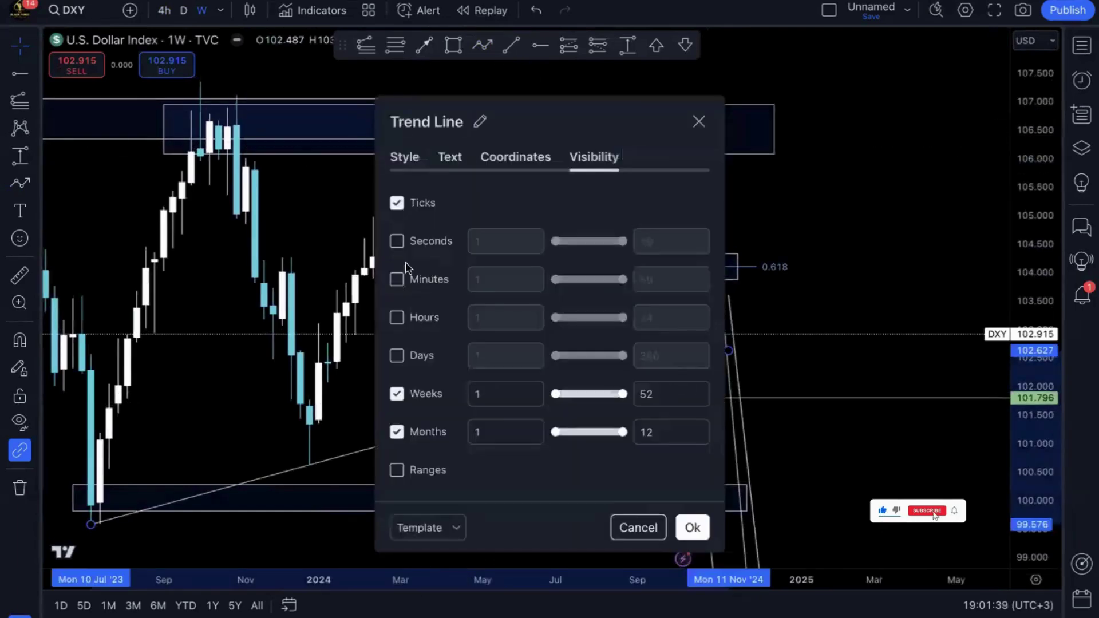
left_click(401, 395)
left_click(363, 388)
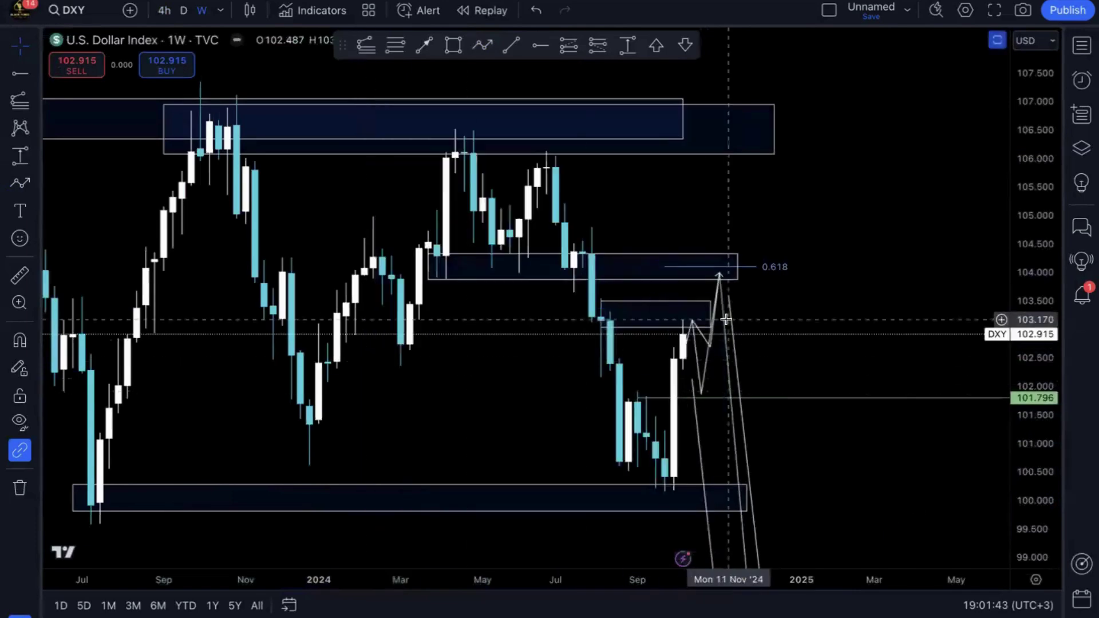
left_click(474, 141)
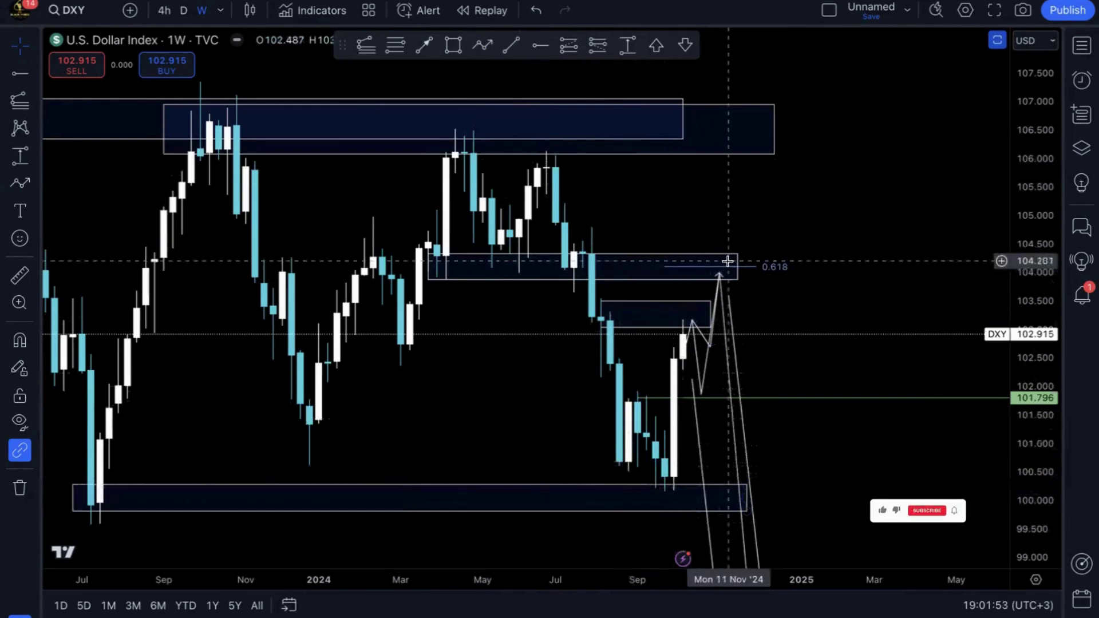
Show DXY on daily candles zoomed out from January, panned to April onward
left_click(184, 12)
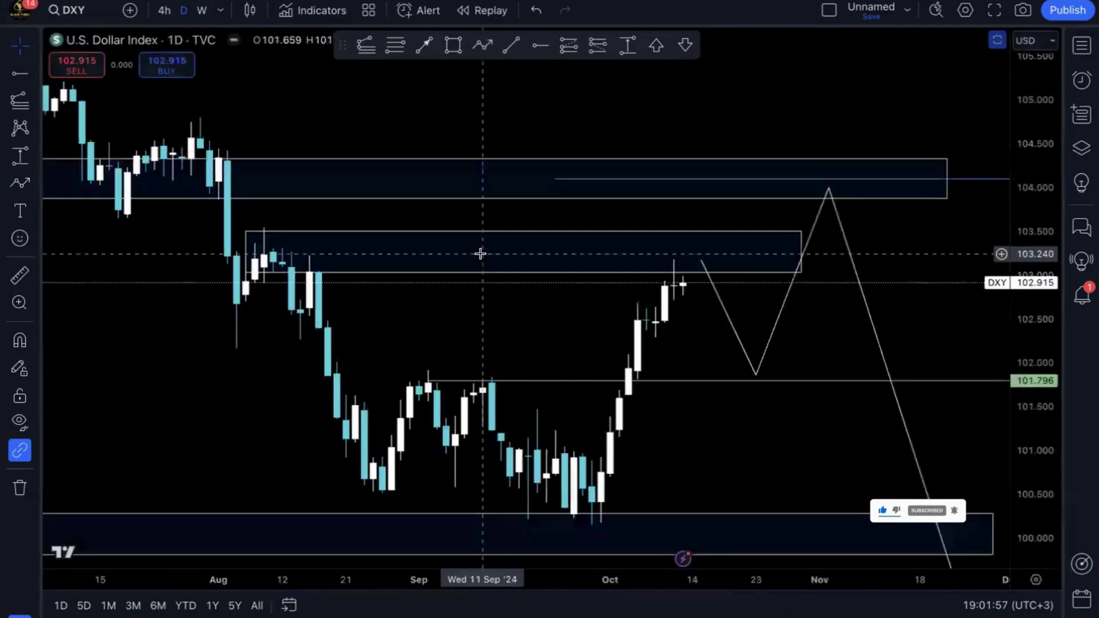
mouse_move(527, 518)
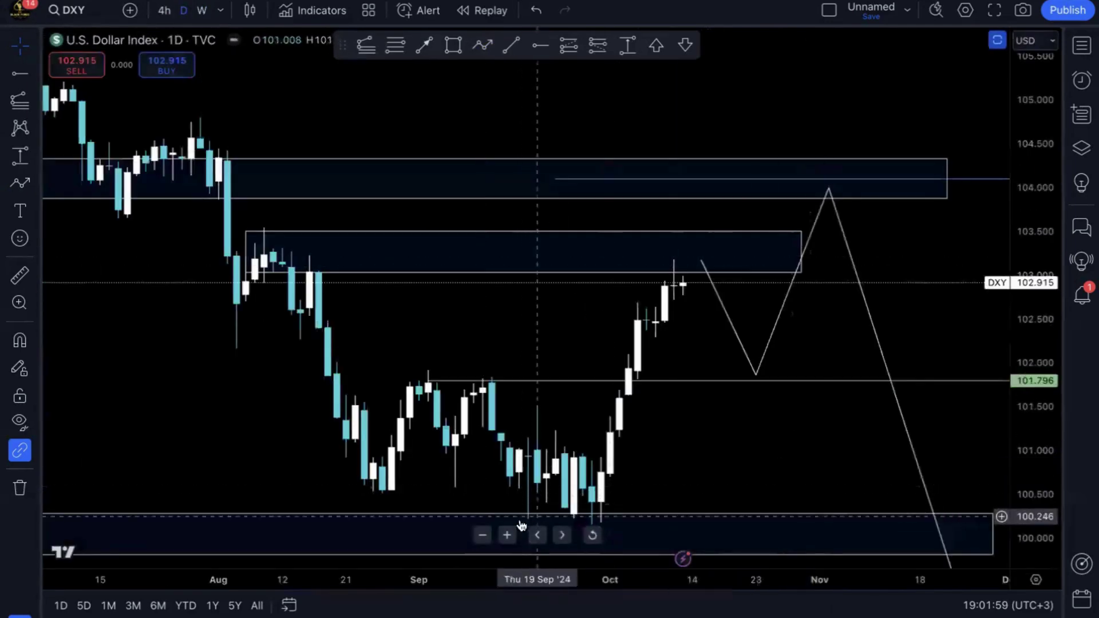
left_click(485, 533)
left_click(484, 534)
left_click(483, 534)
left_click(482, 535)
left_click(482, 535)
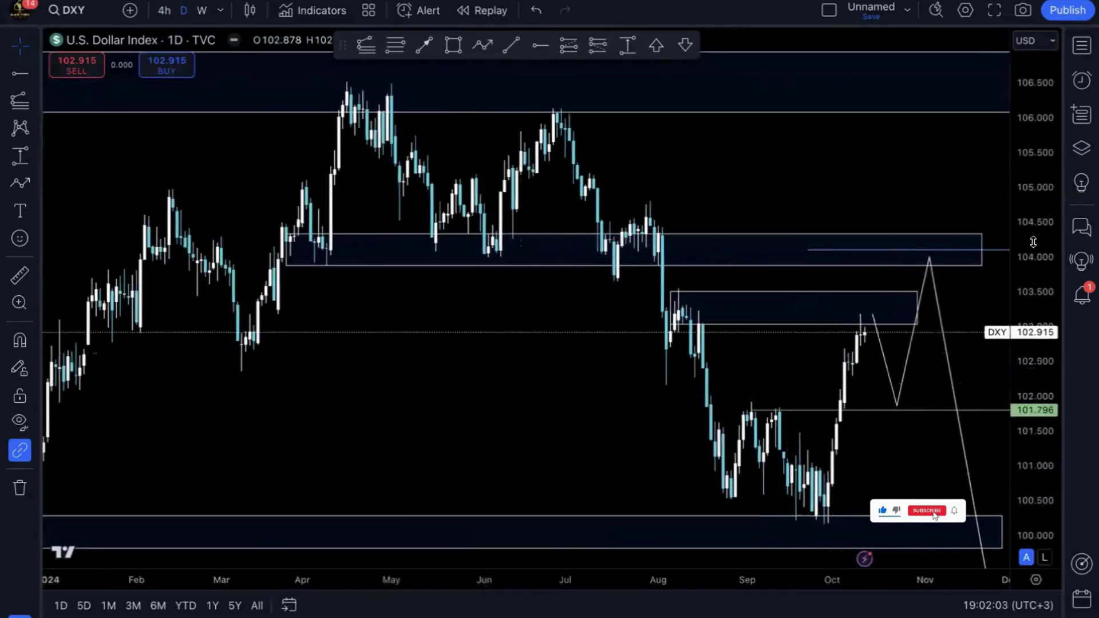
left_click_drag(857, 179, 609, 177)
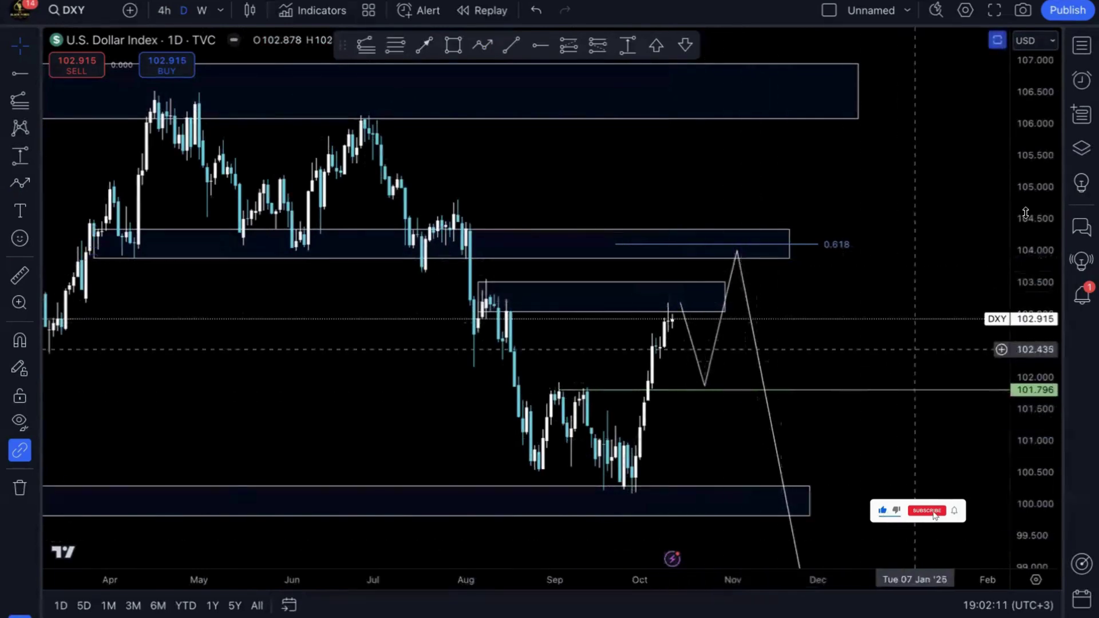
Compress the price scale, zoom out to late 2023, and return to weekly candles
left_click_drag(1035, 199, 1031, 213)
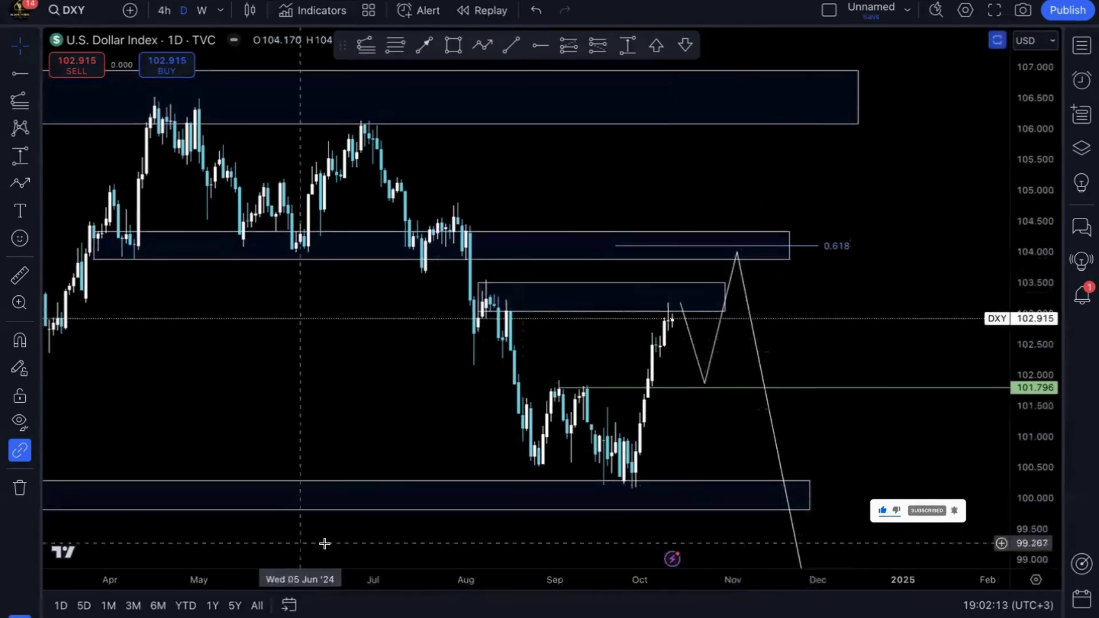
left_click(482, 535)
left_click(482, 536)
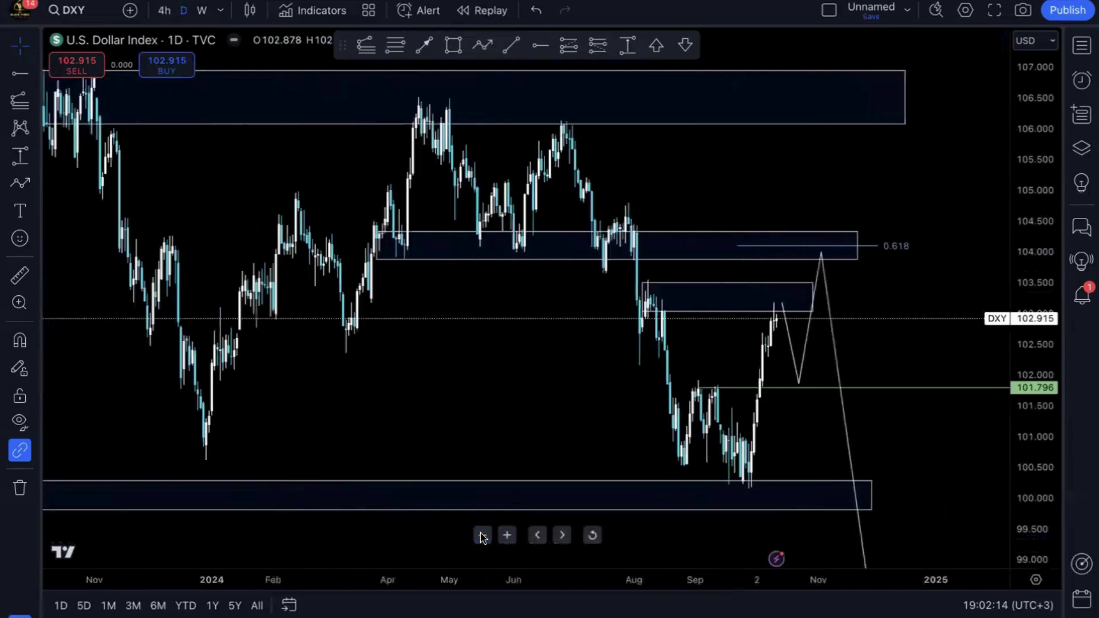
left_click(204, 13)
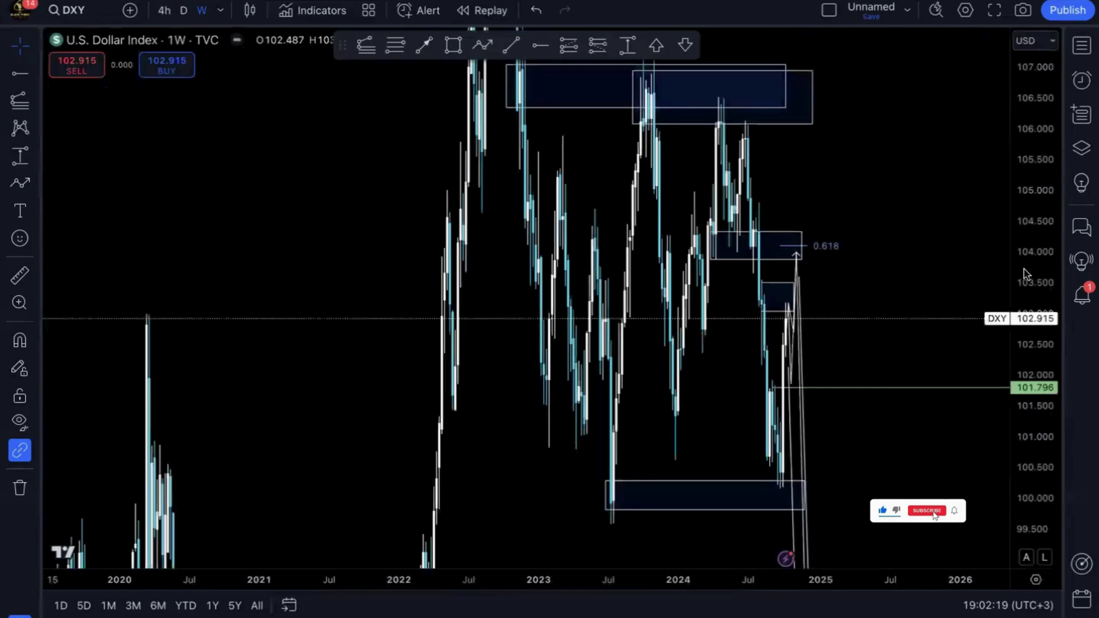
Delete the extra weekly DXY downward arrow, keeping the one projected near 97
left_click(795, 369)
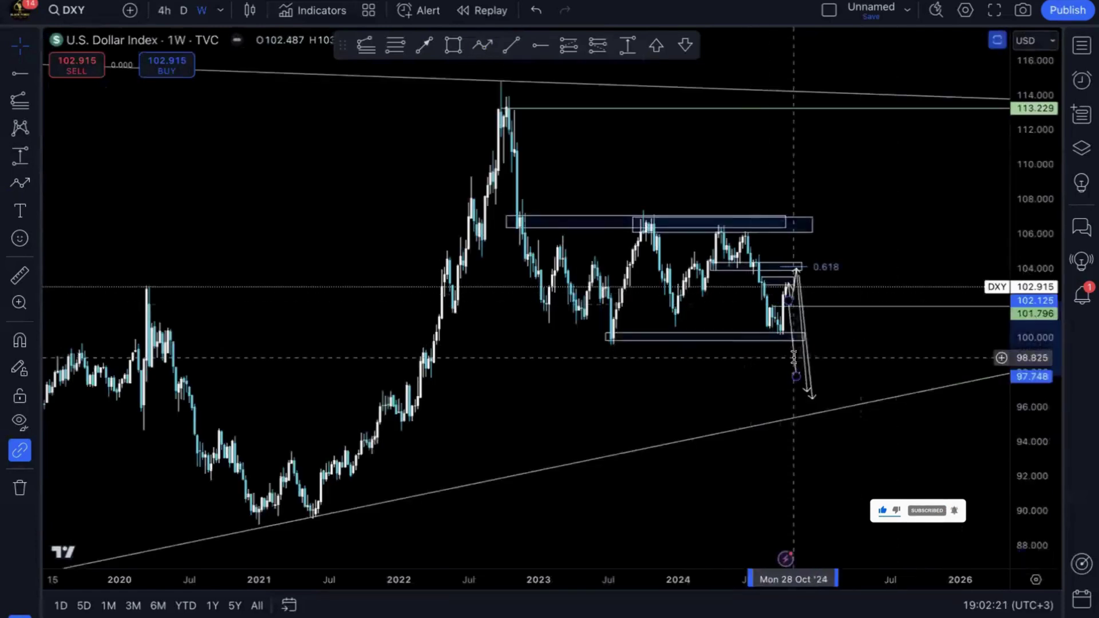
left_click(494, 94)
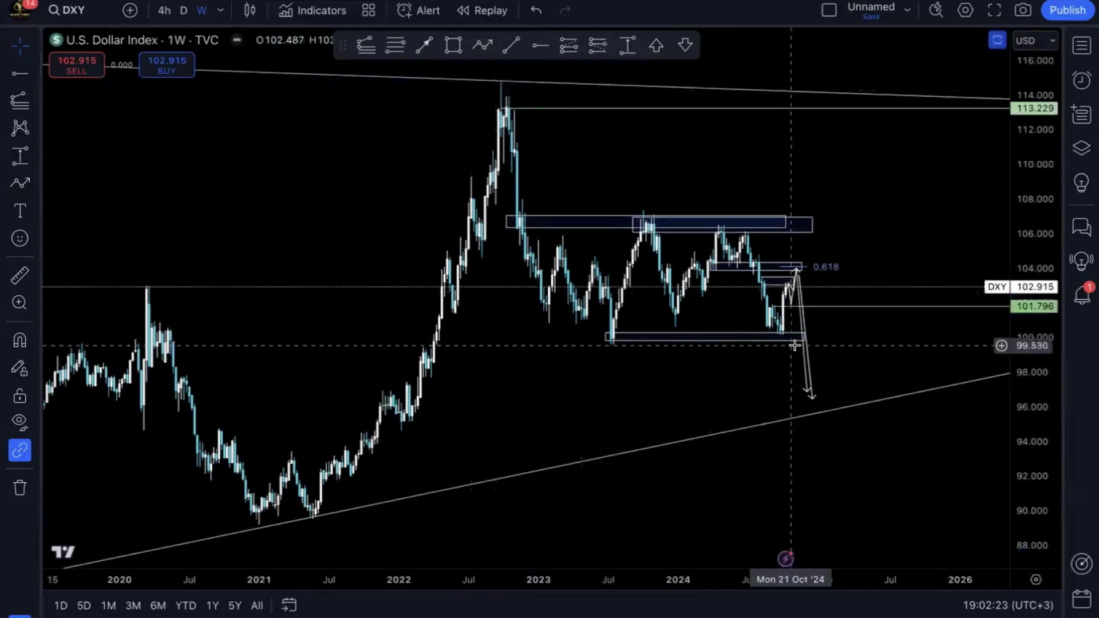
left_click(806, 364)
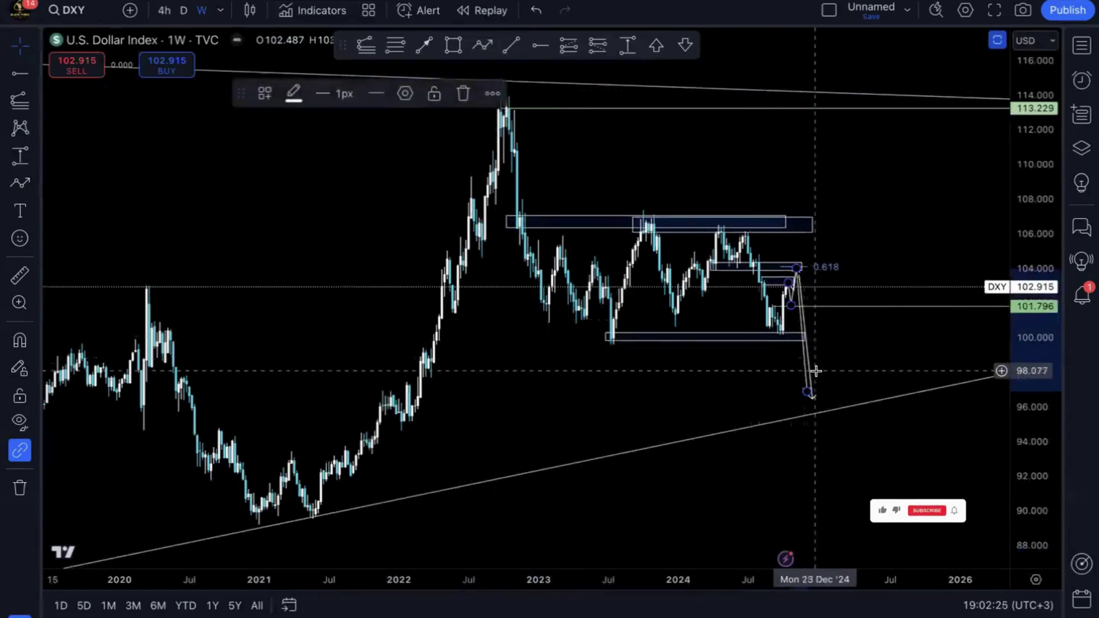
left_click(813, 370)
left_click(811, 377)
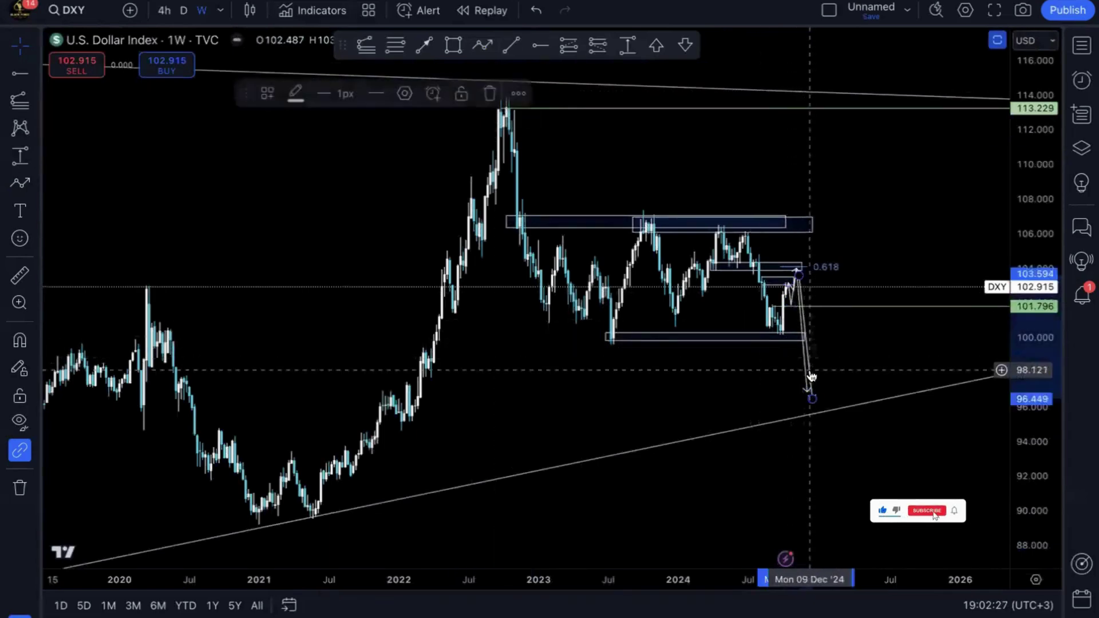
left_click(596, 295)
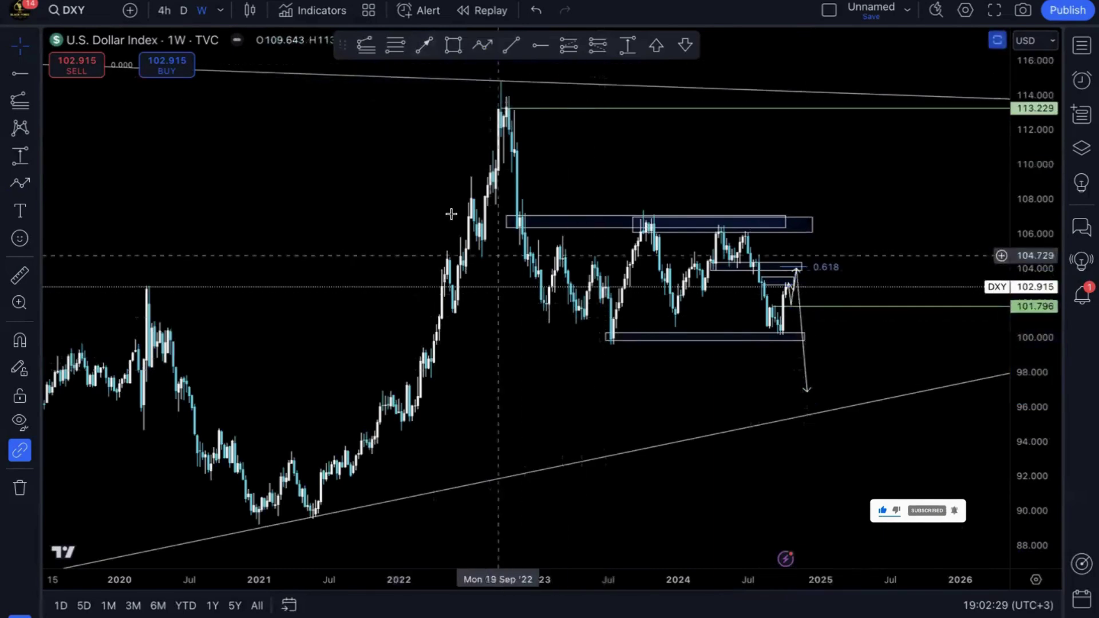
left_click(219, 11)
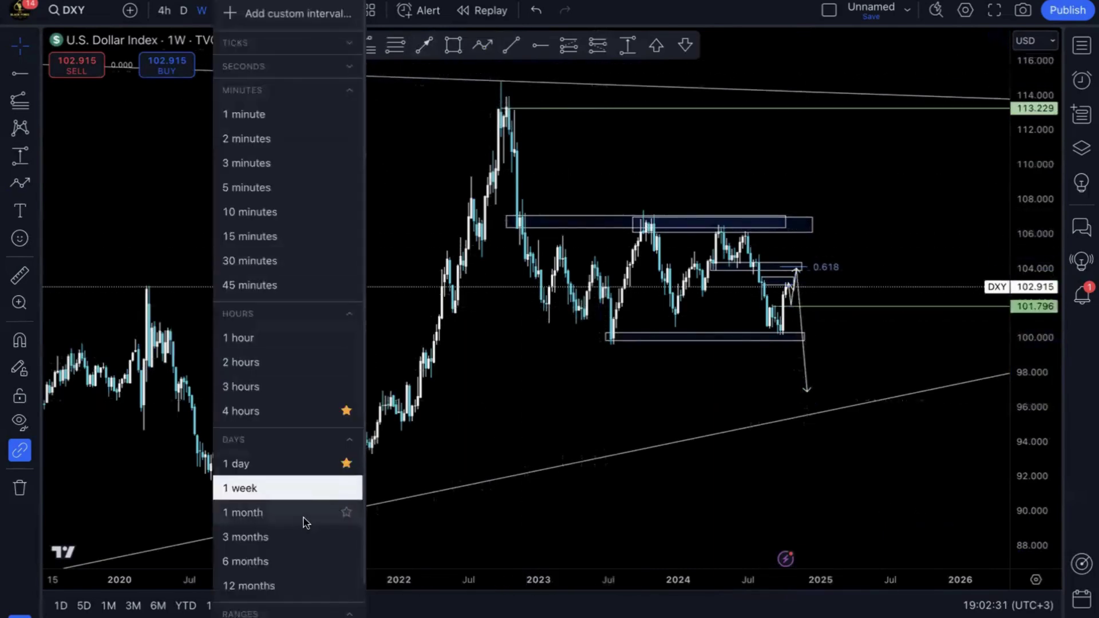
View DXY on monthly candles from 2016 onward, then switch back to daily
left_click(246, 512)
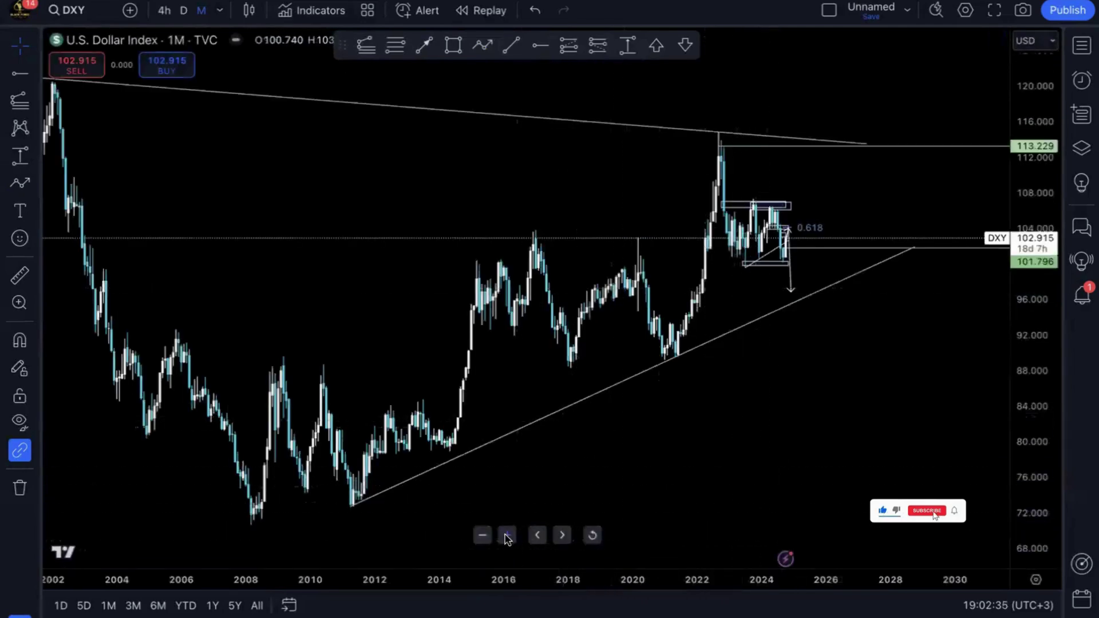
left_click(506, 535)
left_click(507, 536)
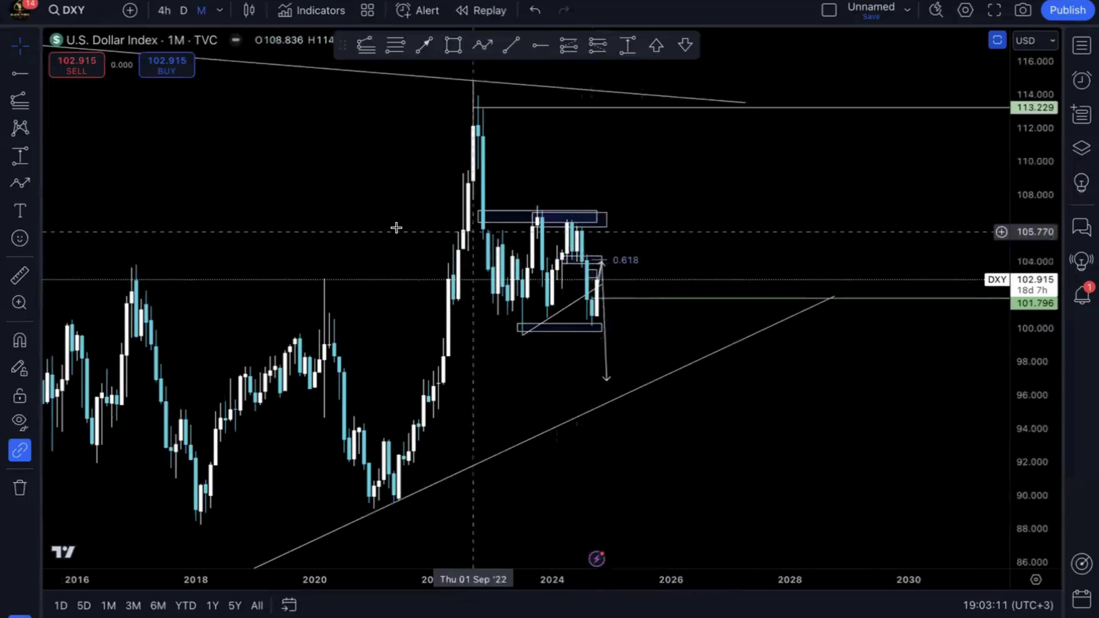
left_click(183, 10)
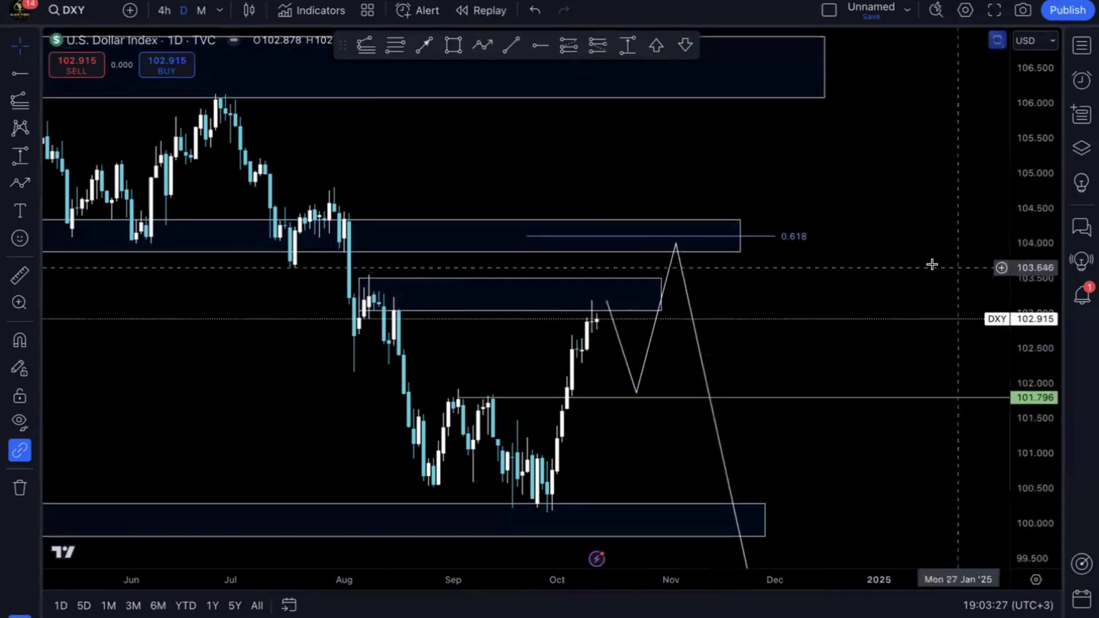
Switch to the GBPUSD daily chart and lower the zone's top to about 1.308
type("JPYX")
key("Return")
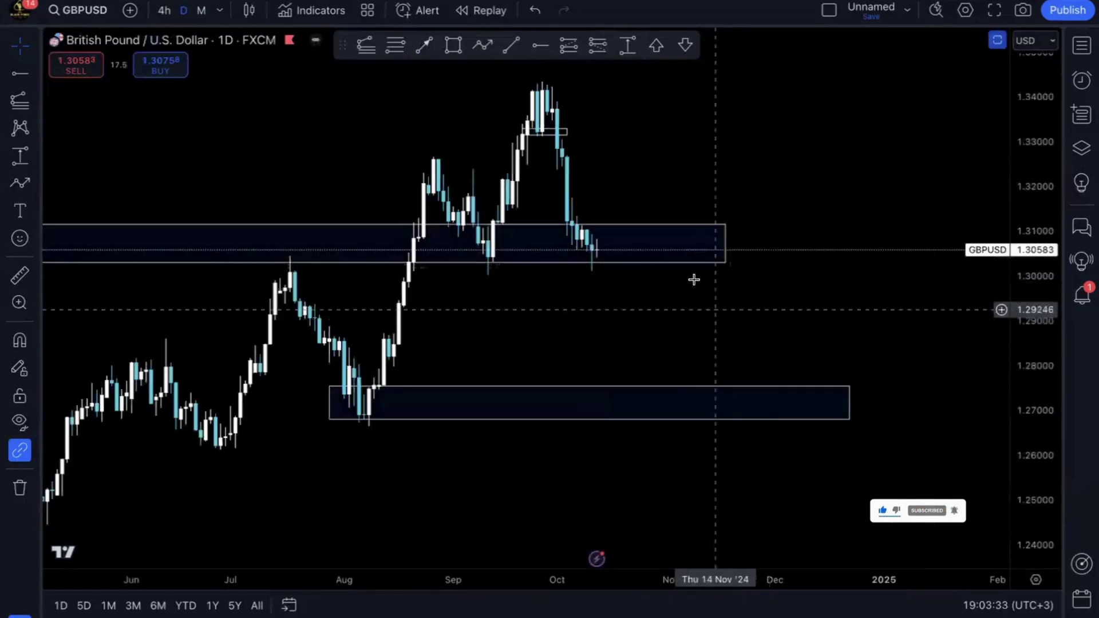
left_click_drag(726, 222, 704, 241)
left_click(698, 208)
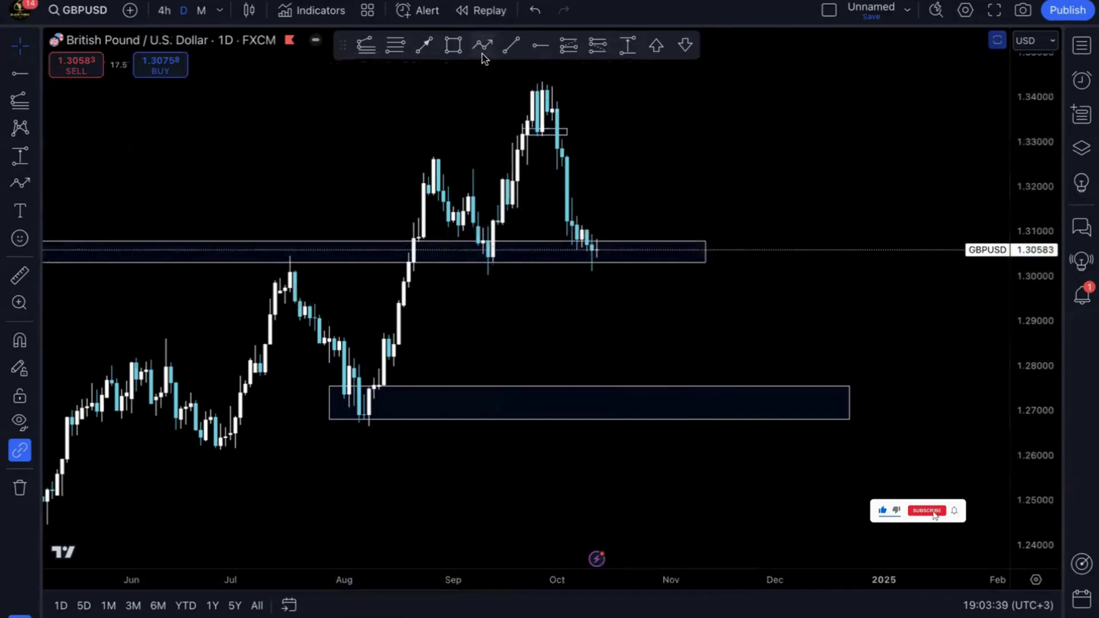
Draw a projected path from the latest candle ending with an arrow near 1.278
left_click(601, 234)
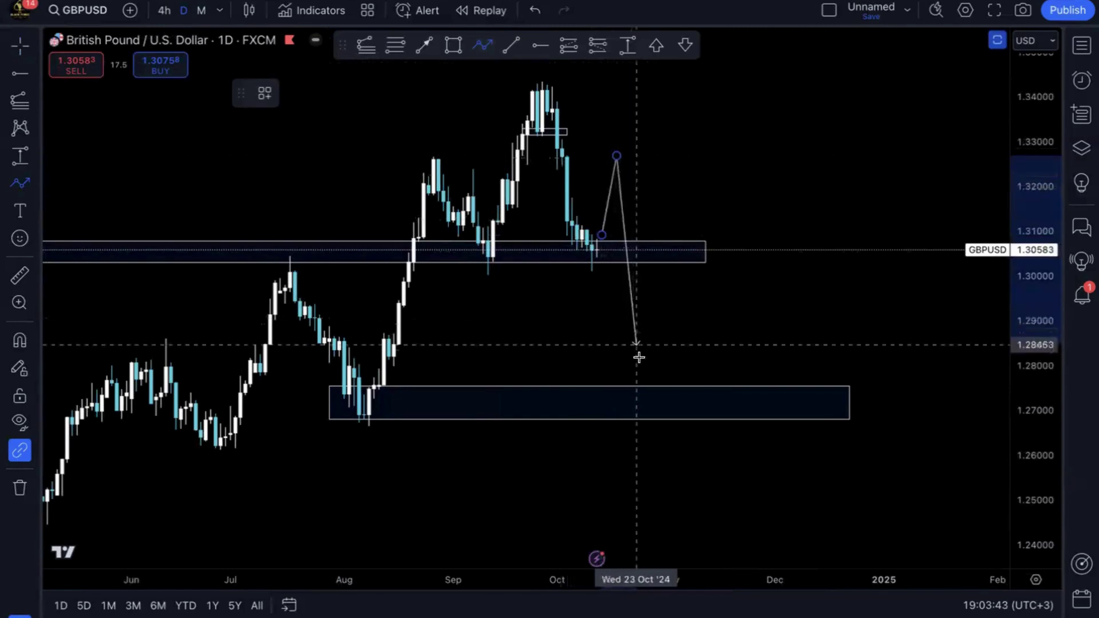
double_click(654, 376)
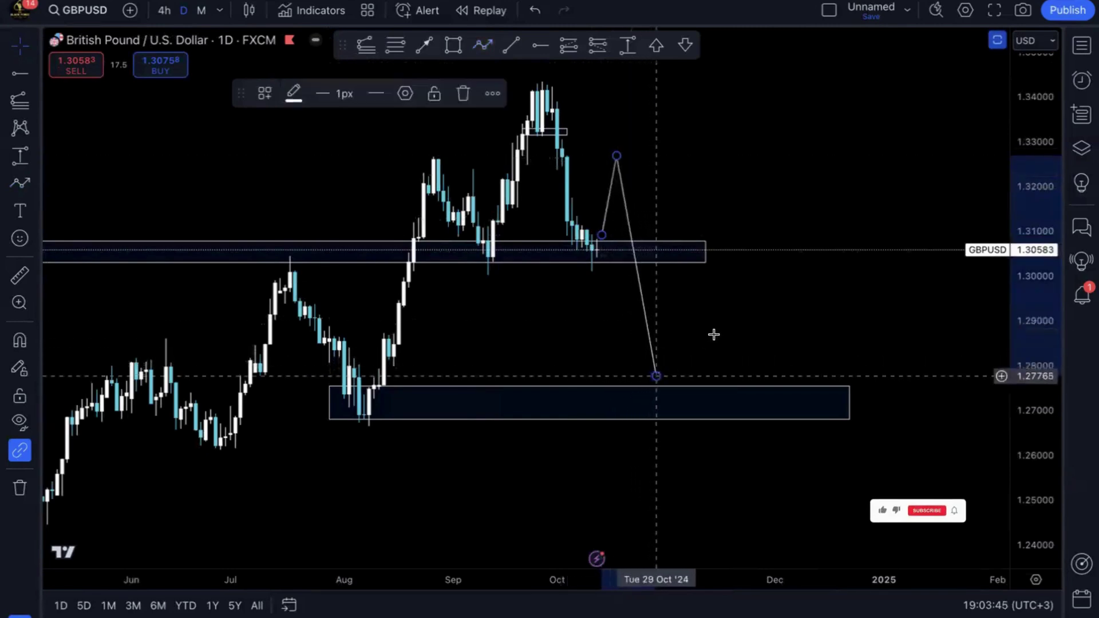
left_click(692, 290)
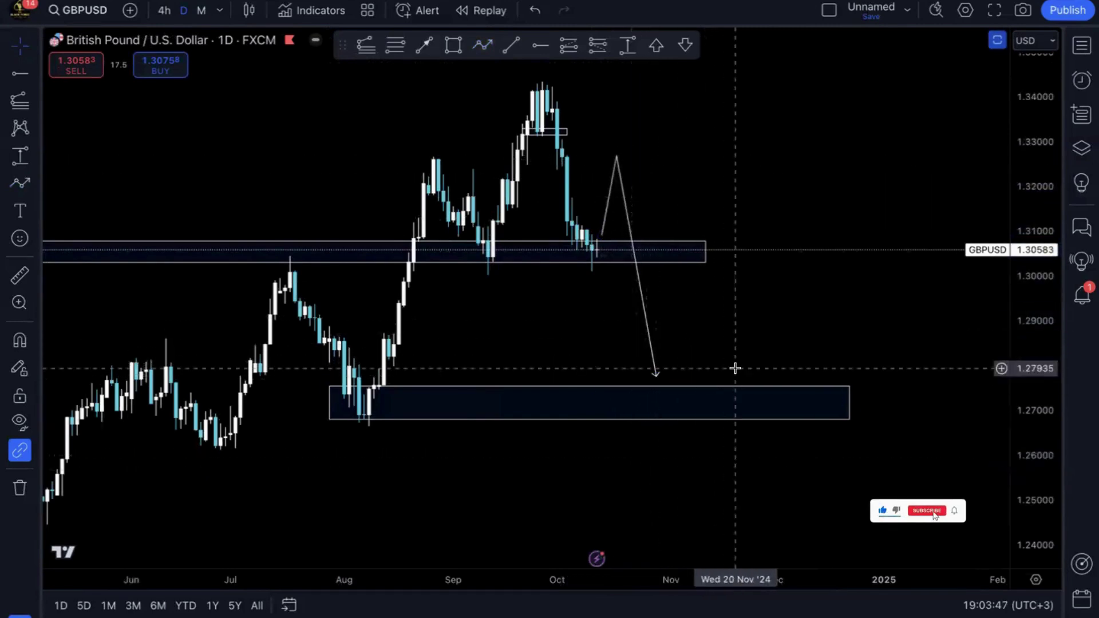
Stretch the September-highs rectangle to span late August through early November
left_click(541, 135)
left_click_drag(522, 135, 424, 160)
left_click_drag(567, 135, 691, 153)
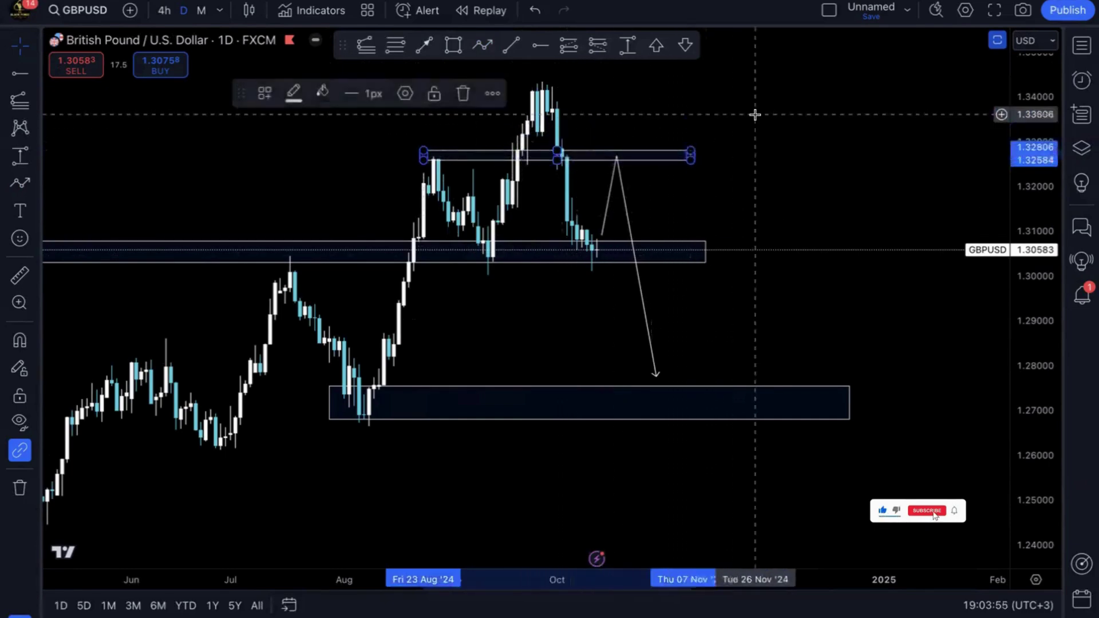
left_click(687, 196)
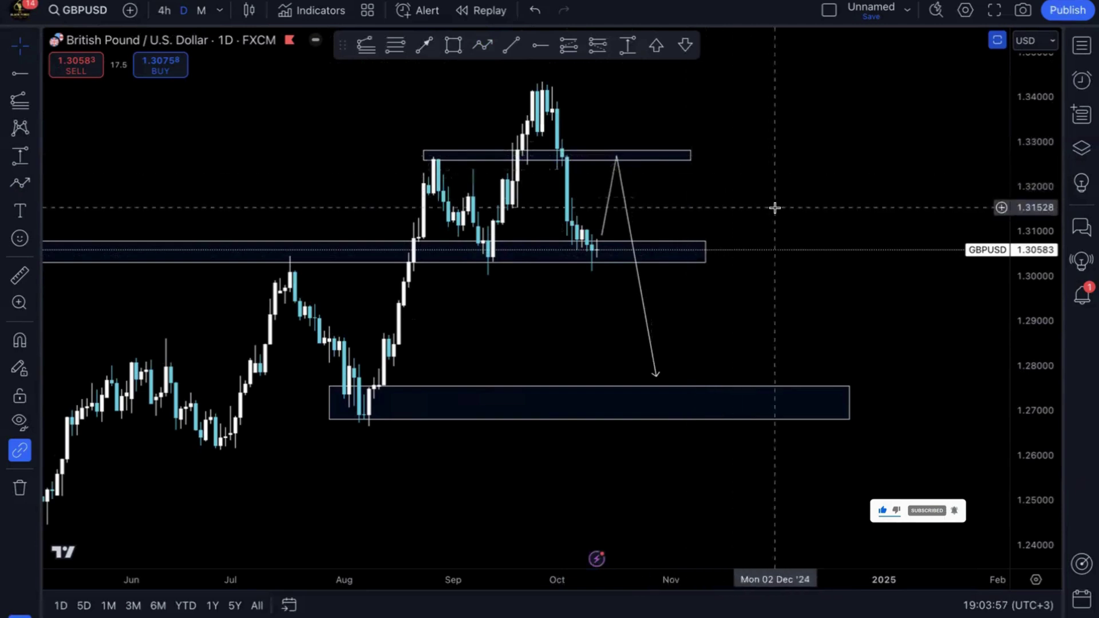
Change the symbol, delete the horizontal line near 1.1017 and shrink the middle zone to 1.094–1.090
type("XAUUSD")
key("Return")
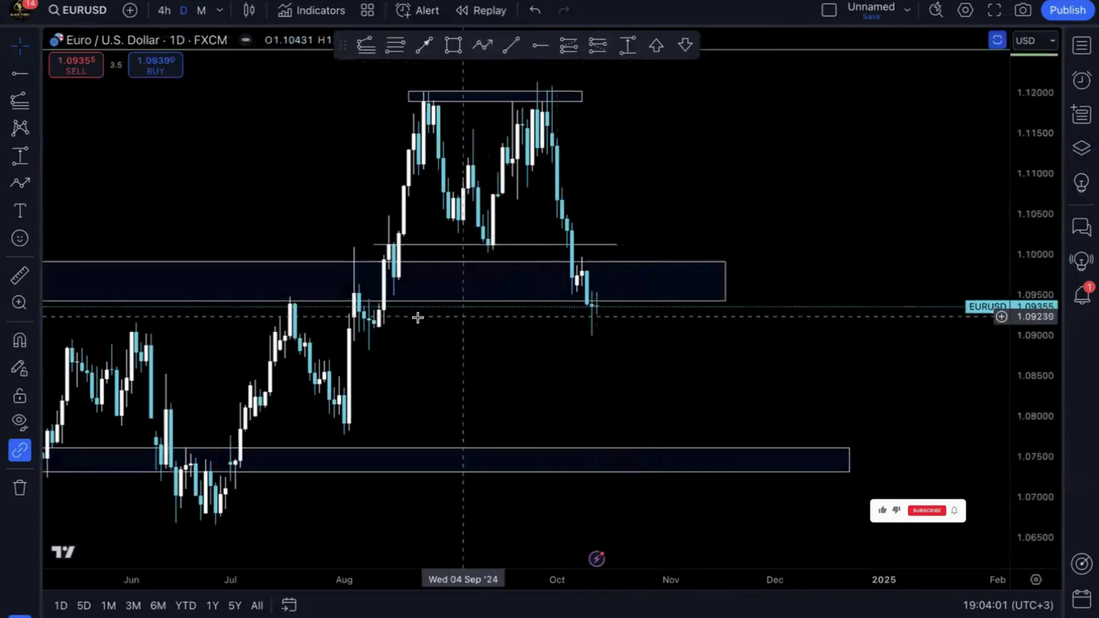
left_click(550, 245)
key("Delete")
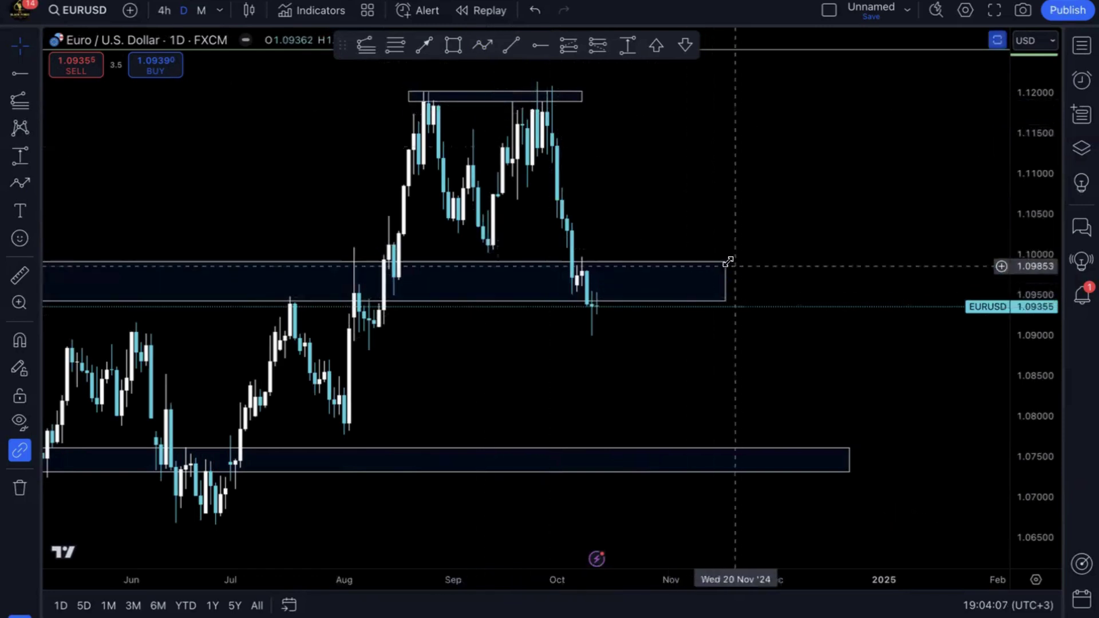
left_click_drag(725, 261, 702, 328)
left_click(724, 291)
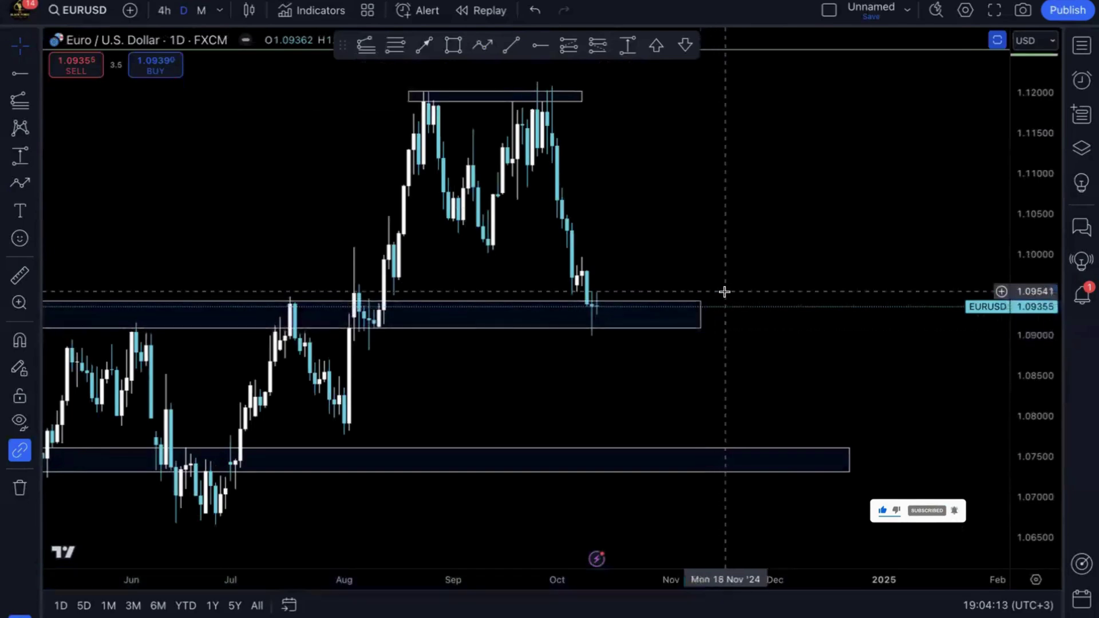
Draw a price path from the zone top up to a 1.102 peak and back left
left_click(482, 45)
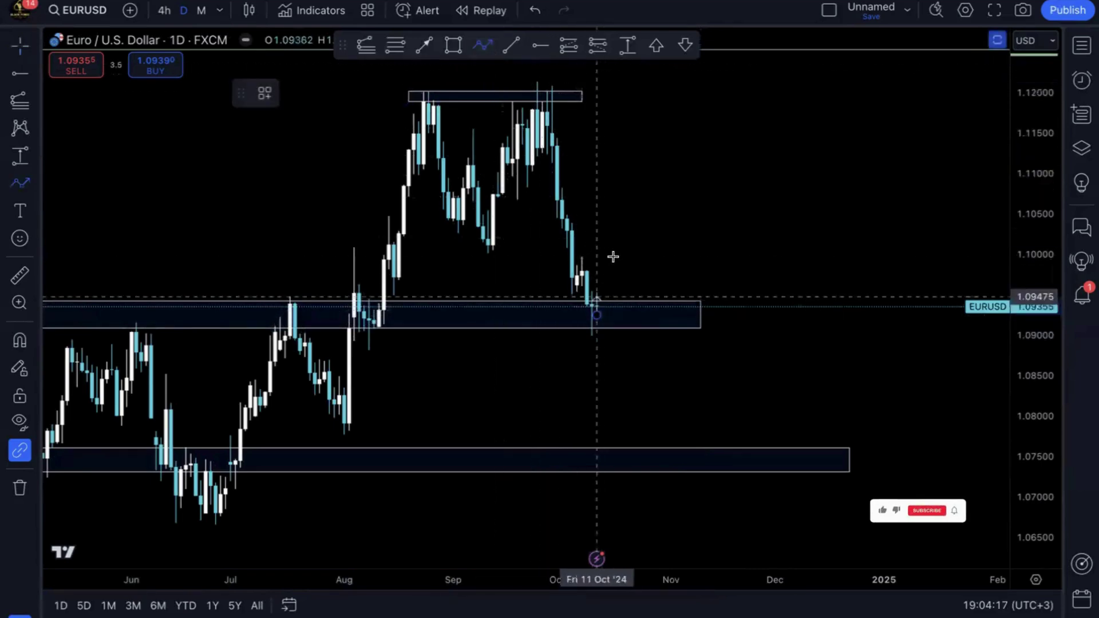
left_click(597, 315)
left_click(620, 238)
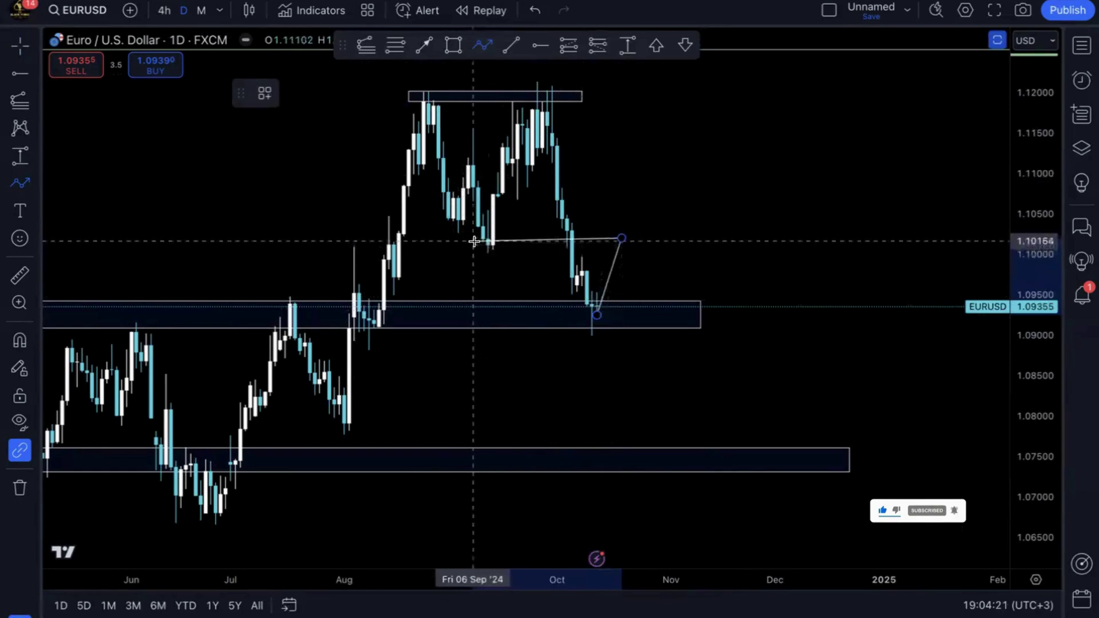
left_click(379, 236)
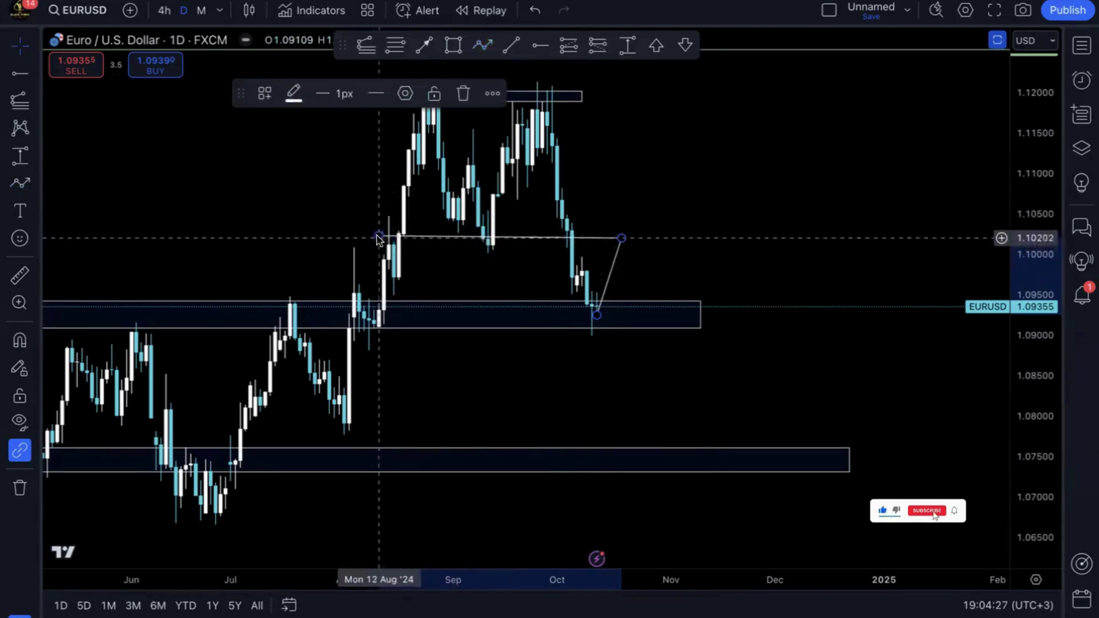
left_click_drag(376, 233, 374, 240)
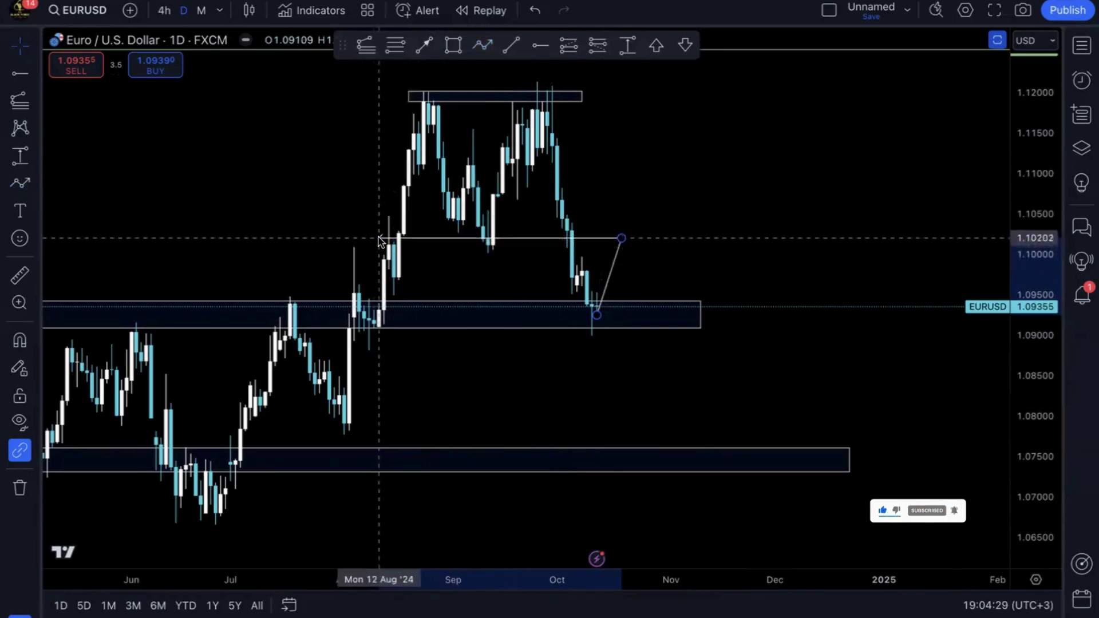
left_click(449, 138)
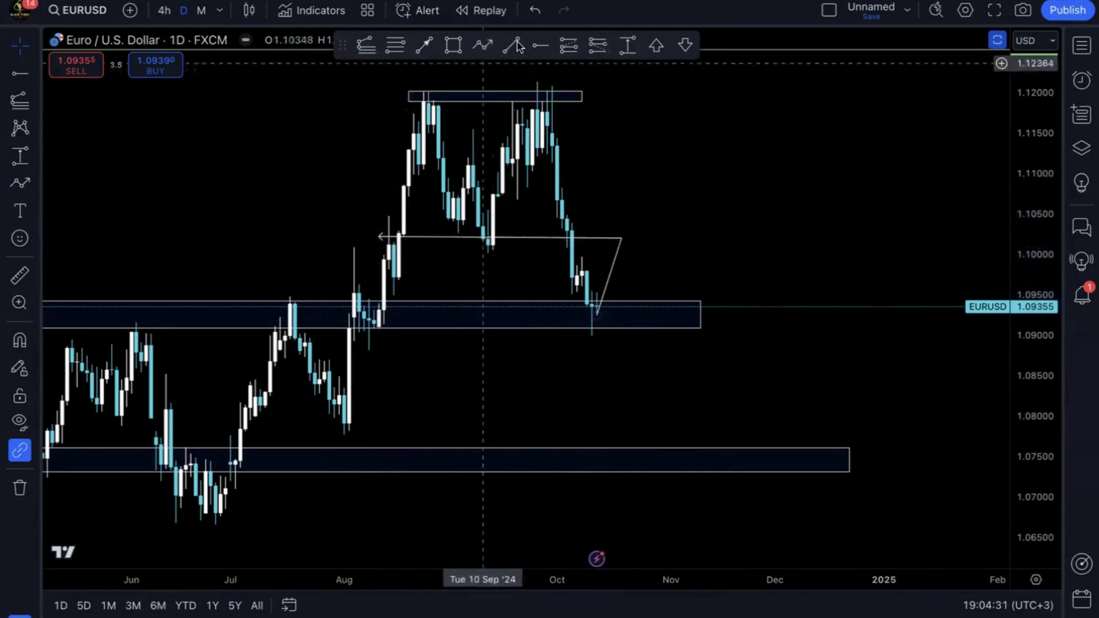
Add an arrow from the projected peak down to just above the lower zone
left_click(427, 47)
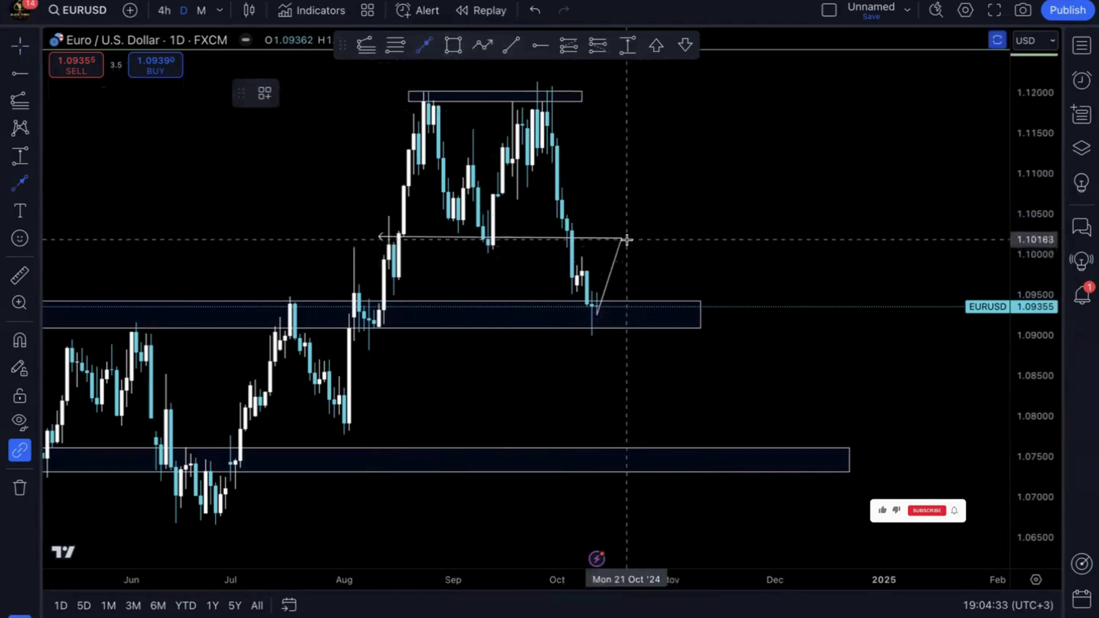
left_click(649, 427)
double_click(645, 395)
left_click(829, 172)
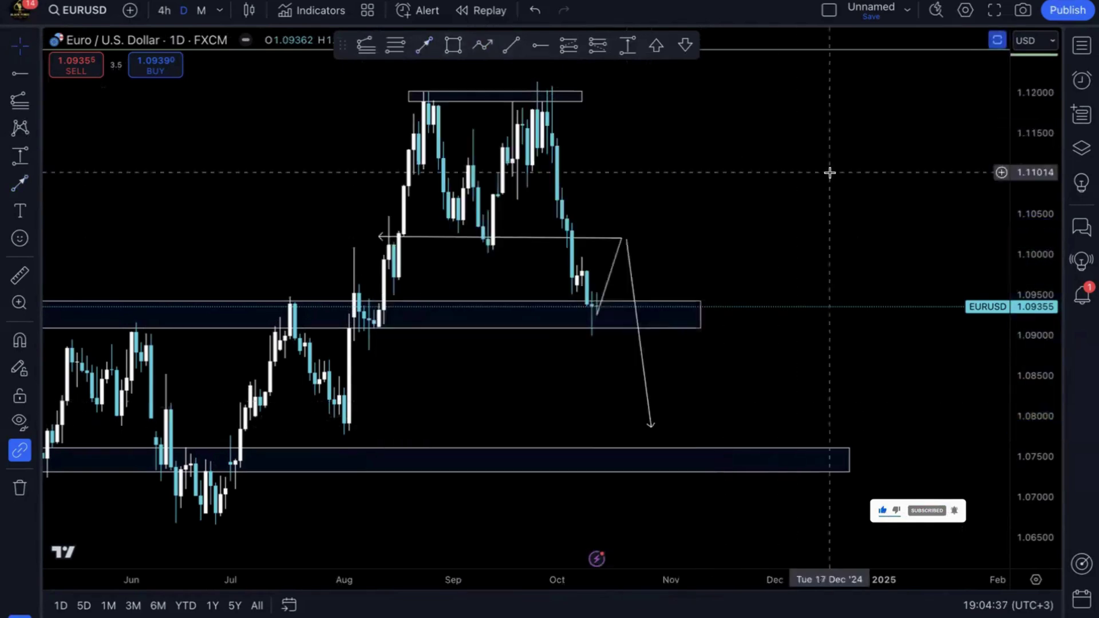
Mark the 1.0788 target with a horizontal ray
left_click(538, 45)
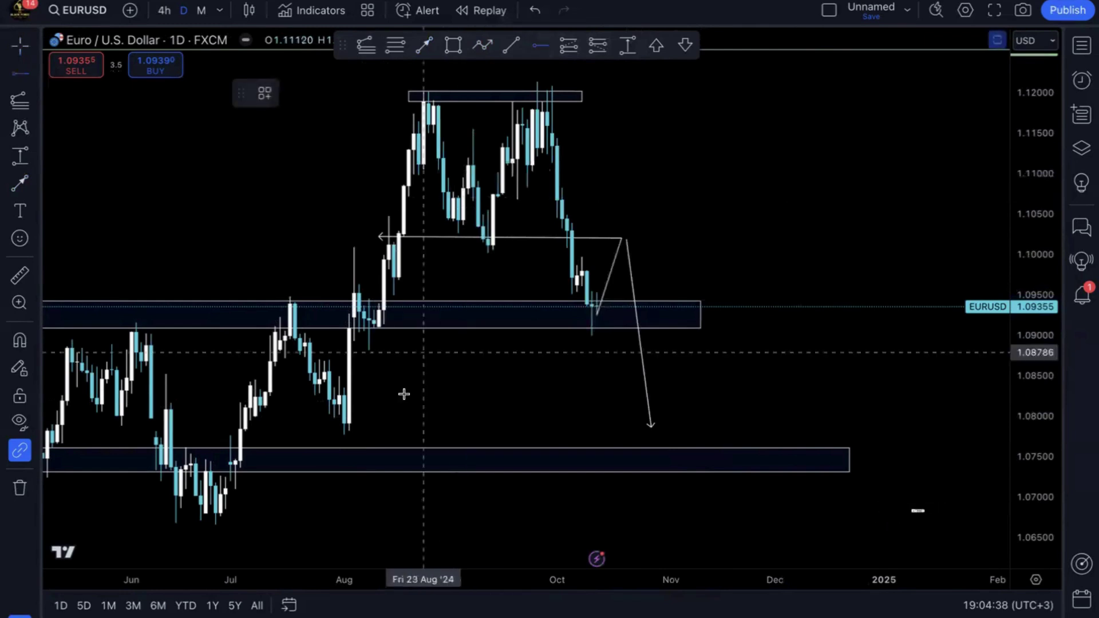
left_click(342, 426)
left_click(467, 383)
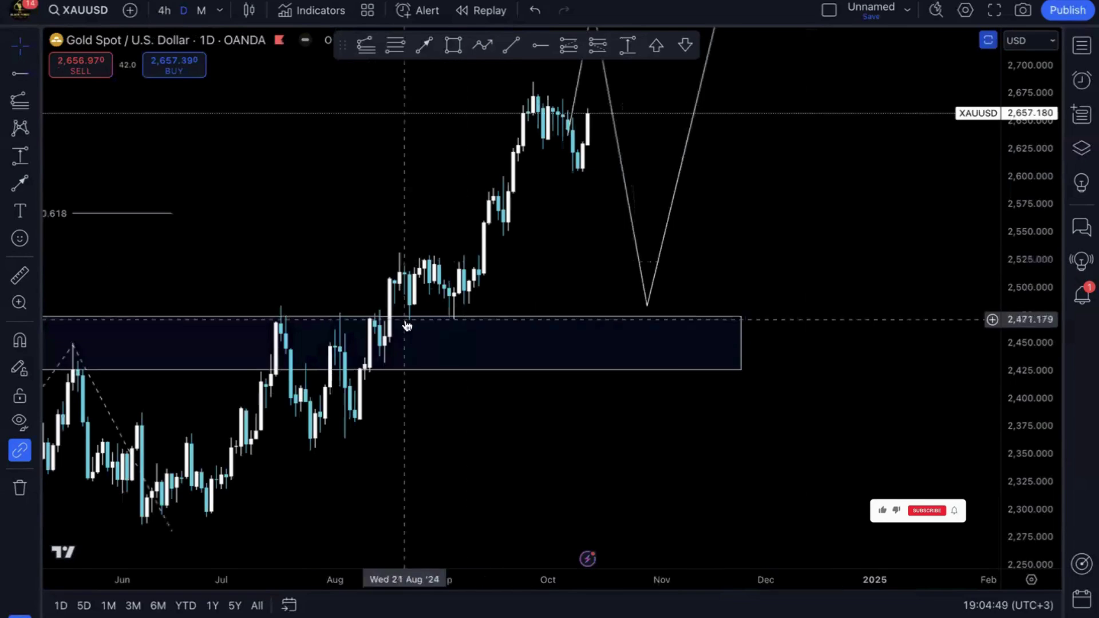
Delete the gold Fibonacci retracement, check the 1-week view, then return to daily
left_click(106, 219)
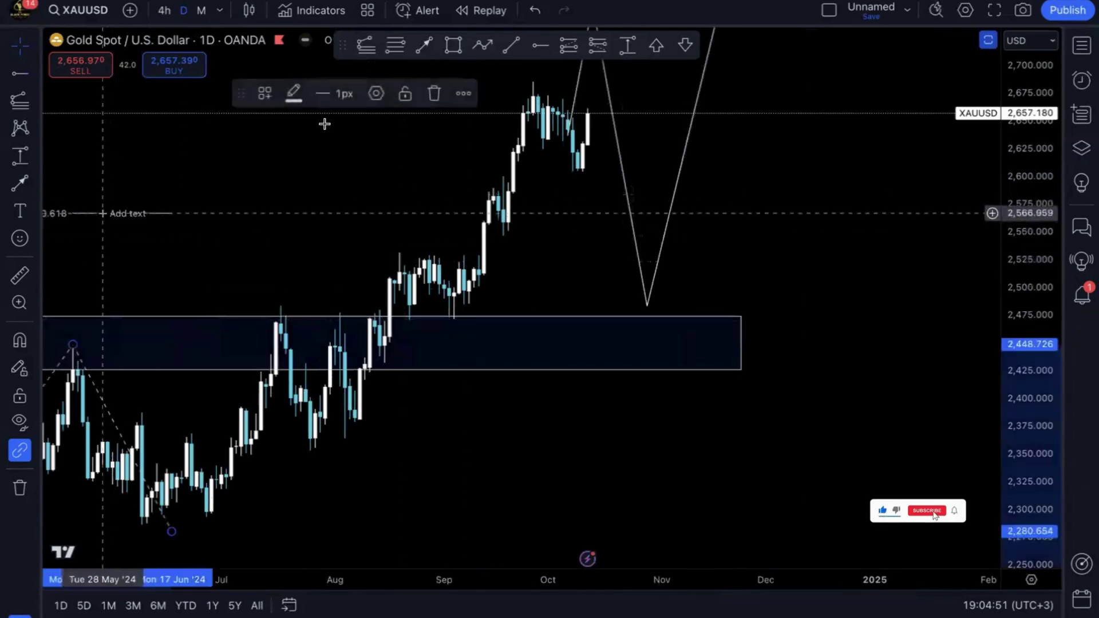
left_click(436, 97)
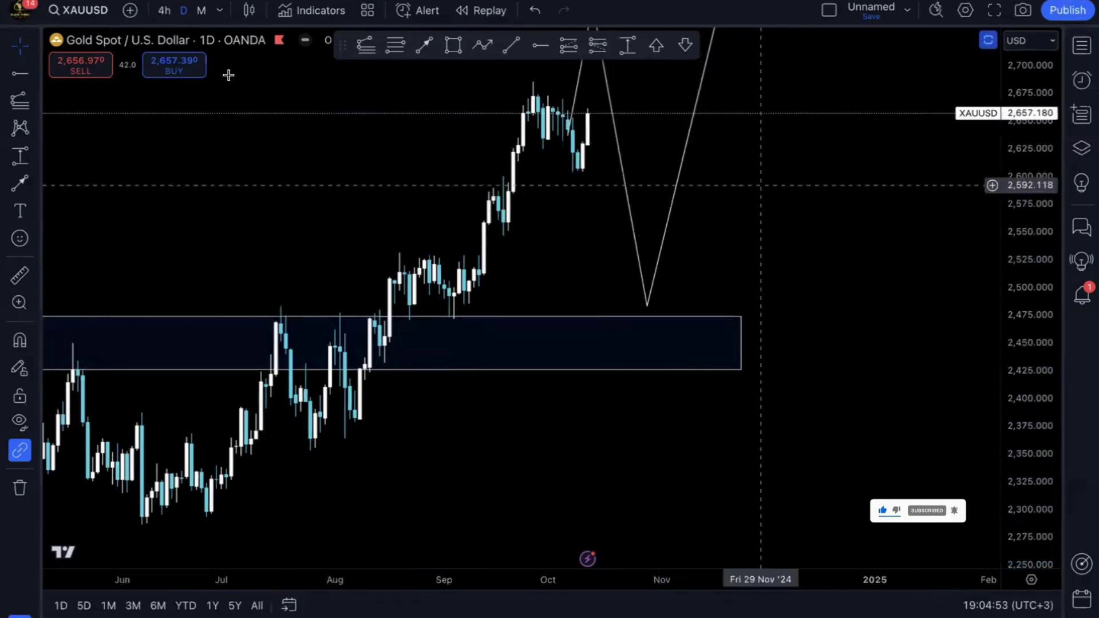
left_click(220, 10)
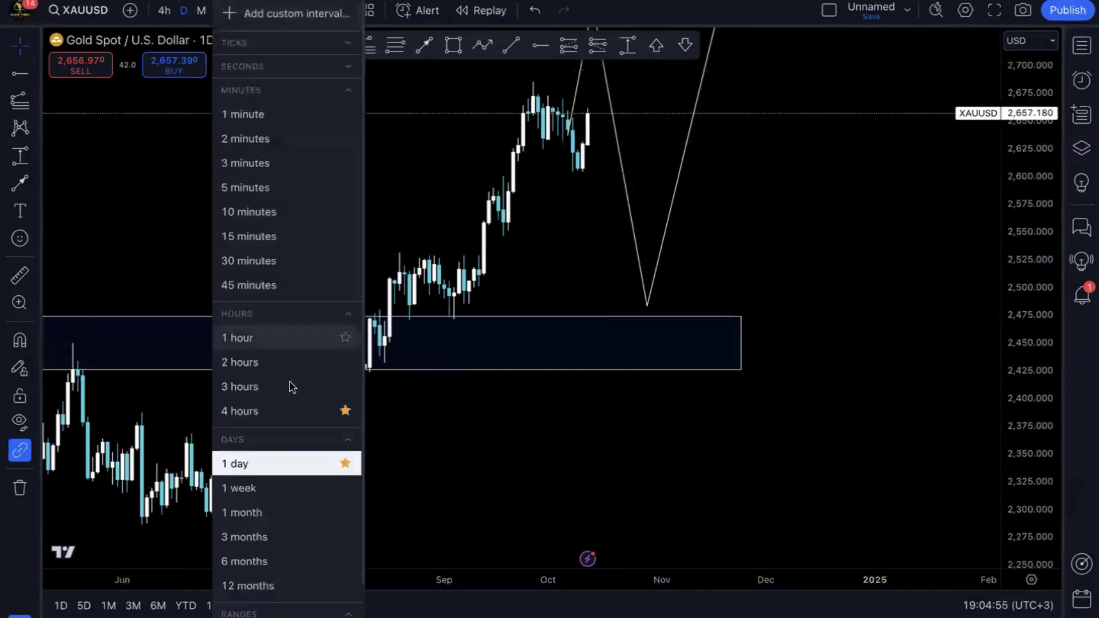
left_click(266, 492)
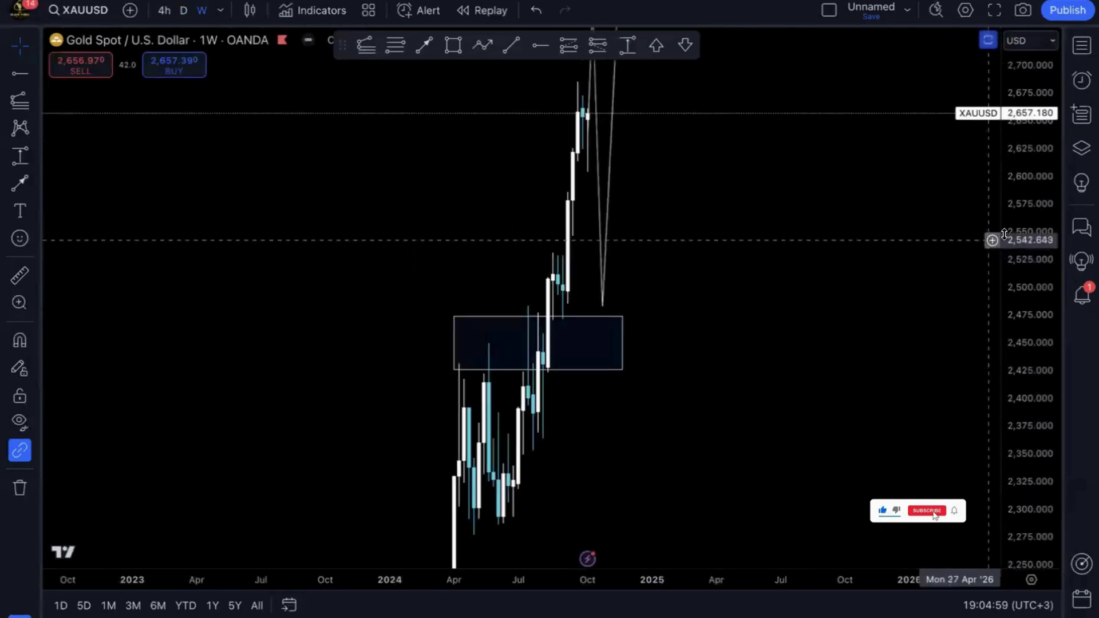
left_click_drag(1008, 321, 997, 412)
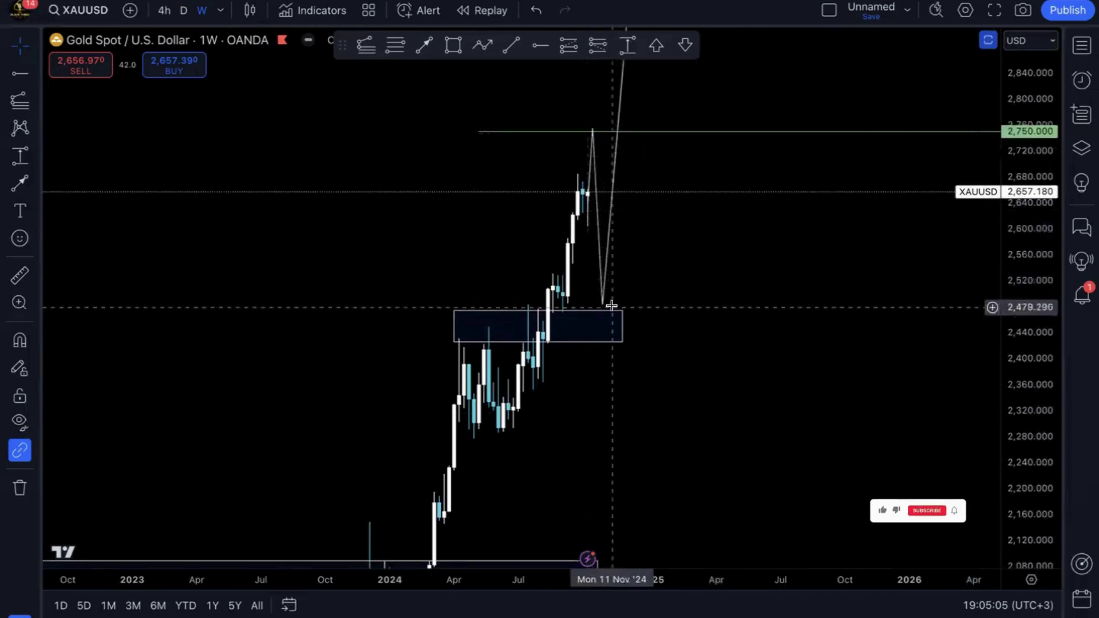
left_click(182, 12)
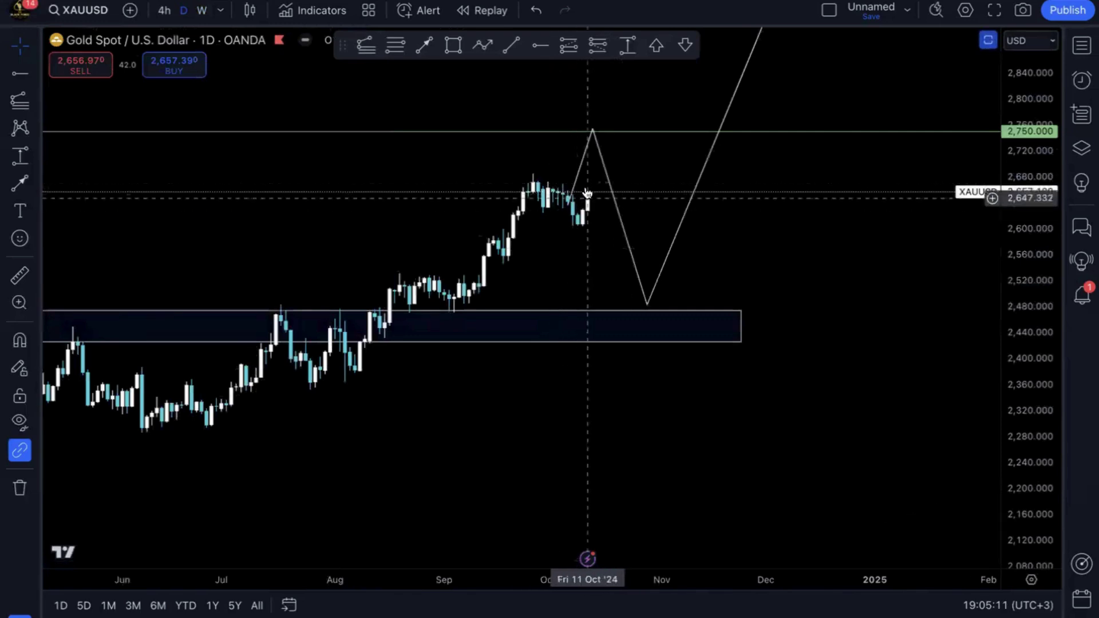
Put gold on 4-hour candles and untick Hours and Days in the path's Visibility settings
left_click(169, 11)
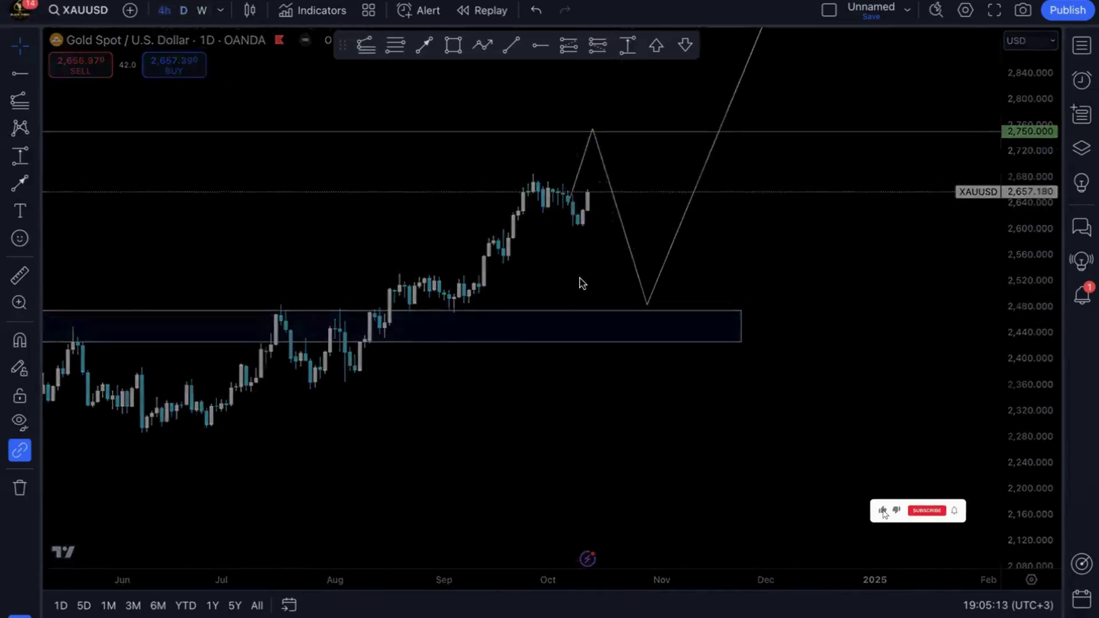
double_click(1010, 393)
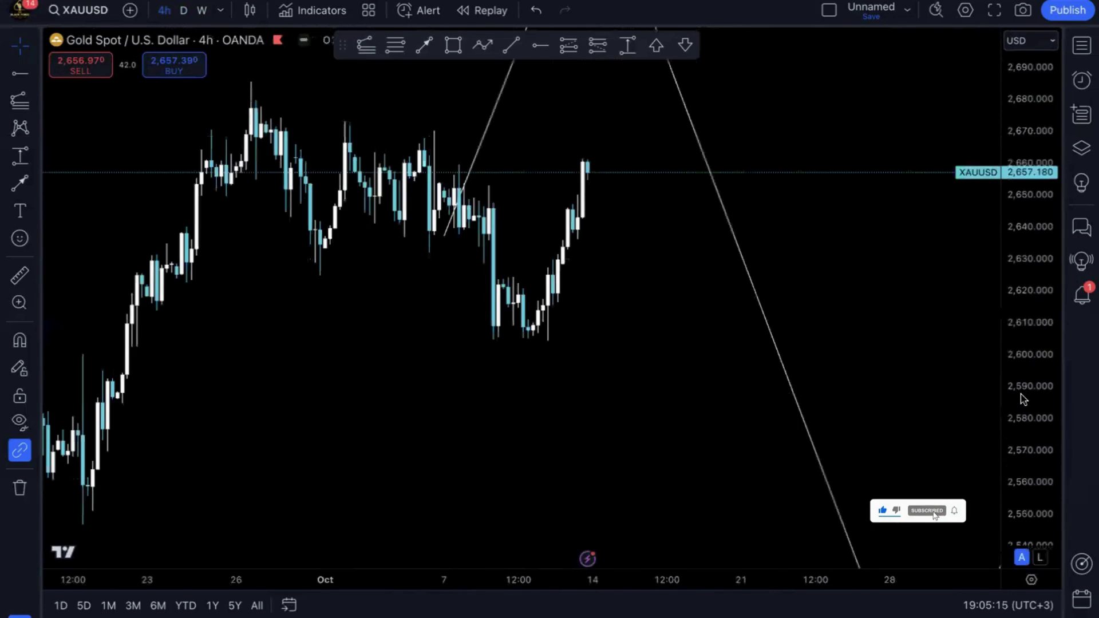
left_click(444, 236)
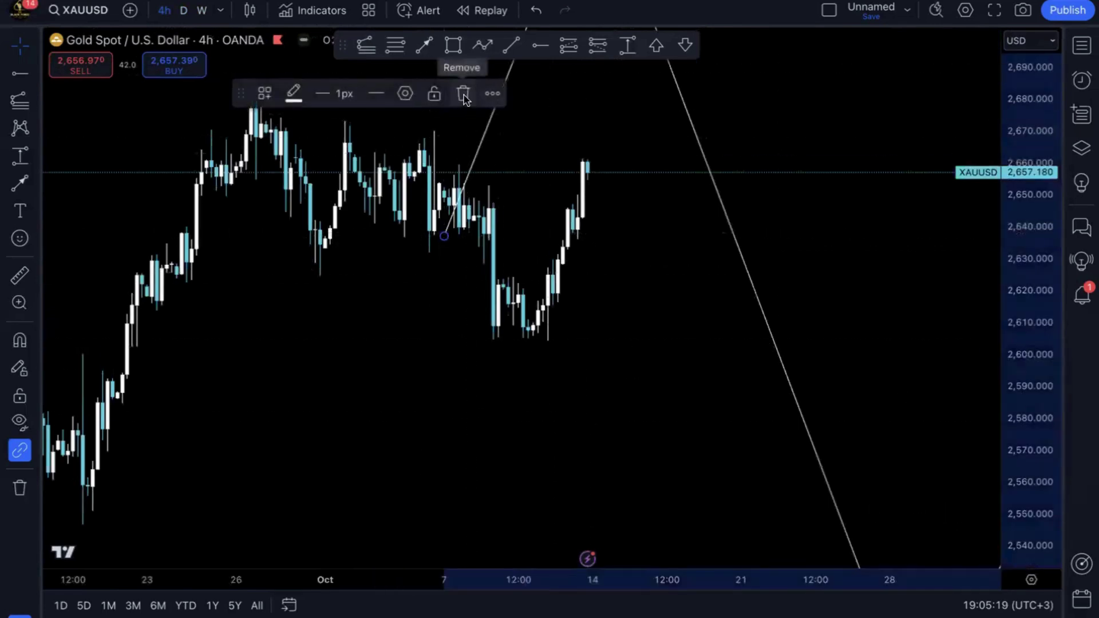
left_click(405, 94)
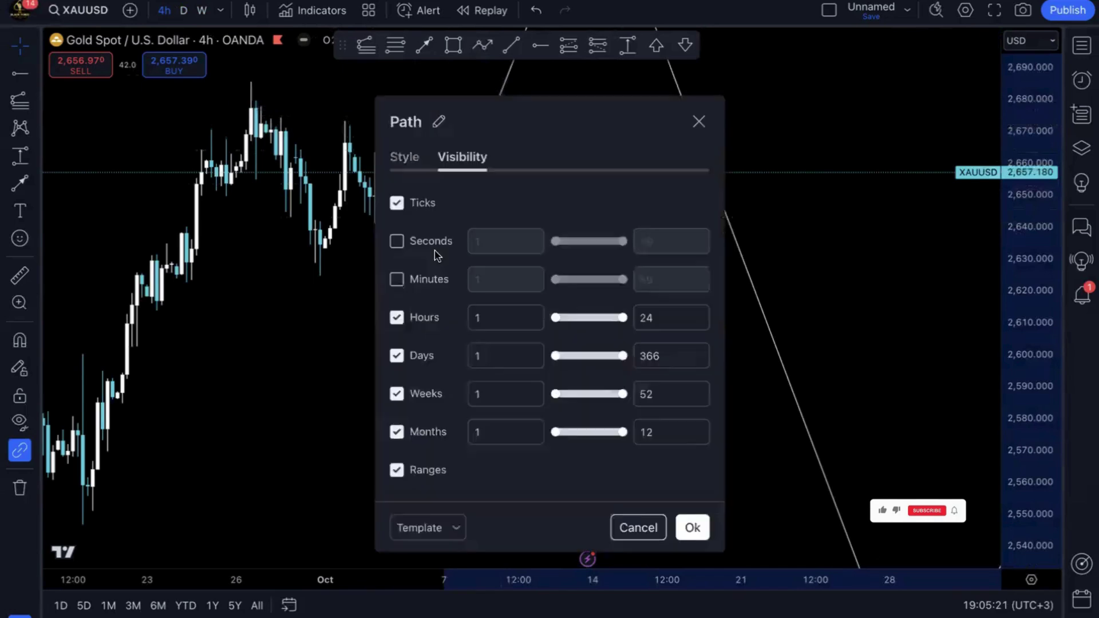
left_click(397, 318)
left_click(397, 355)
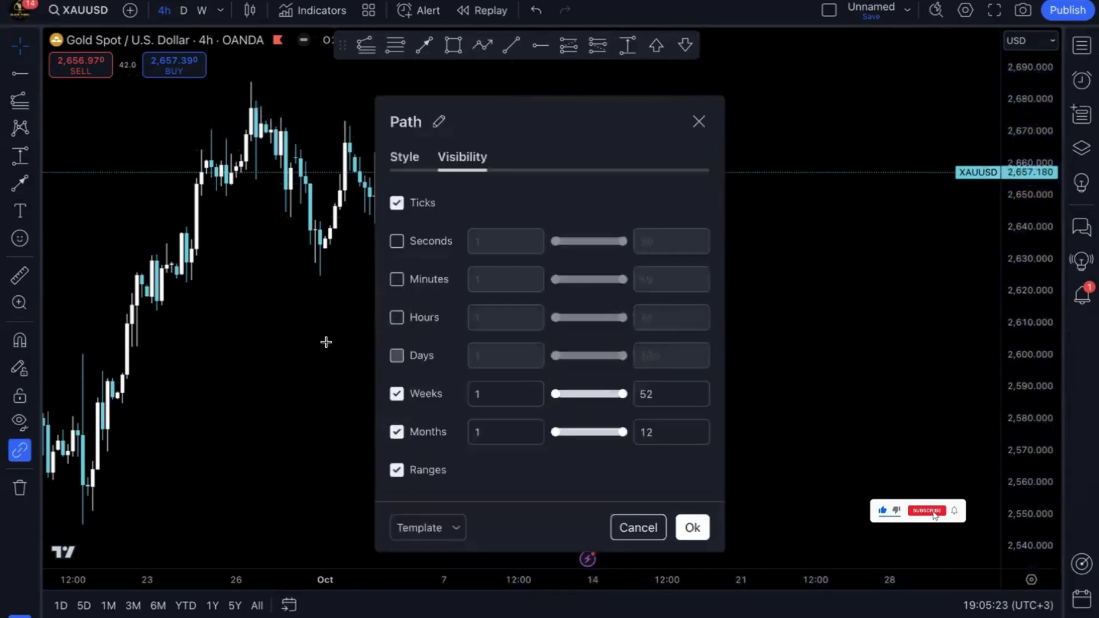
left_click(330, 341)
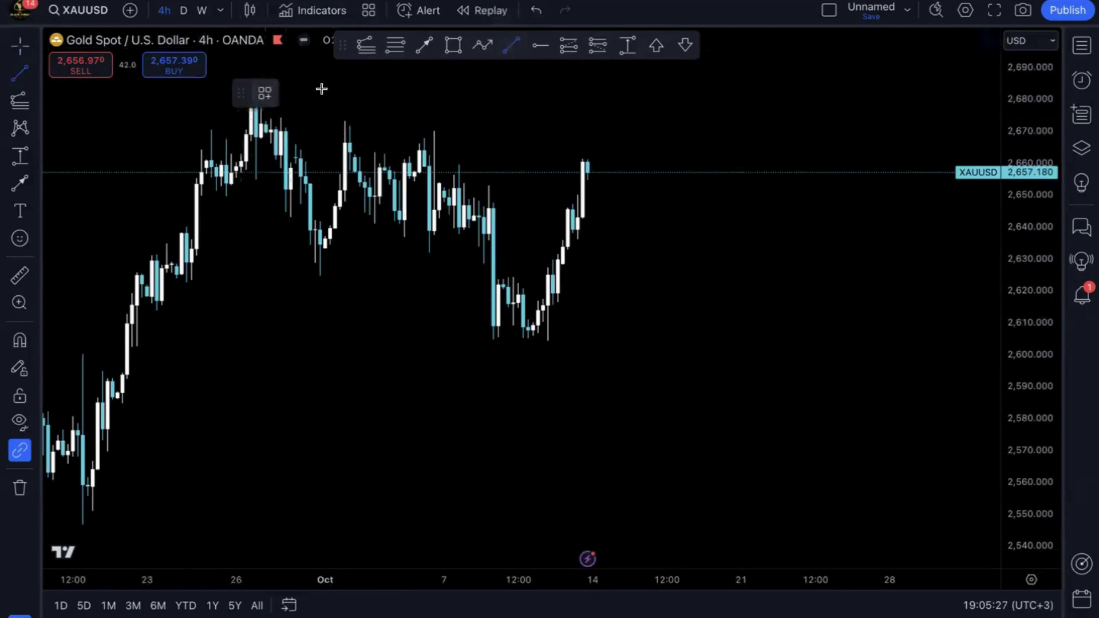
Draw a falling trend line from the late-September high across the October highs
left_click(484, 119)
left_click(231, 91)
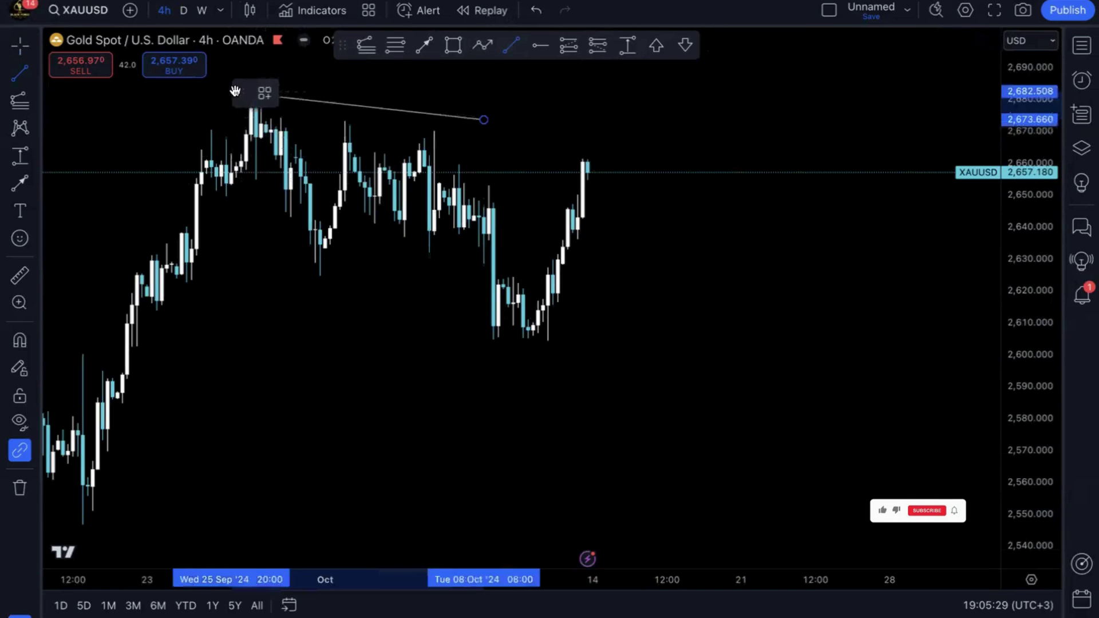
left_click_drag(231, 91, 251, 84)
left_click_drag(486, 121, 636, 186)
left_click(677, 231)
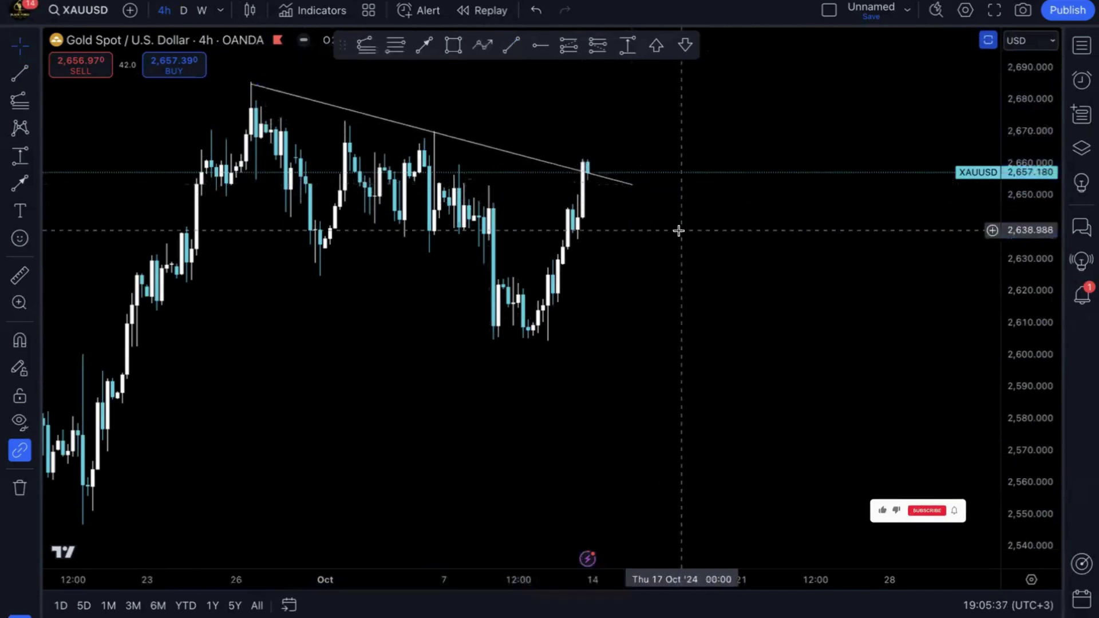
Draw a 2,663–2,668 rectangle zone from the October highs past the latest candles
left_click(454, 45)
left_click(335, 143)
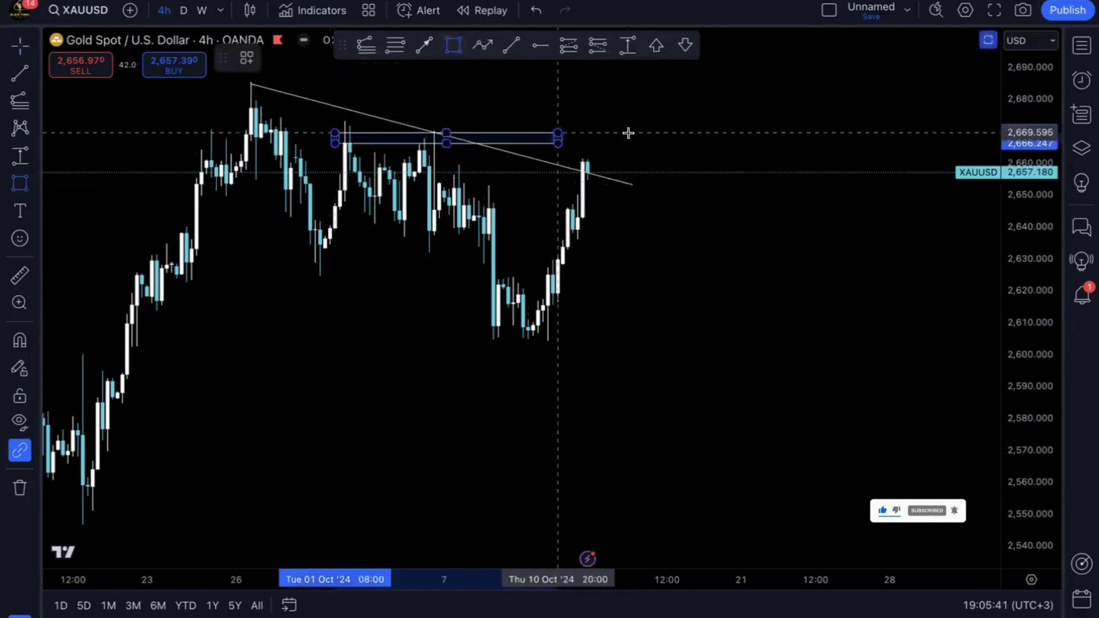
left_click(662, 132)
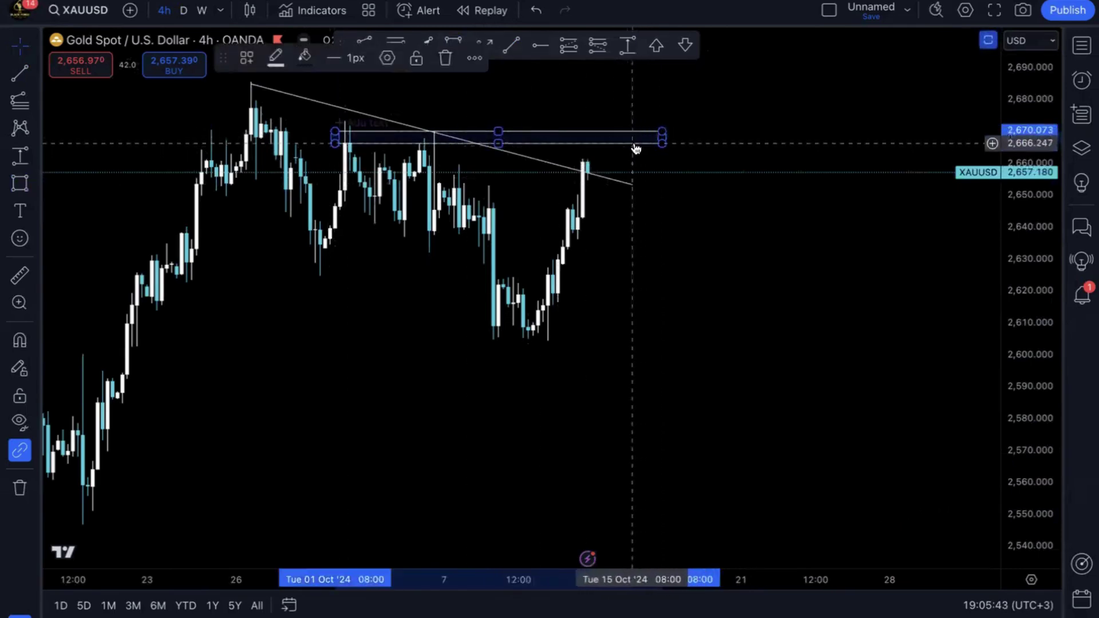
left_click_drag(635, 148, 632, 151)
left_click(662, 252)
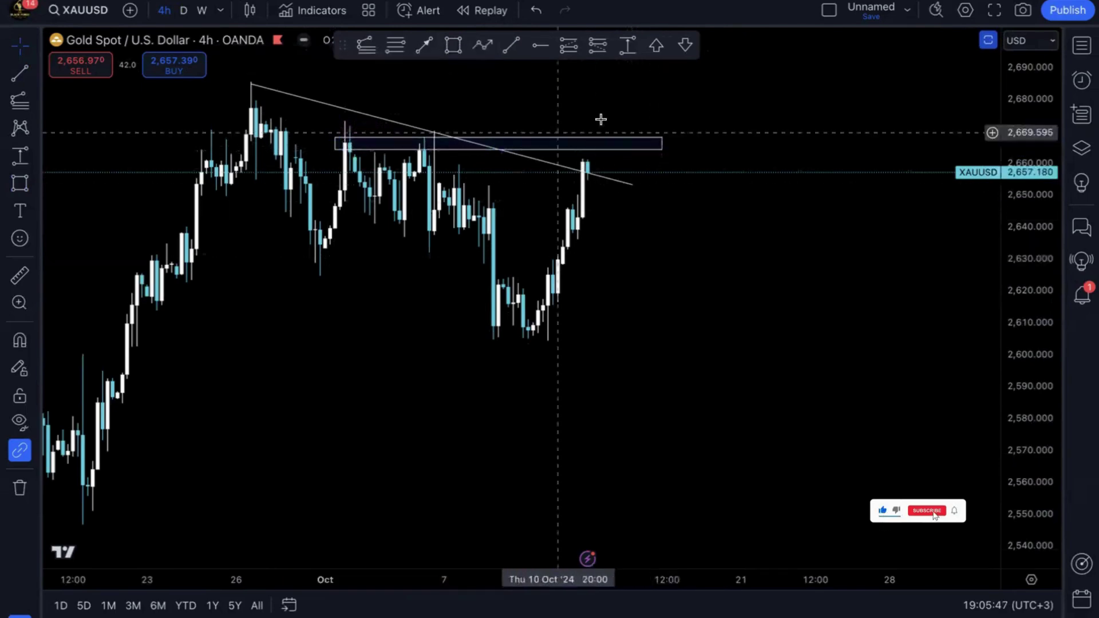
left_click_drag(732, 143, 739, 204)
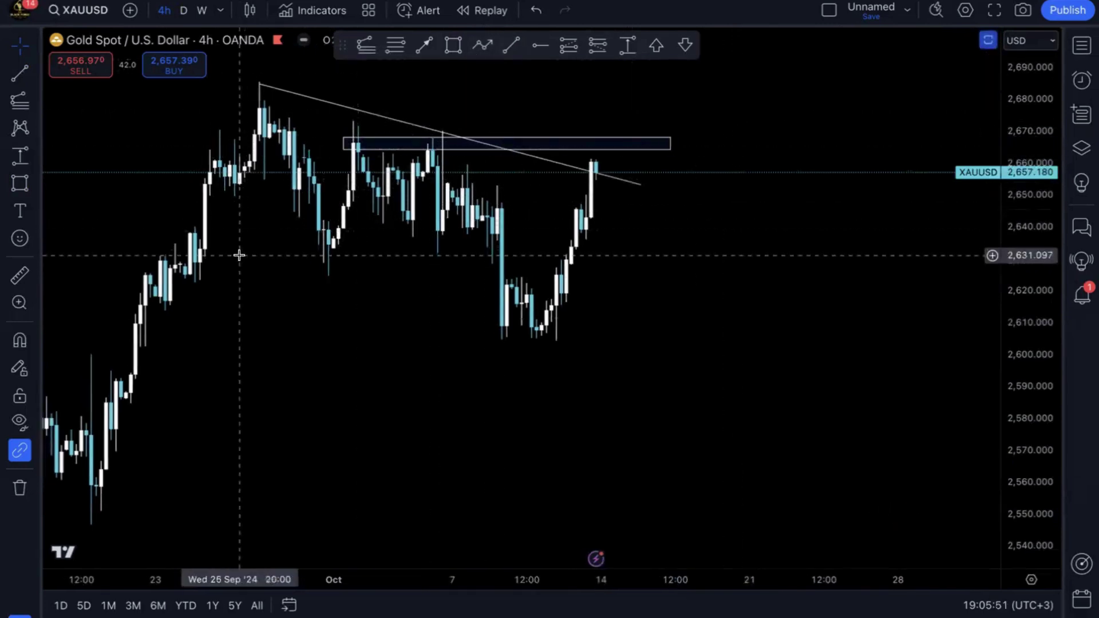
left_click(510, 45)
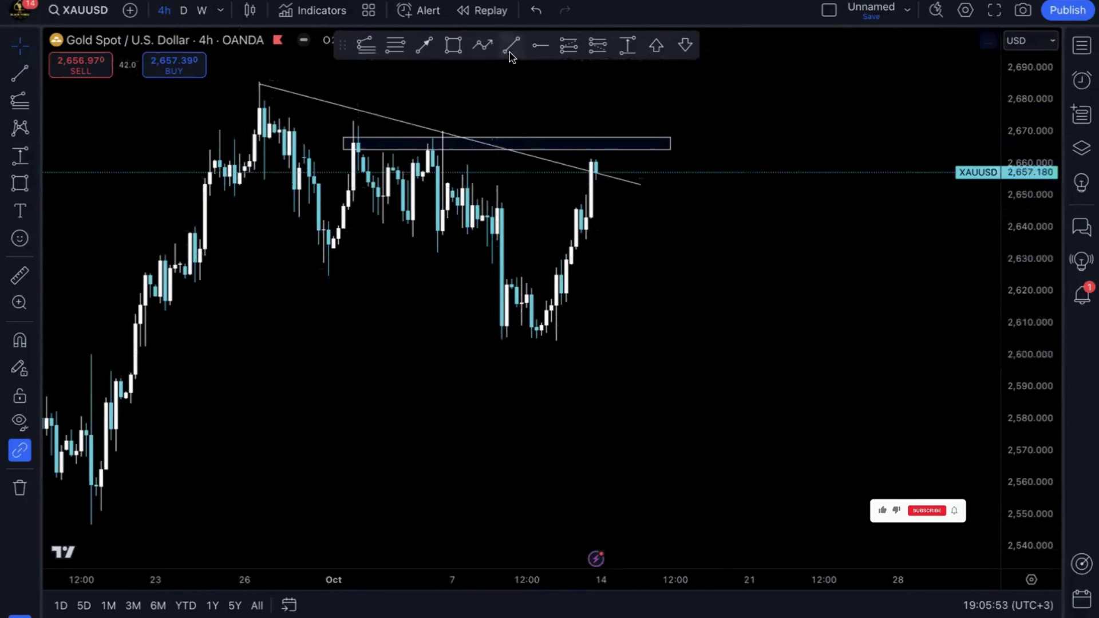
Draw a lower trendline from the late-September low to about 2,595, completing the descending channel
left_click(229, 247)
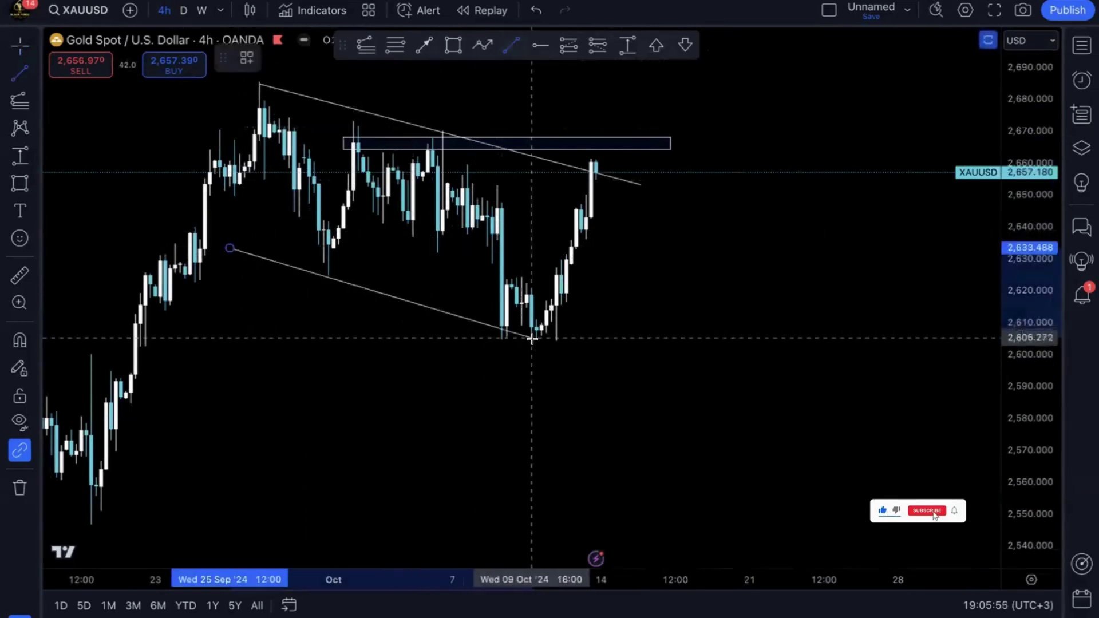
left_click(591, 367)
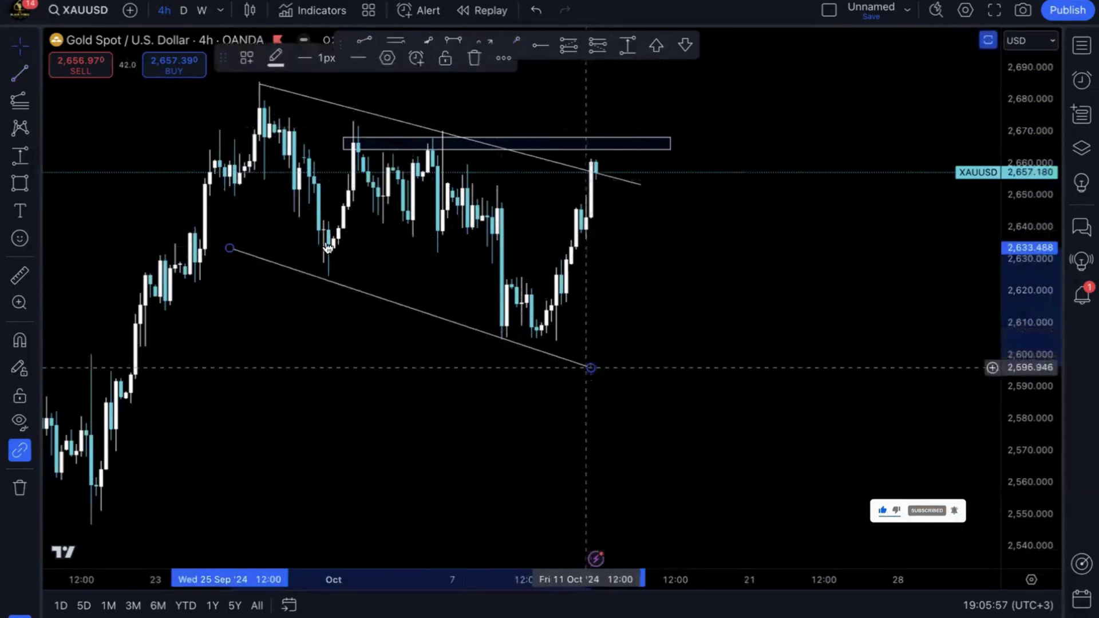
left_click_drag(229, 247, 230, 241)
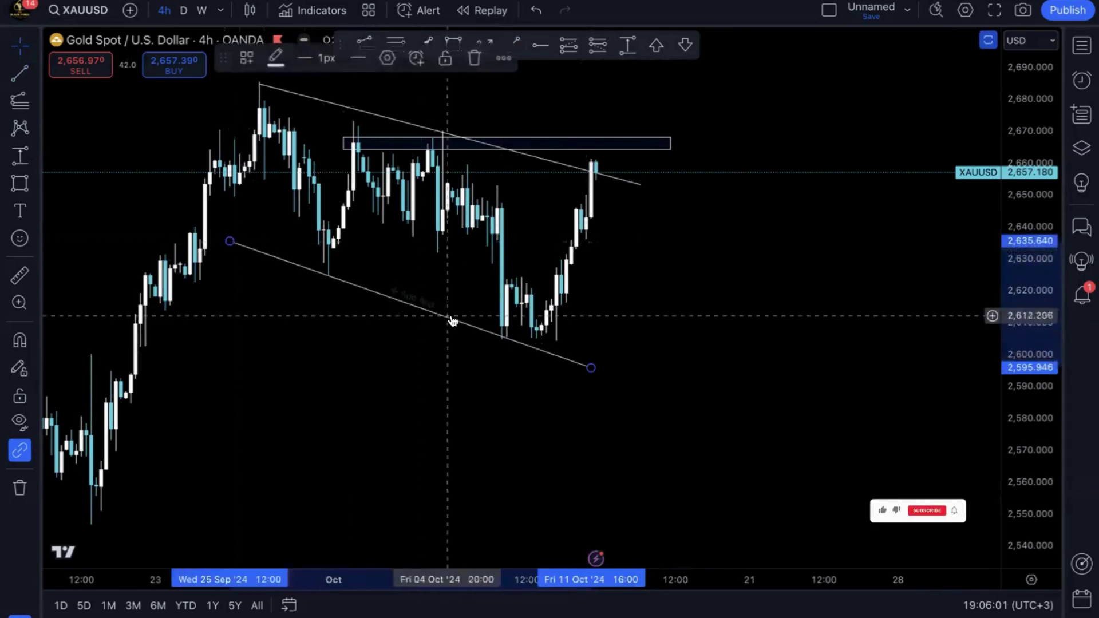
left_click_drag(592, 369, 586, 372)
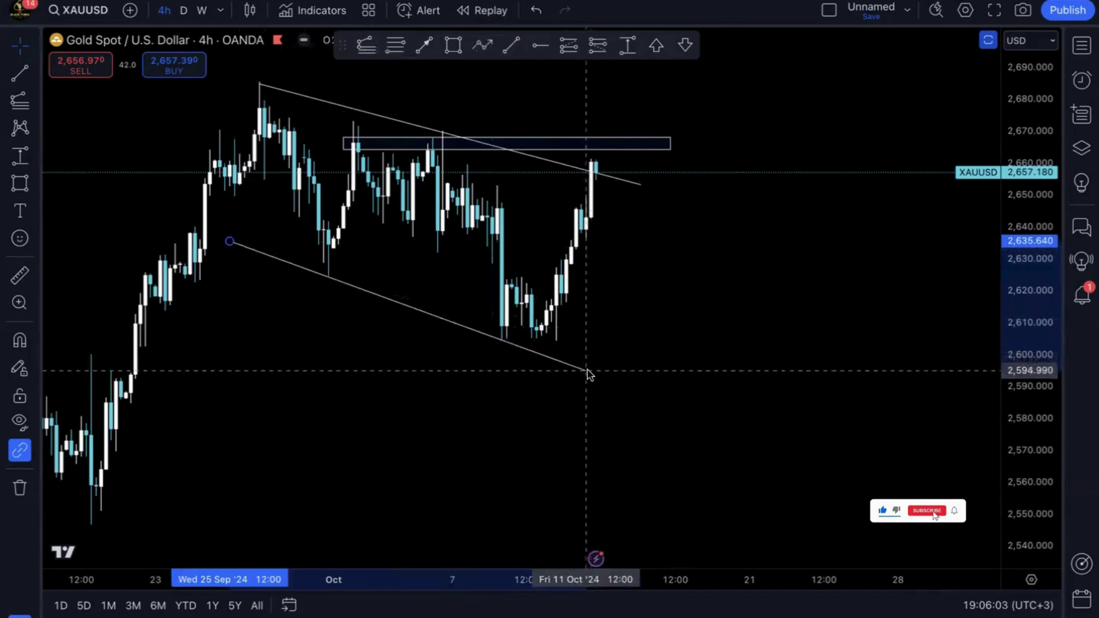
left_click(722, 314)
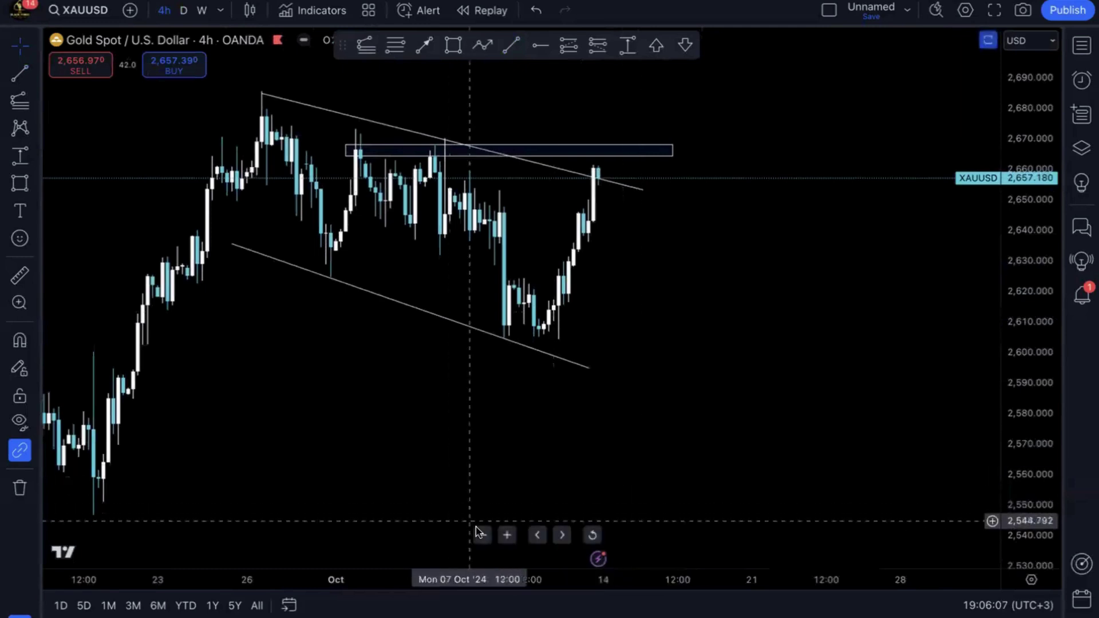
left_click(480, 534)
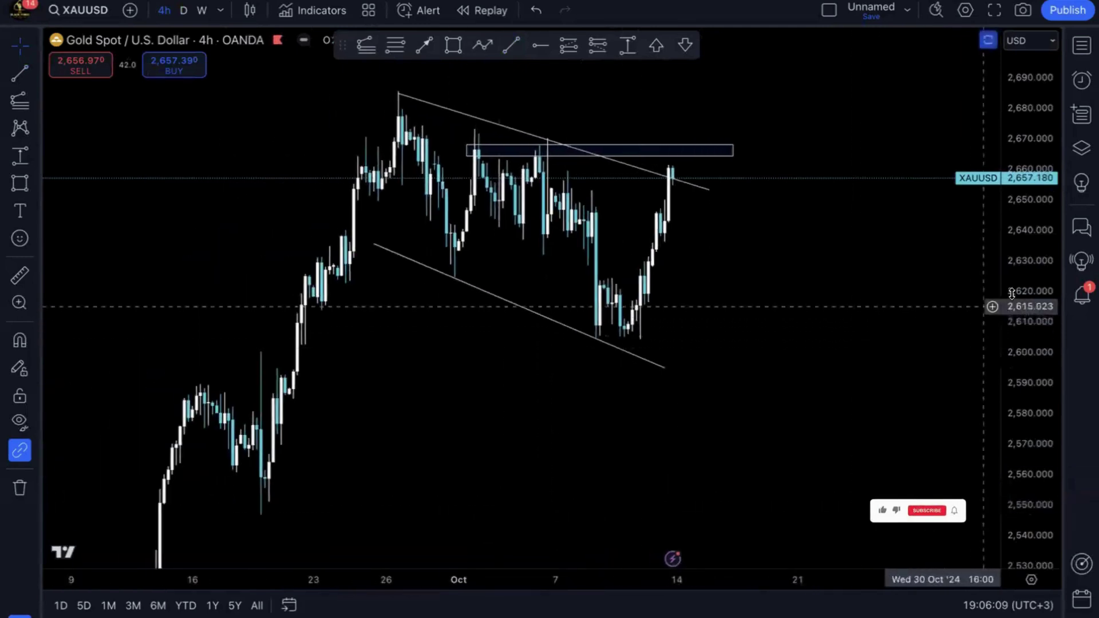
left_click_drag(1019, 294, 1002, 363)
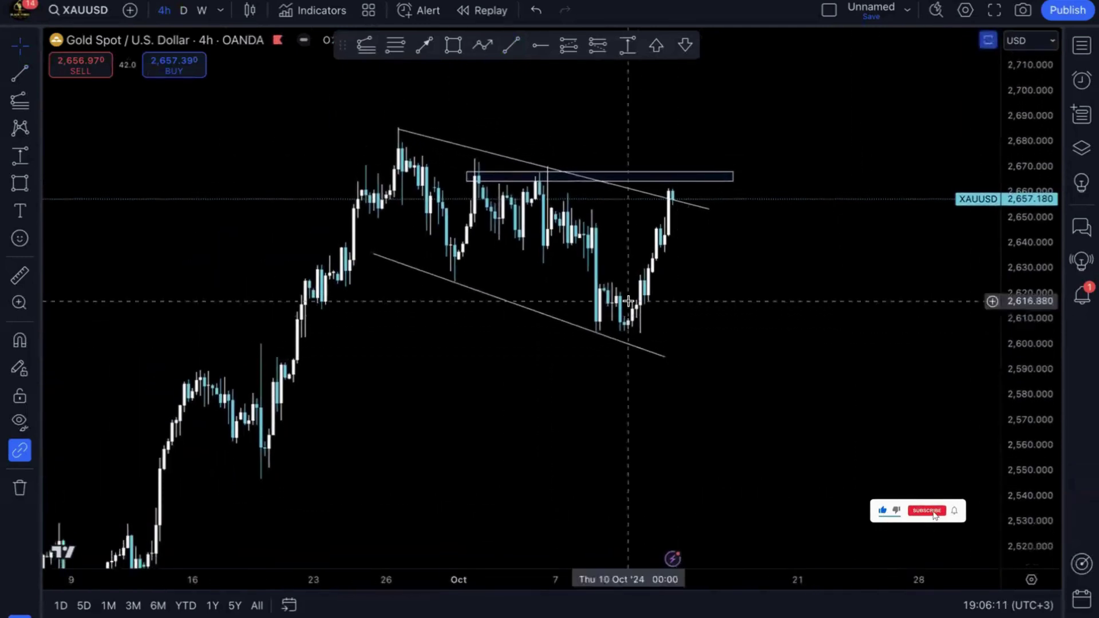
left_click_drag(324, 519, 329, 502)
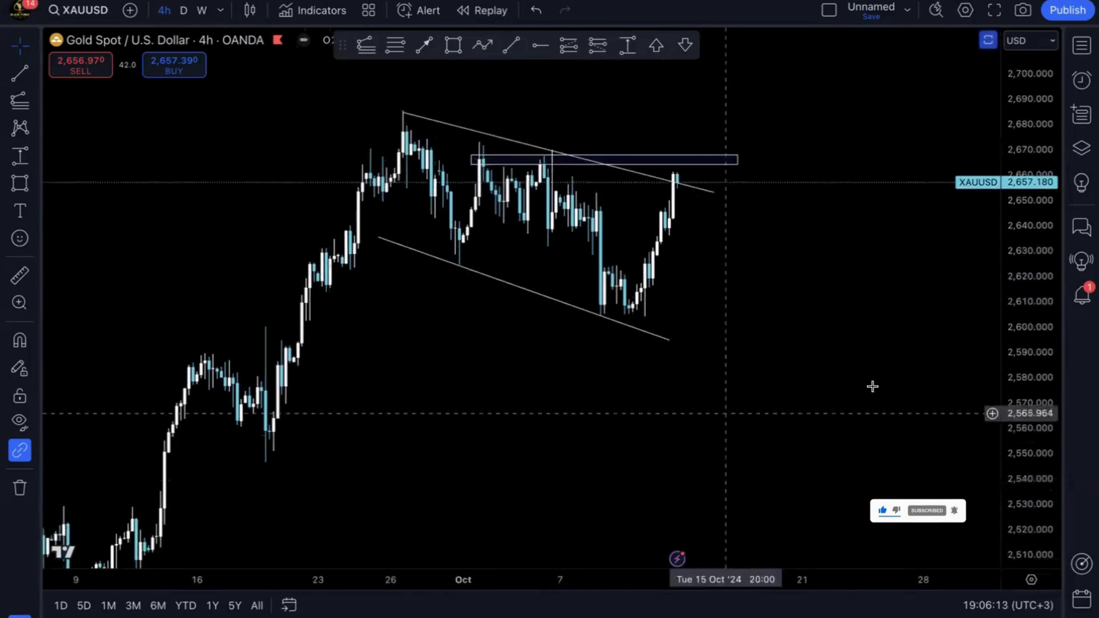
left_click_drag(1005, 338, 1005, 370)
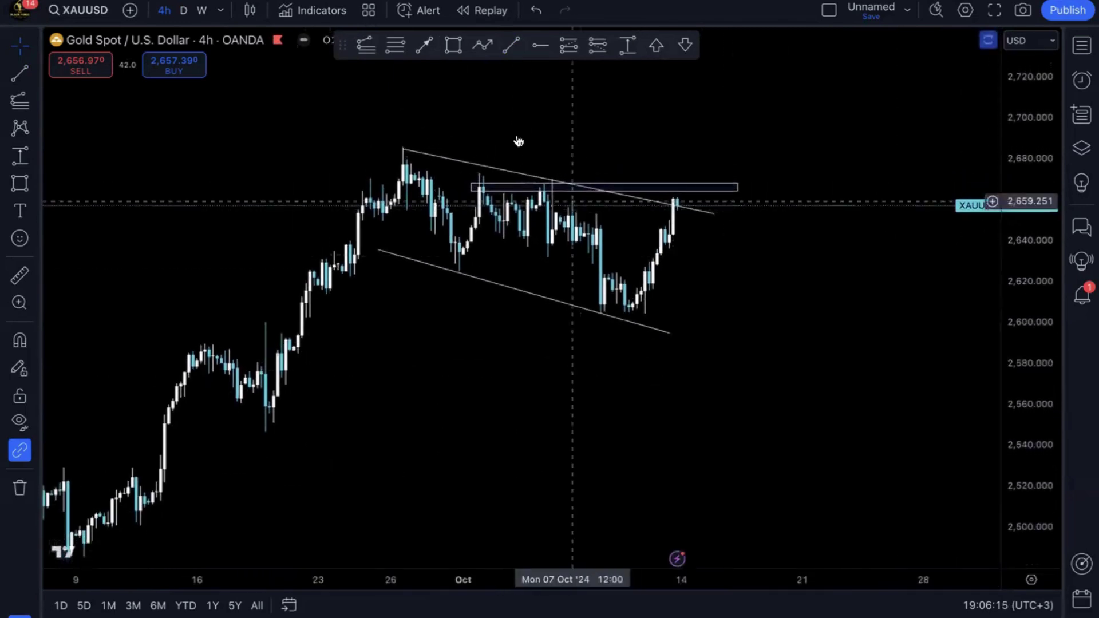
left_click(482, 45)
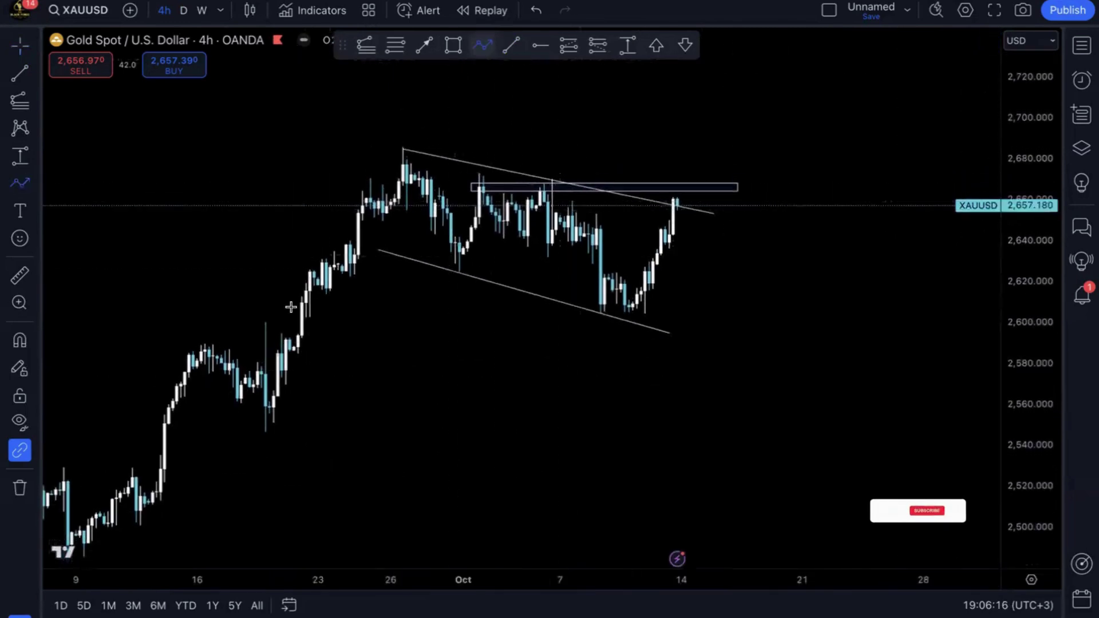
left_click(88, 549)
left_click(212, 340)
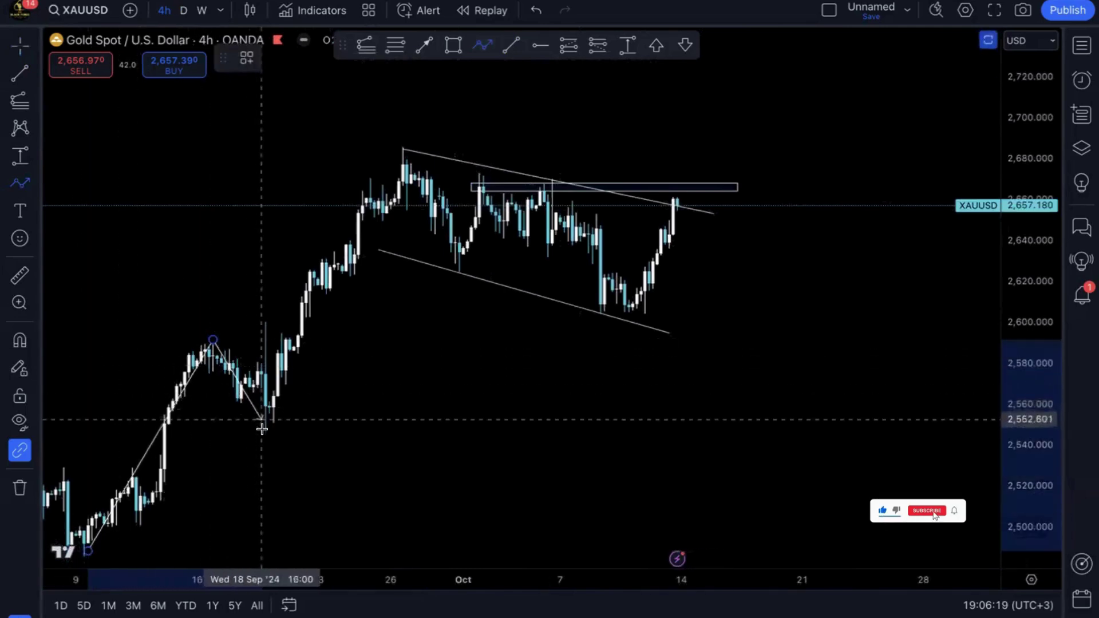
left_click(265, 435)
left_click(398, 150)
left_click(462, 269)
left_click(543, 193)
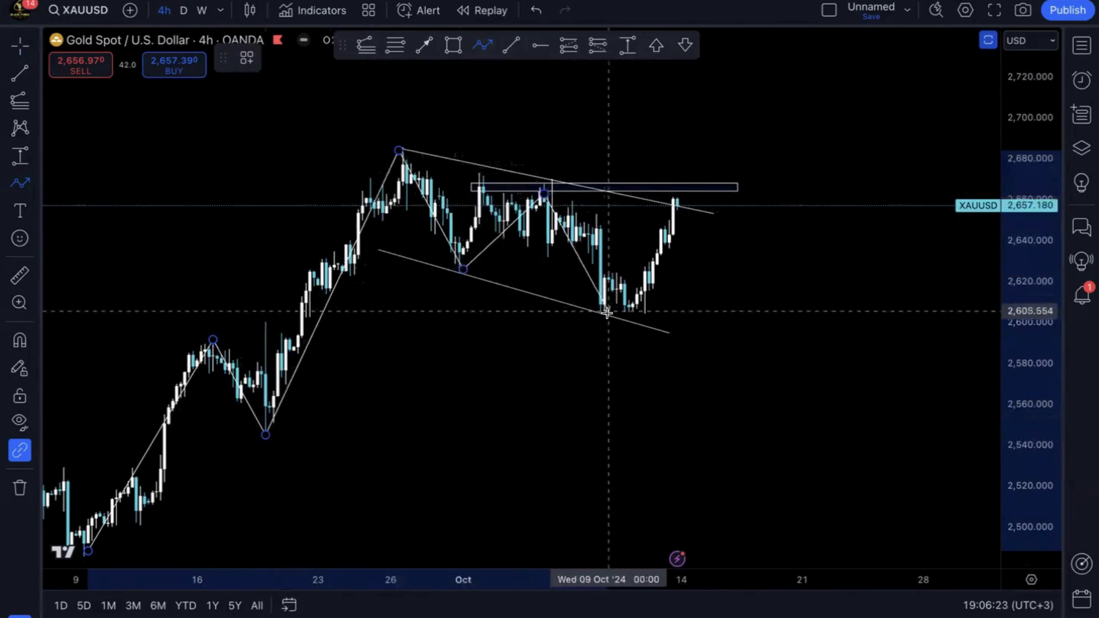
left_click(608, 313)
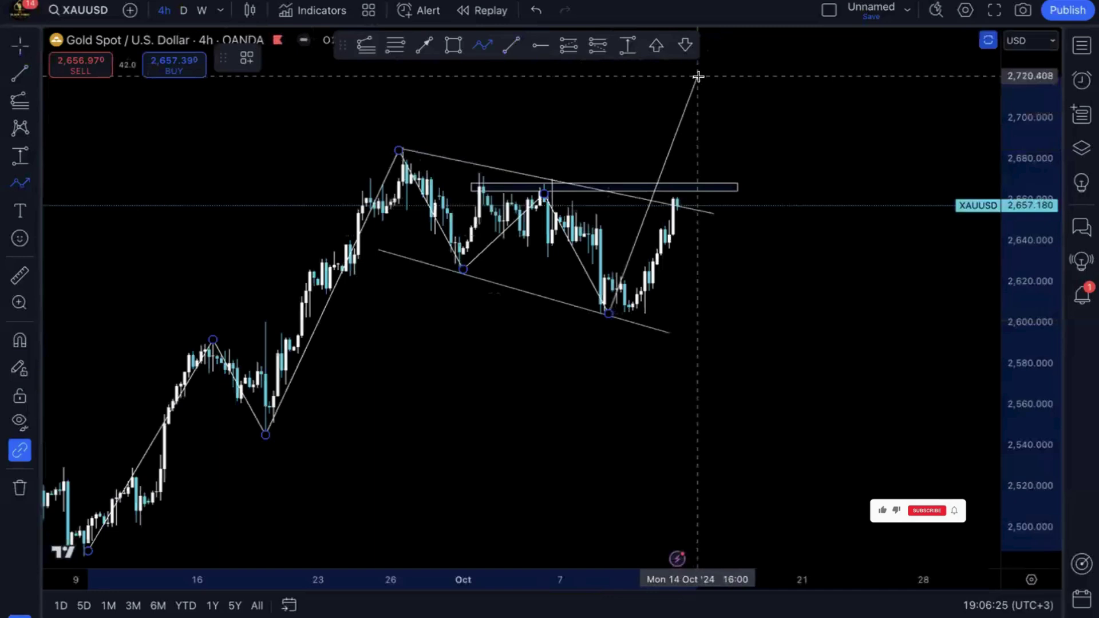
left_click(697, 76)
left_click(779, 89)
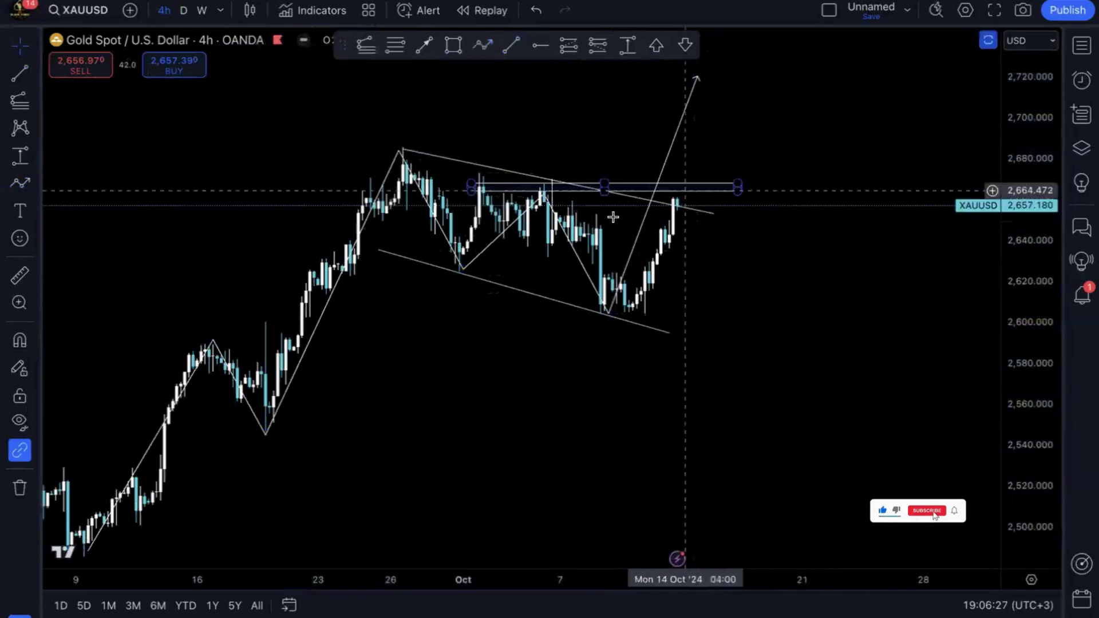
left_click(698, 87)
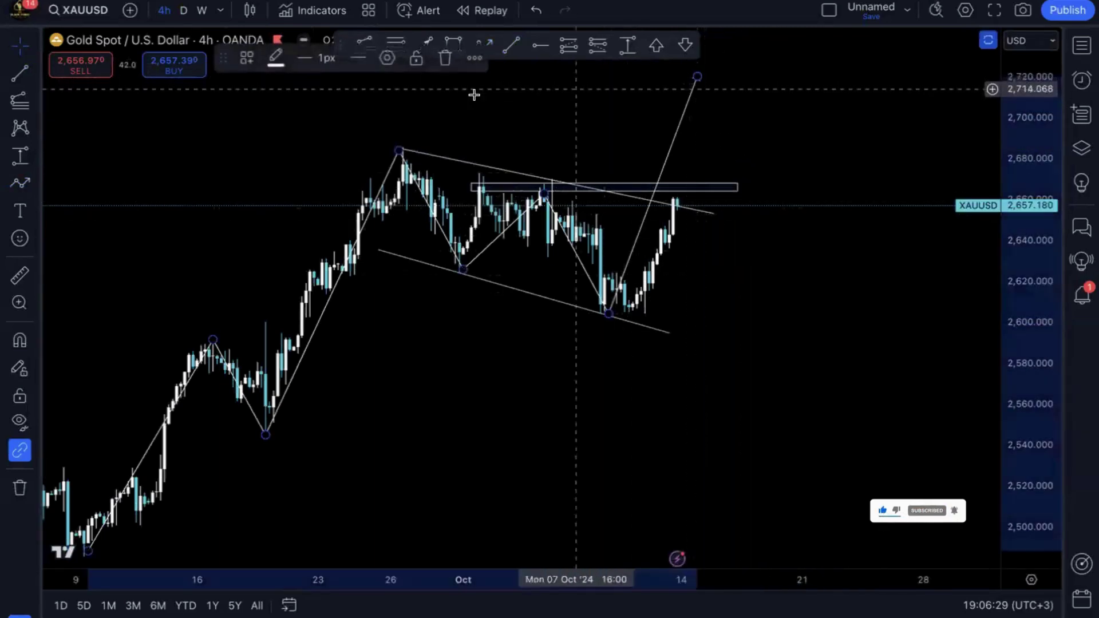
key("Delete")
left_click_drag(691, 121, 616, 172)
left_click(484, 45)
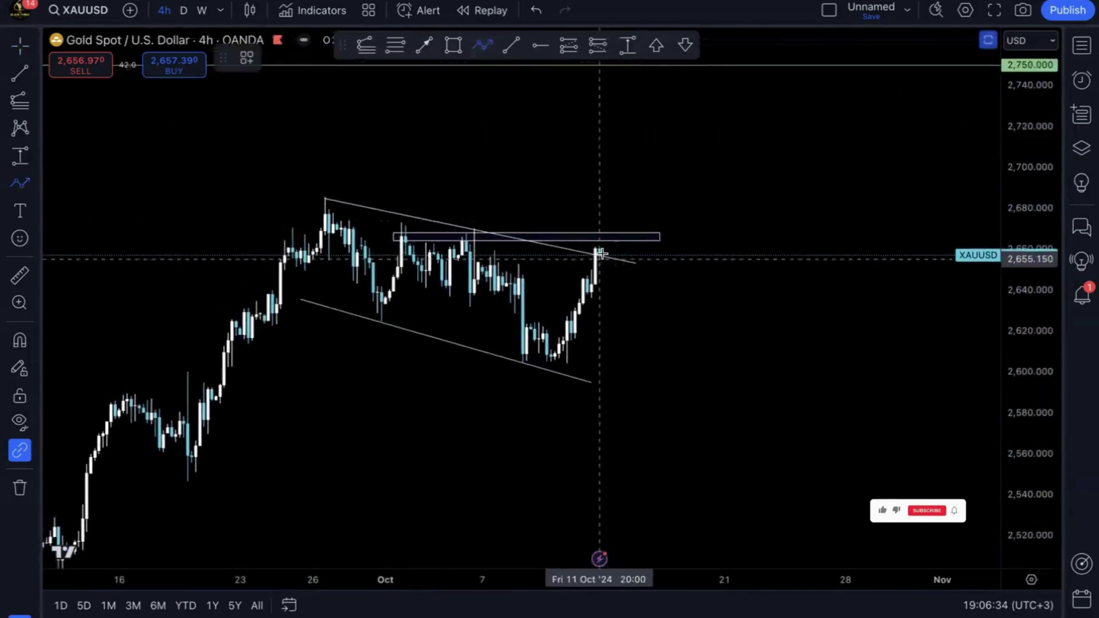
Project a zigzag from the last candle to 2,684, back to the zone top, then 2,740
left_click(598, 239)
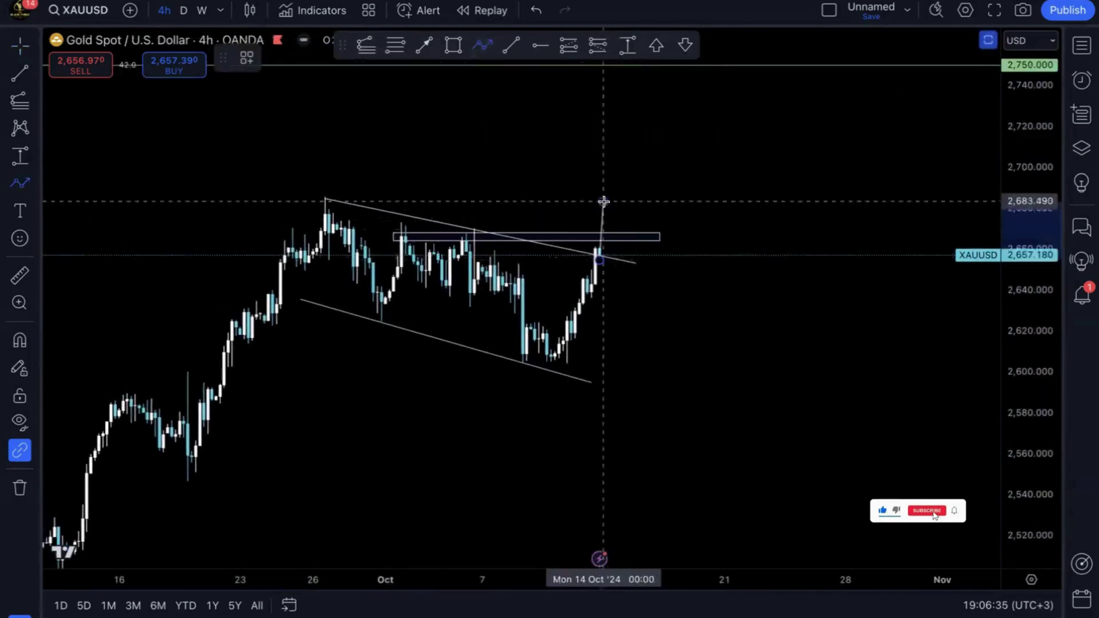
left_click(604, 201)
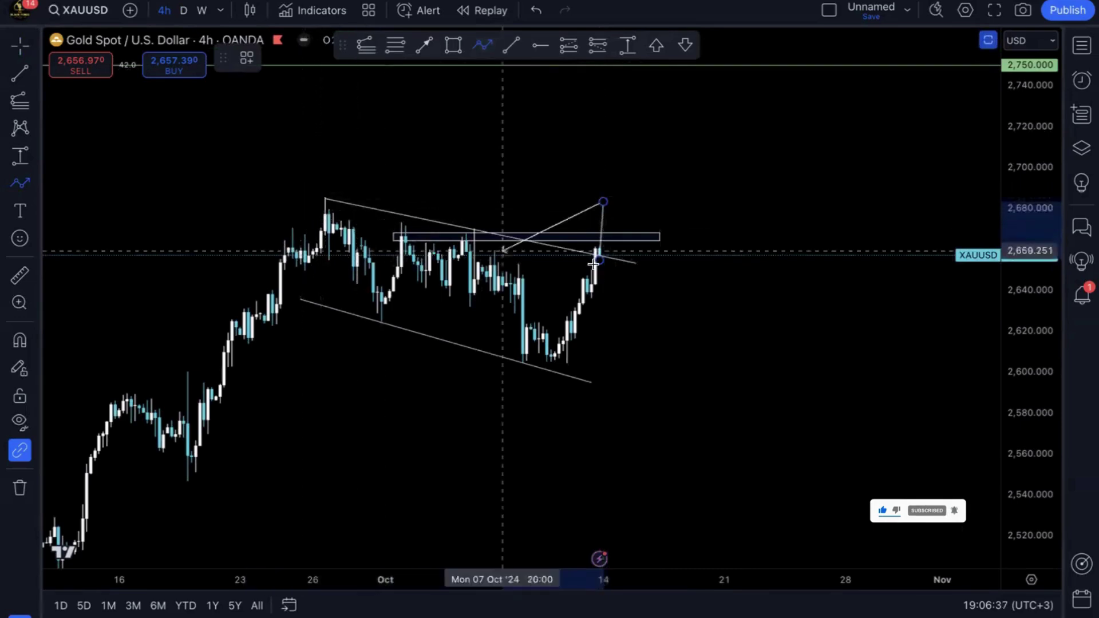
left_click(623, 233)
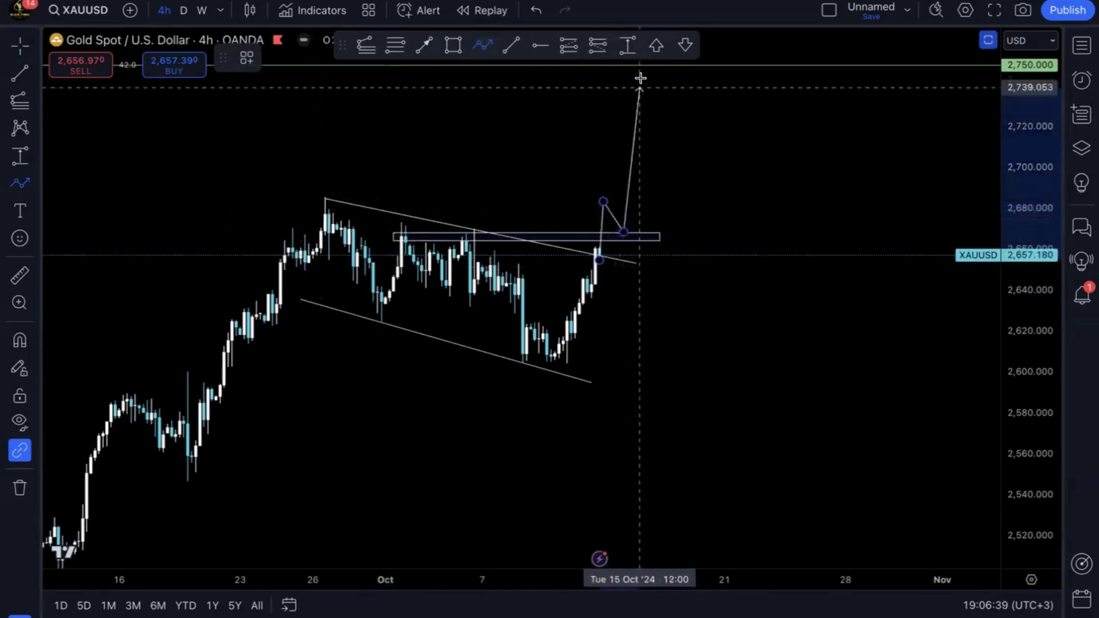
left_click(643, 75)
left_click(653, 221)
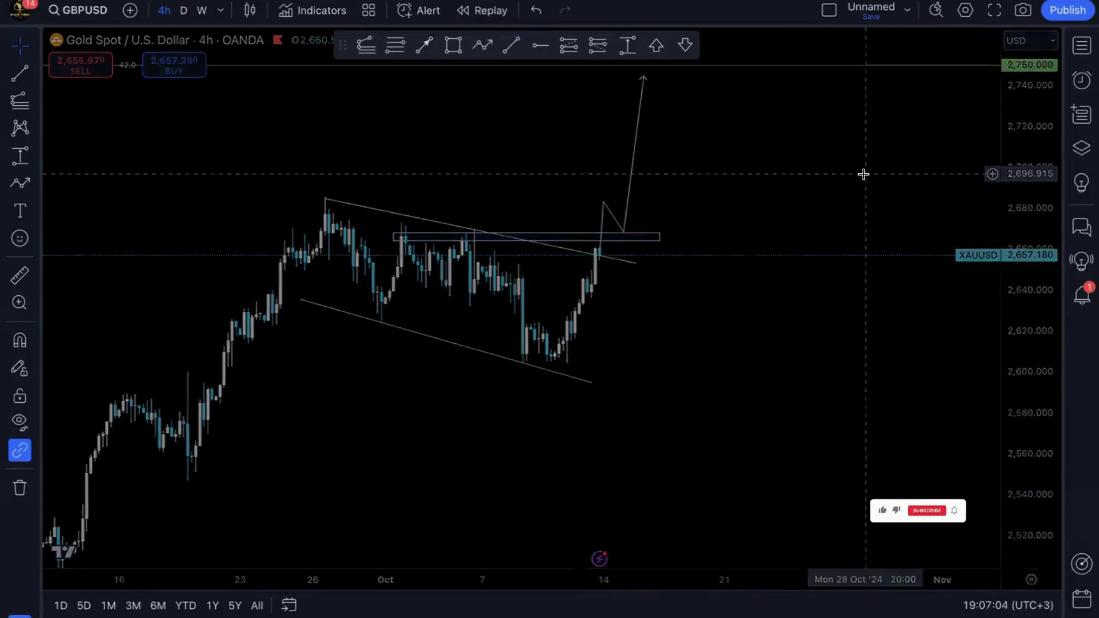
Move down the watchlist to the next symbol's chart, GBPUSD
key("Down")
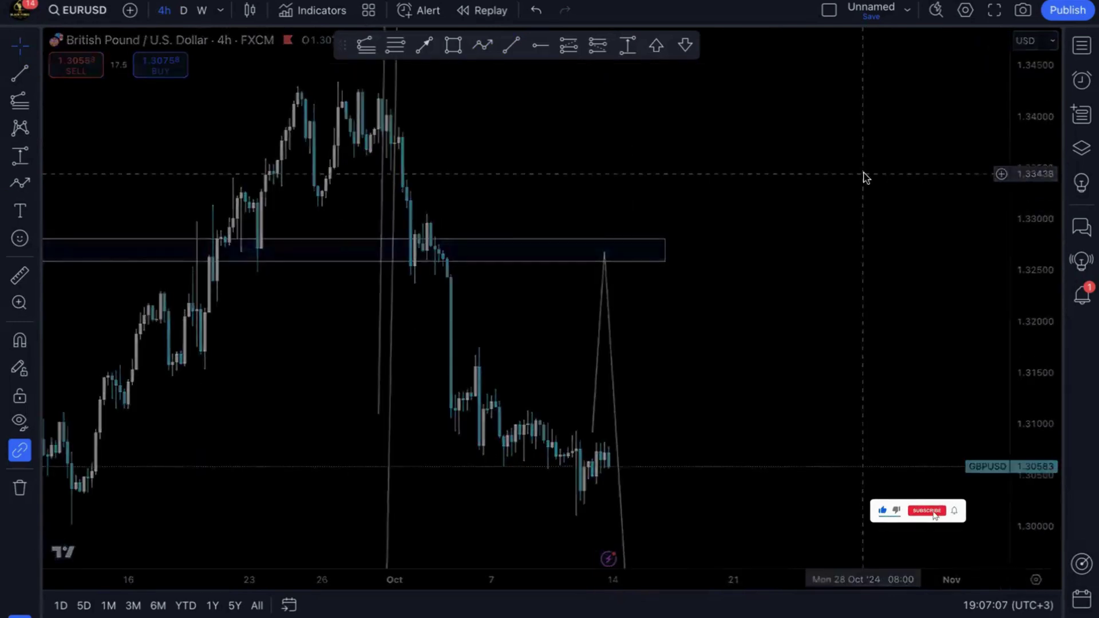